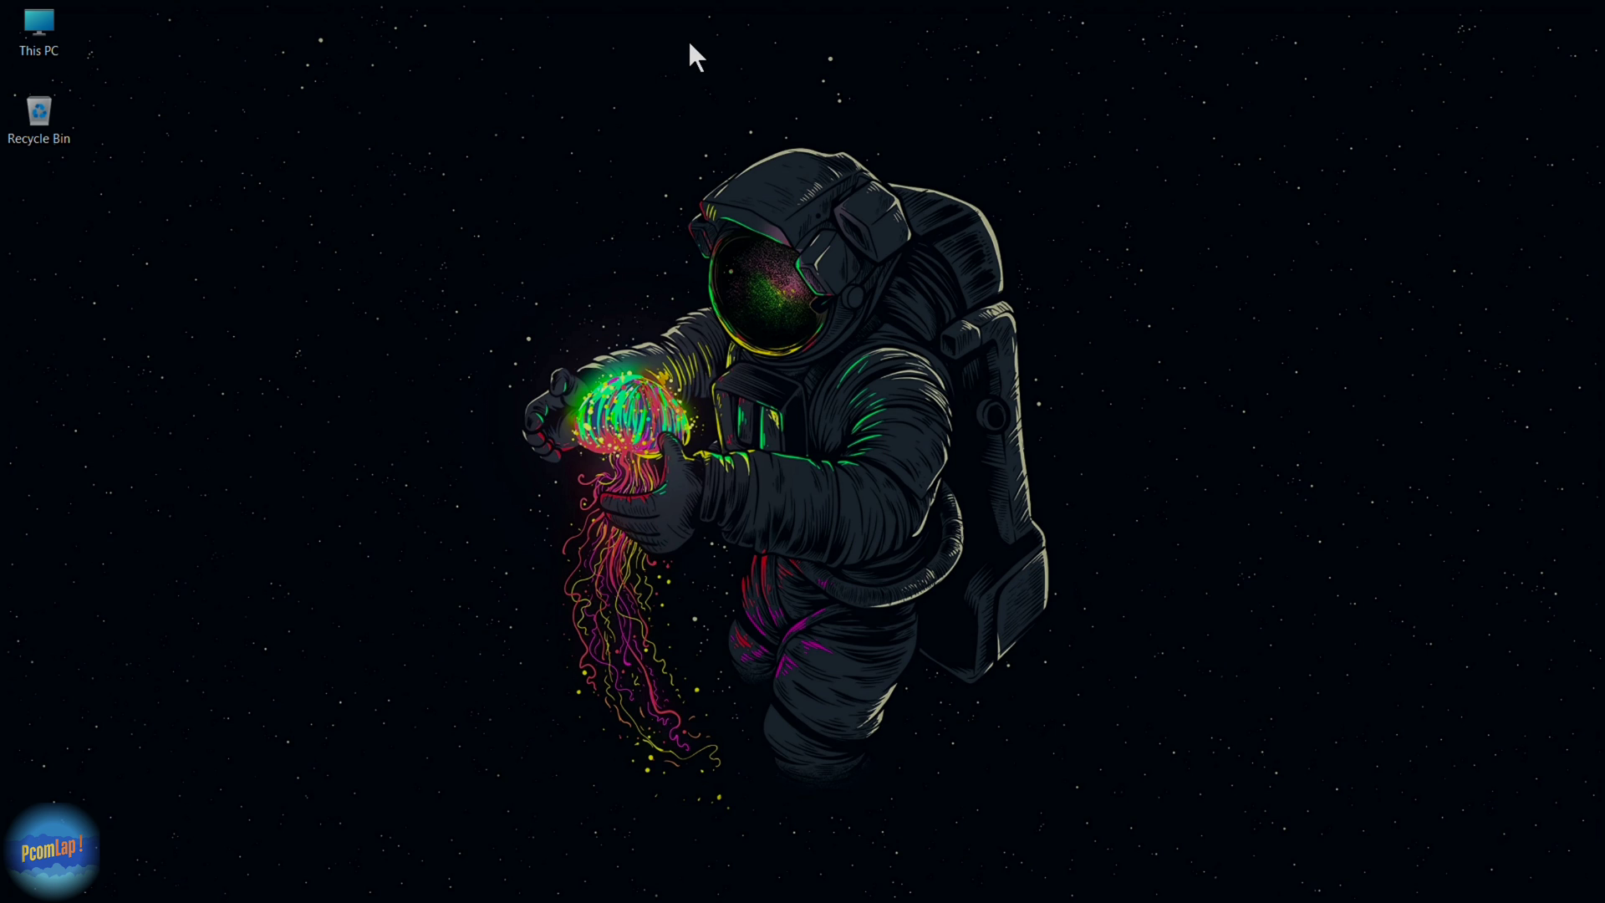
key(super)
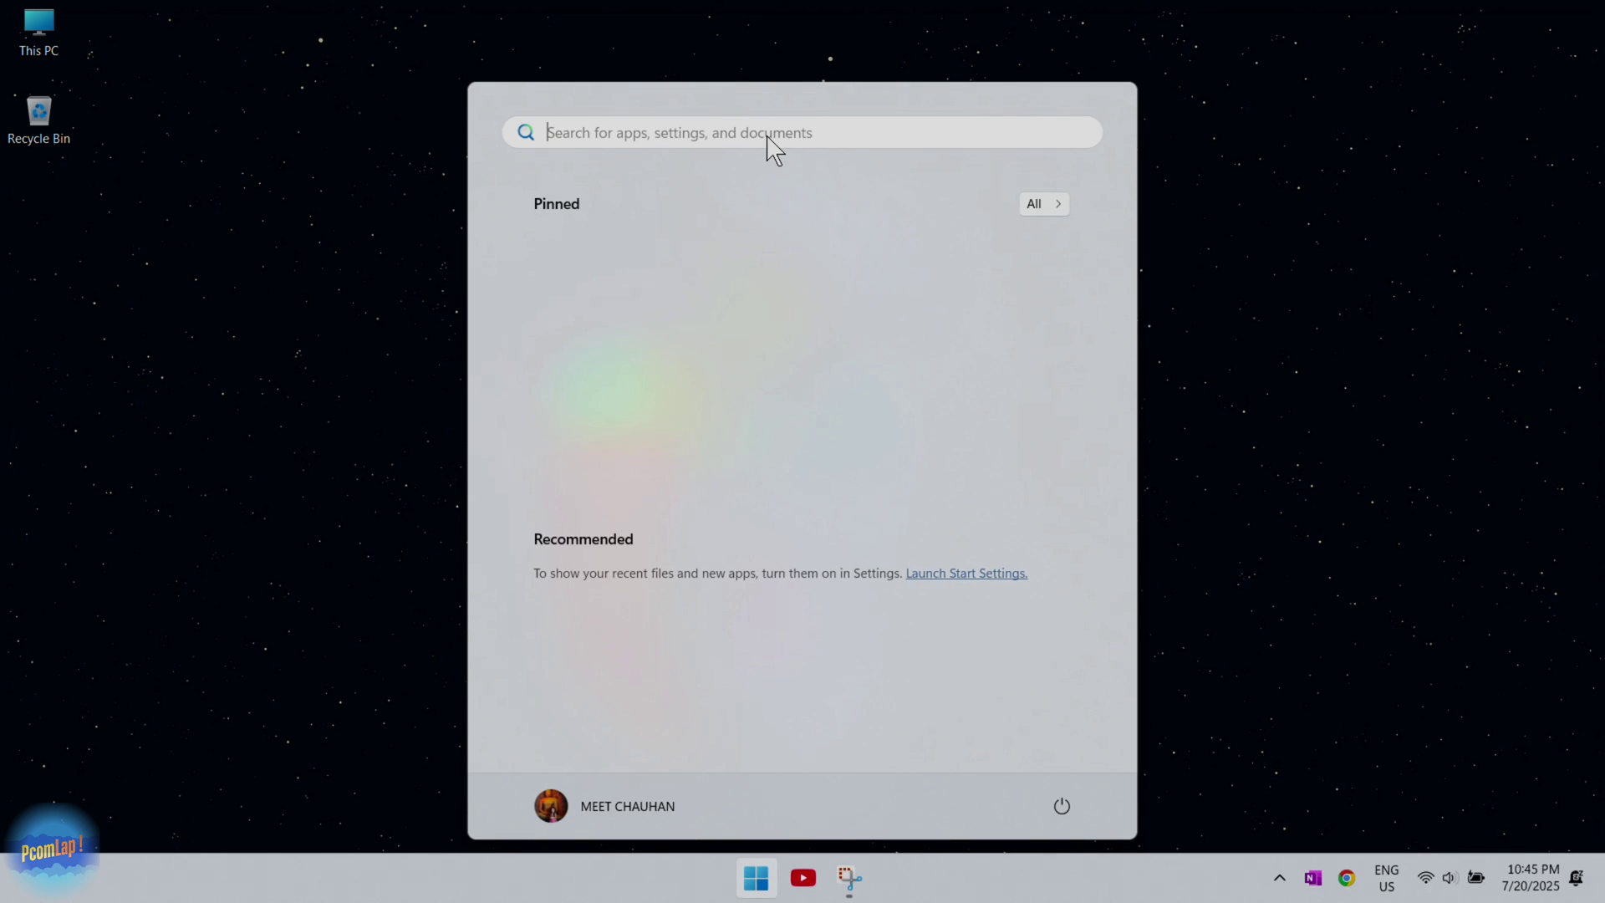
text(chrome)
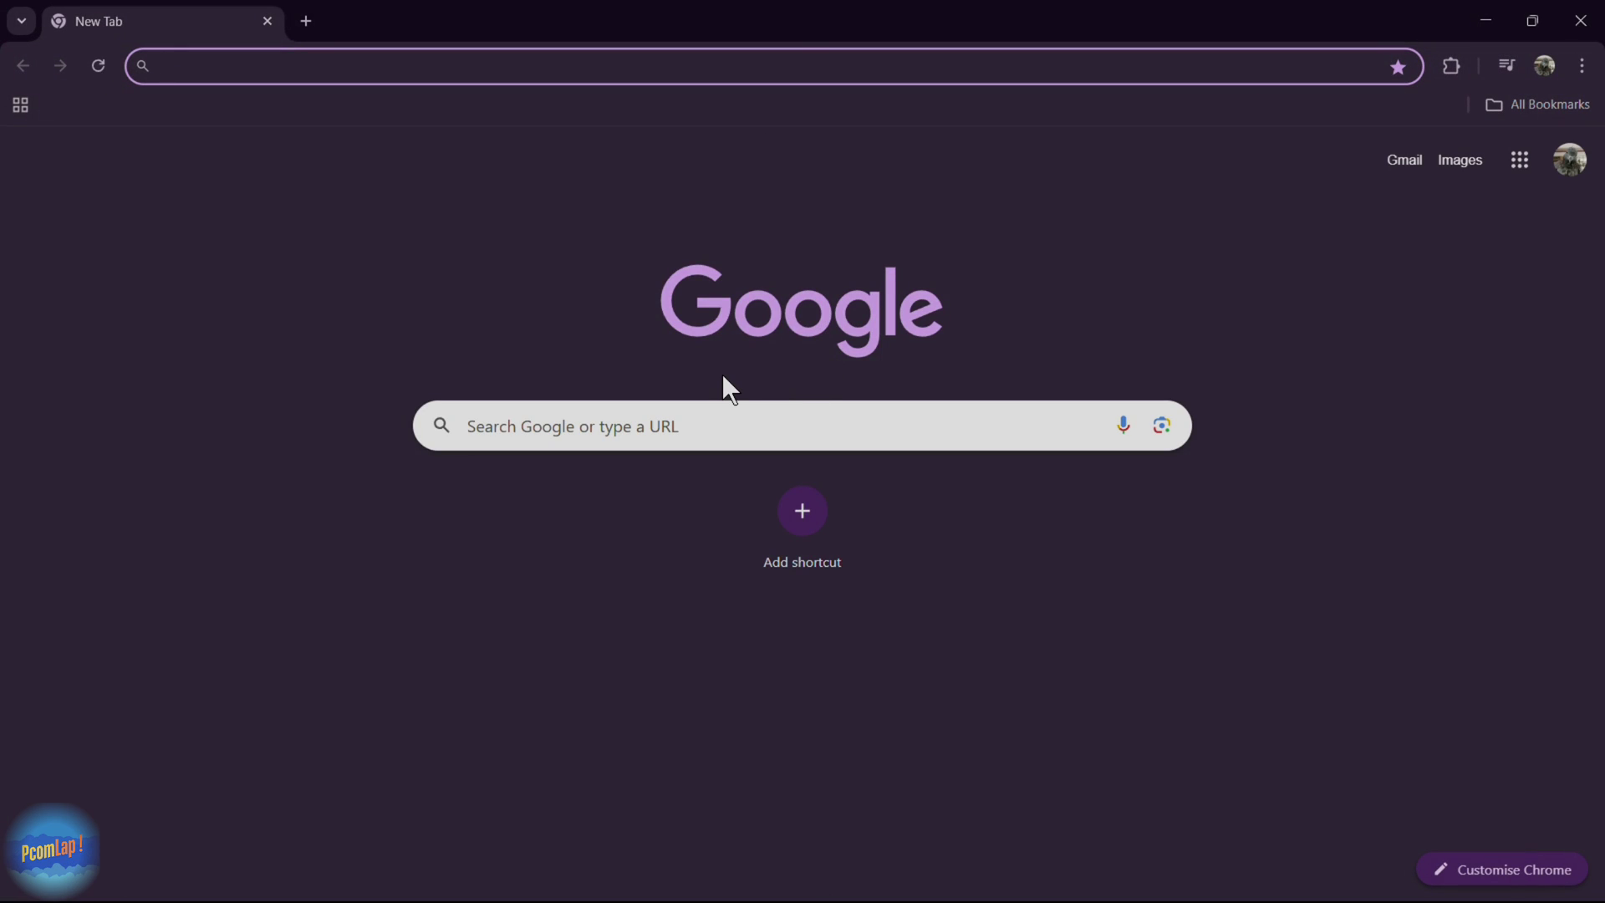
text(www.)
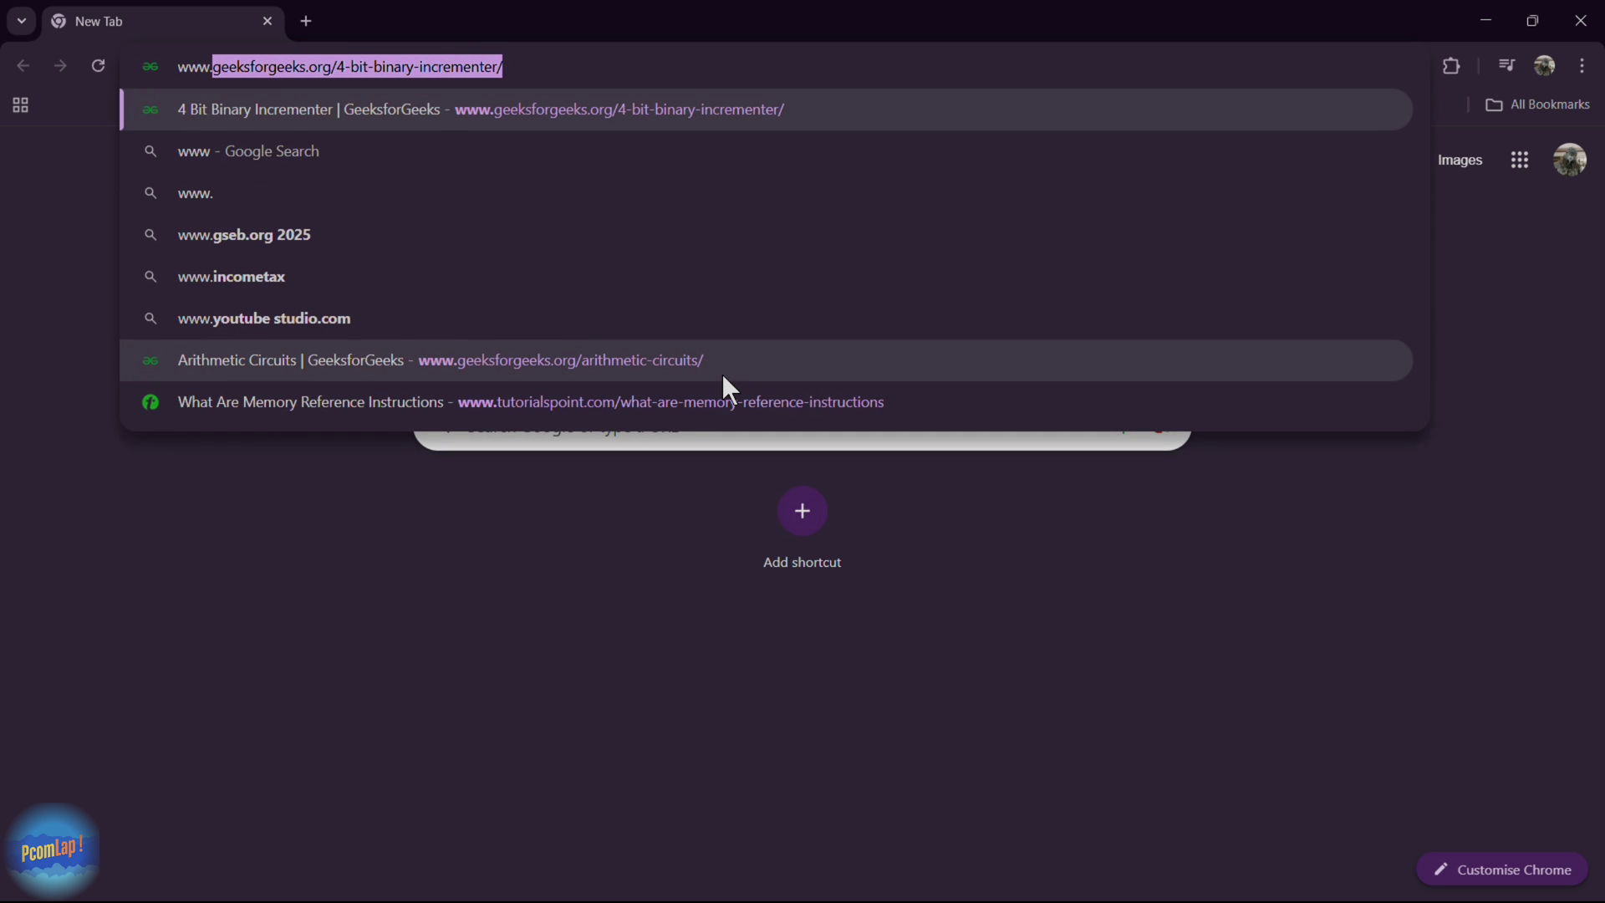
text(julius ai)
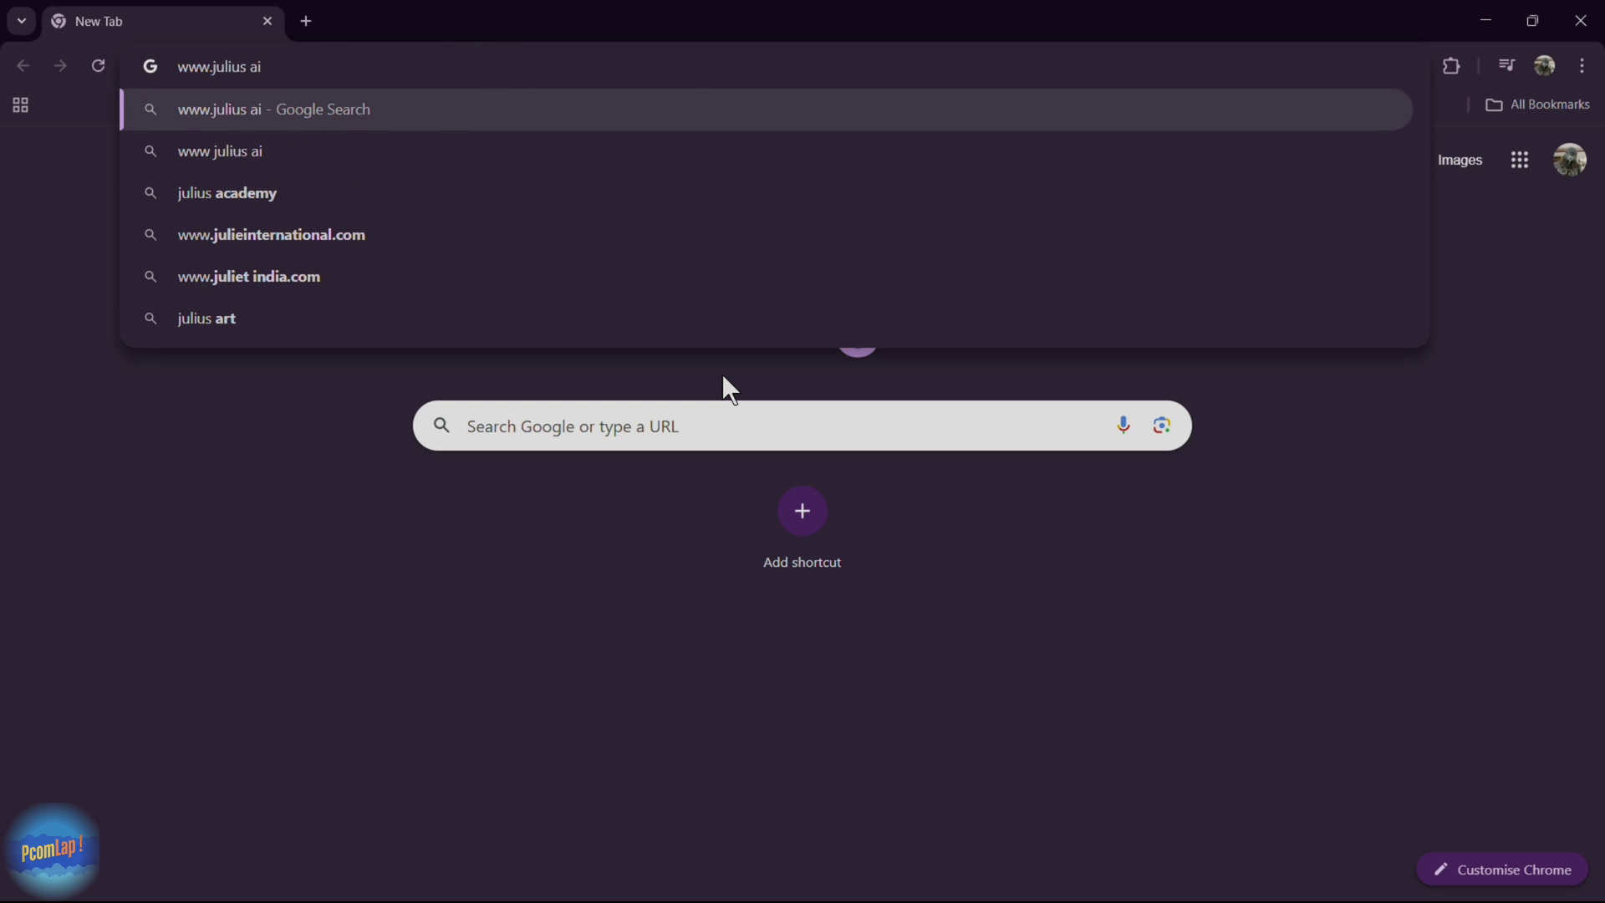
key(Return)
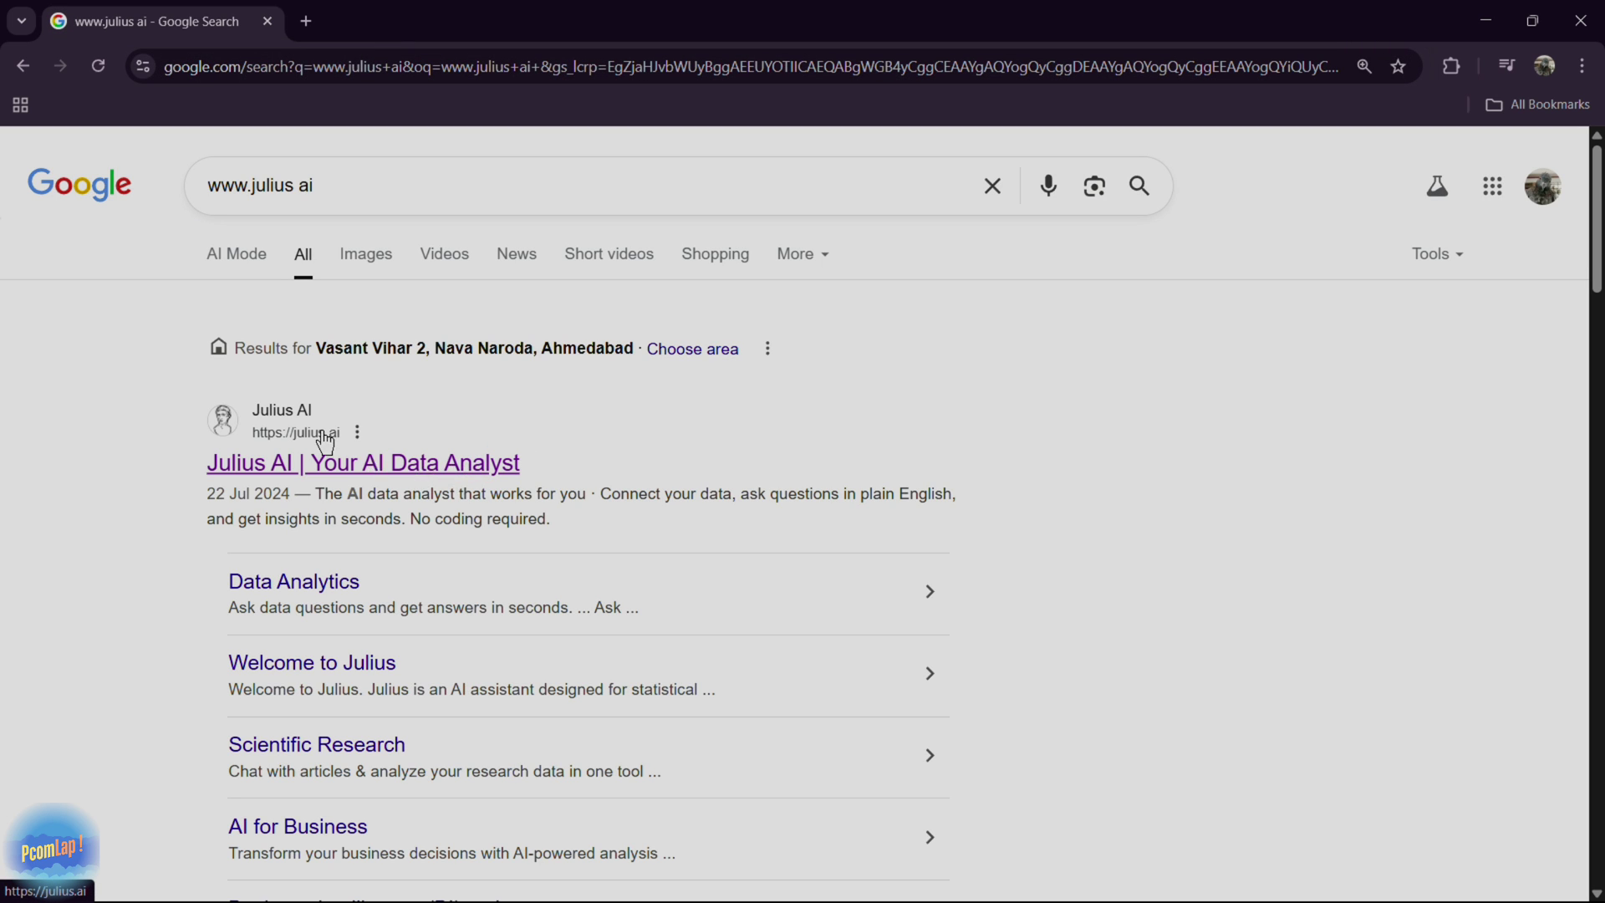
Open the Julius AI site from the results and sign in with Google.
click(354, 479)
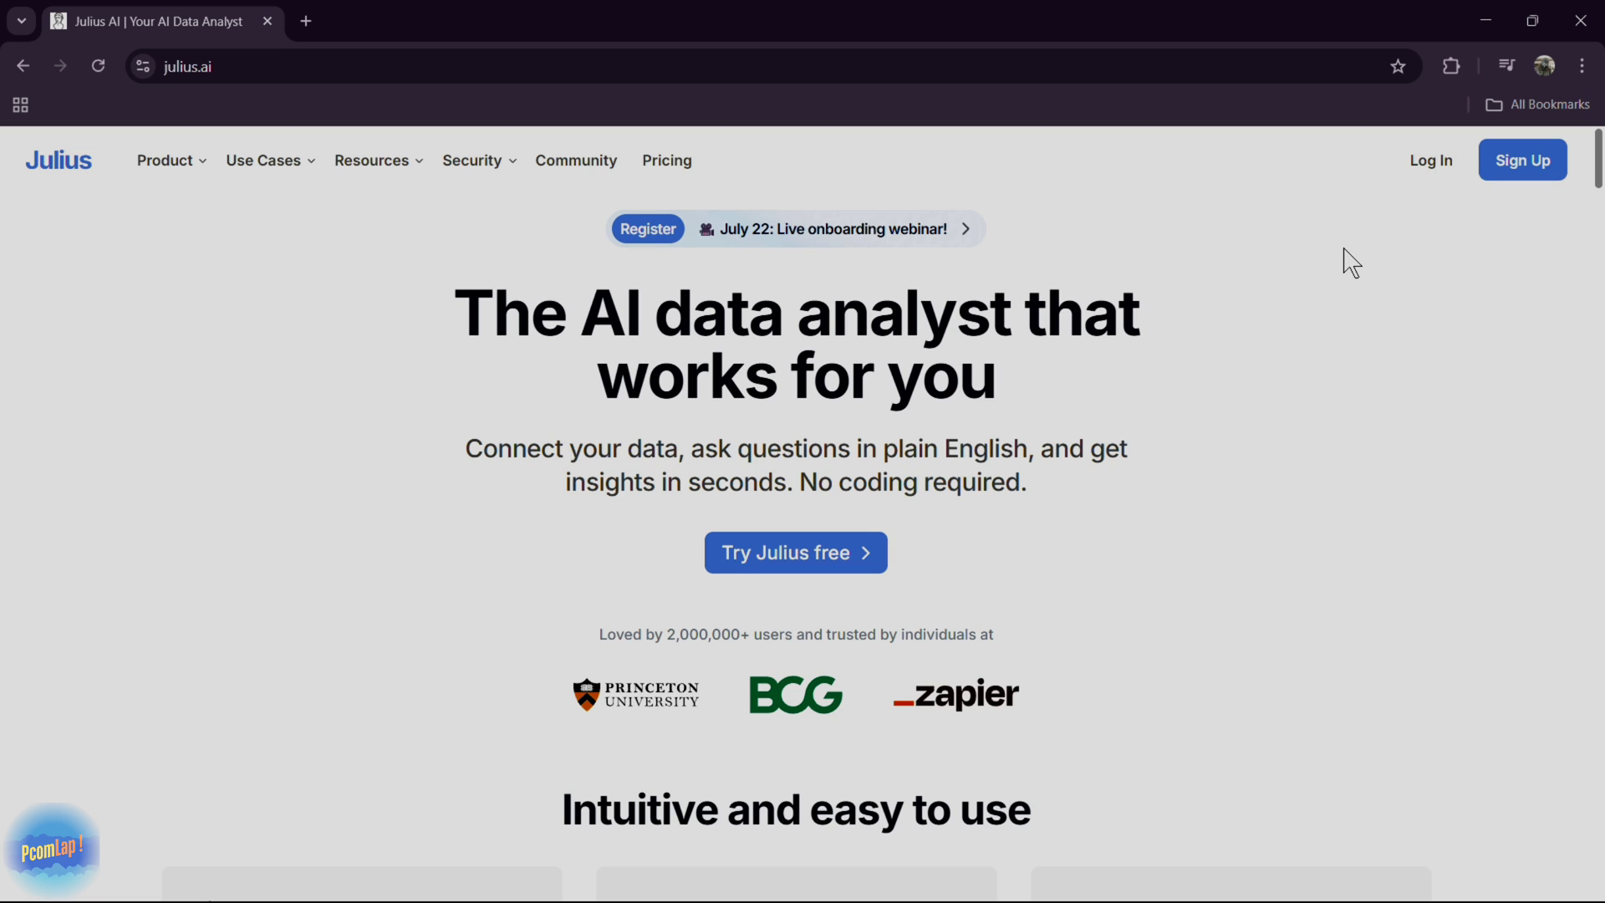
click(1431, 160)
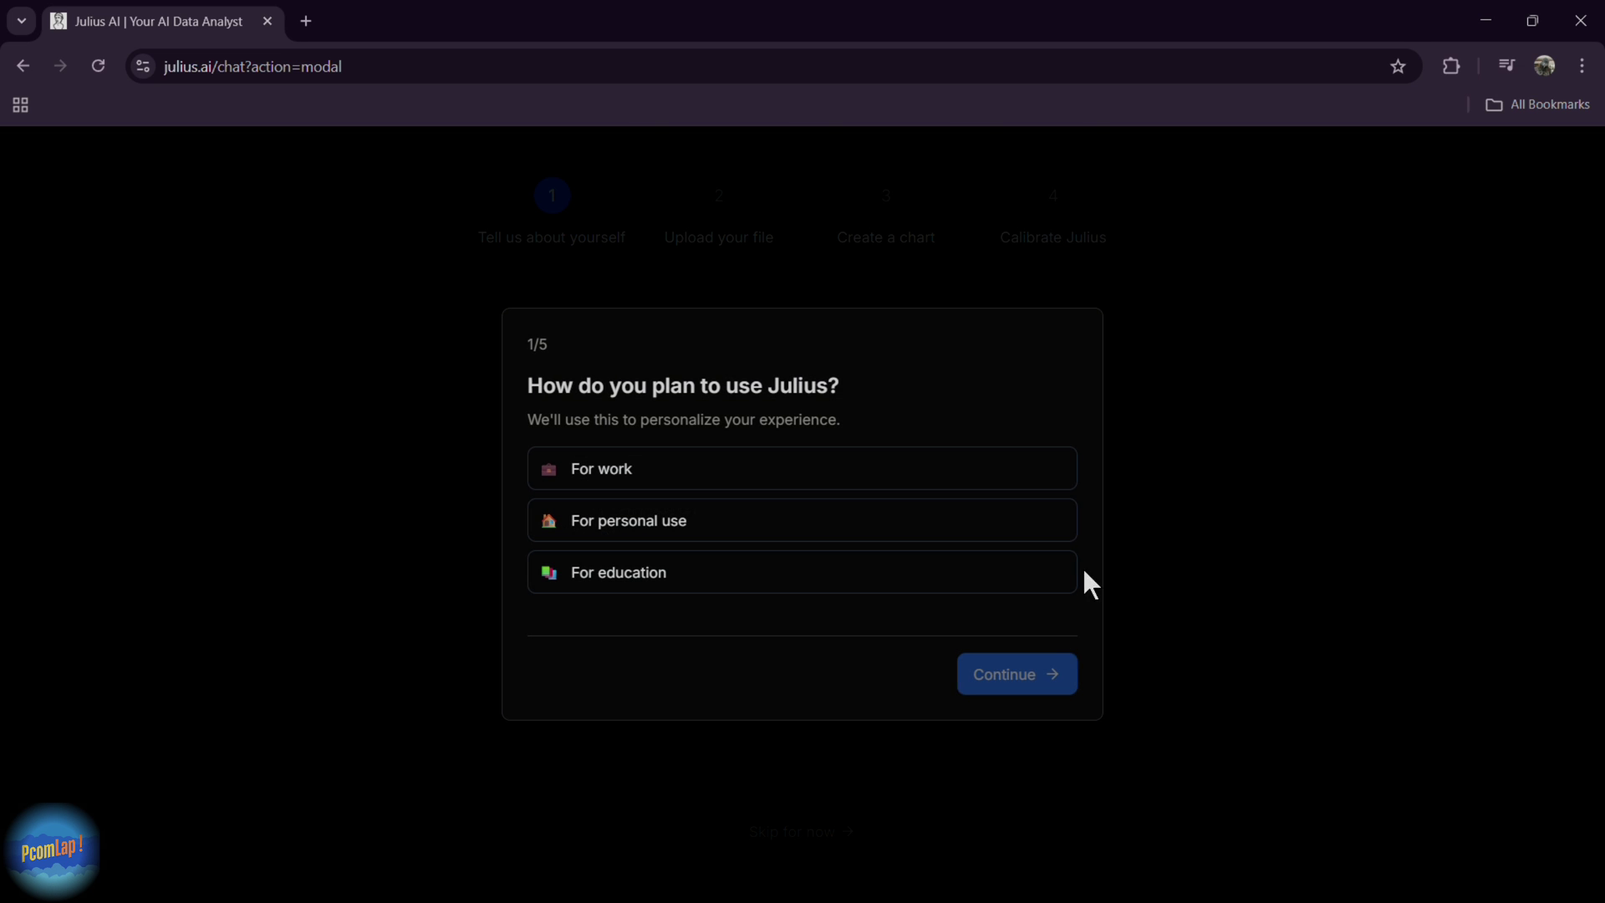
Answer the first survey questions: personal use and Data Science work.
click(650, 537)
click(1033, 673)
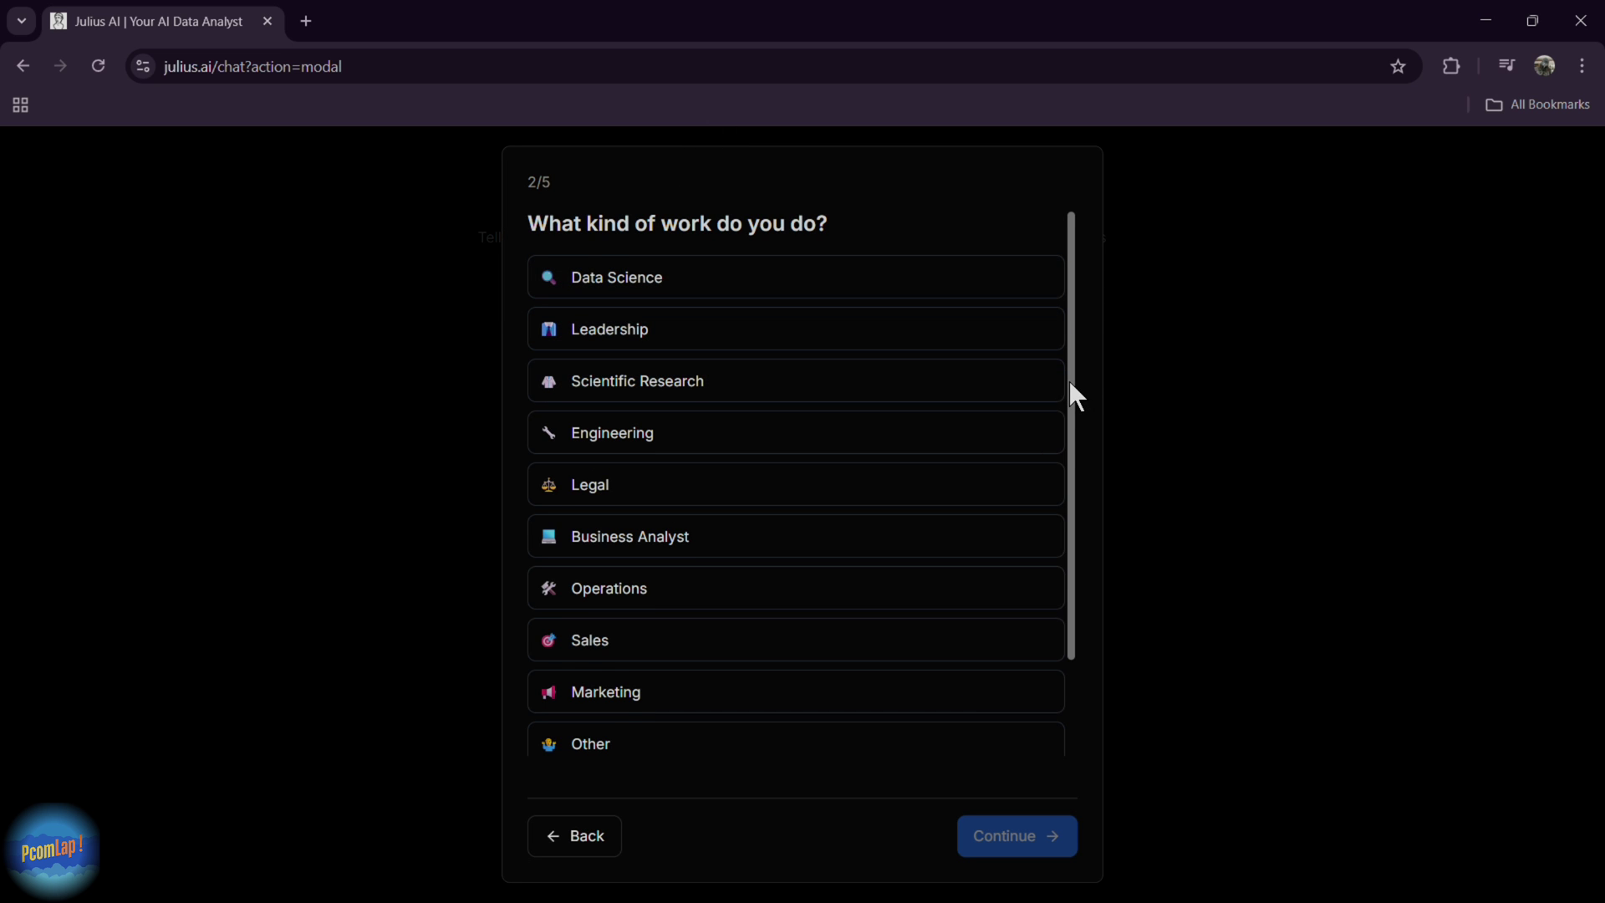
drag(1070, 383, 1088, 518)
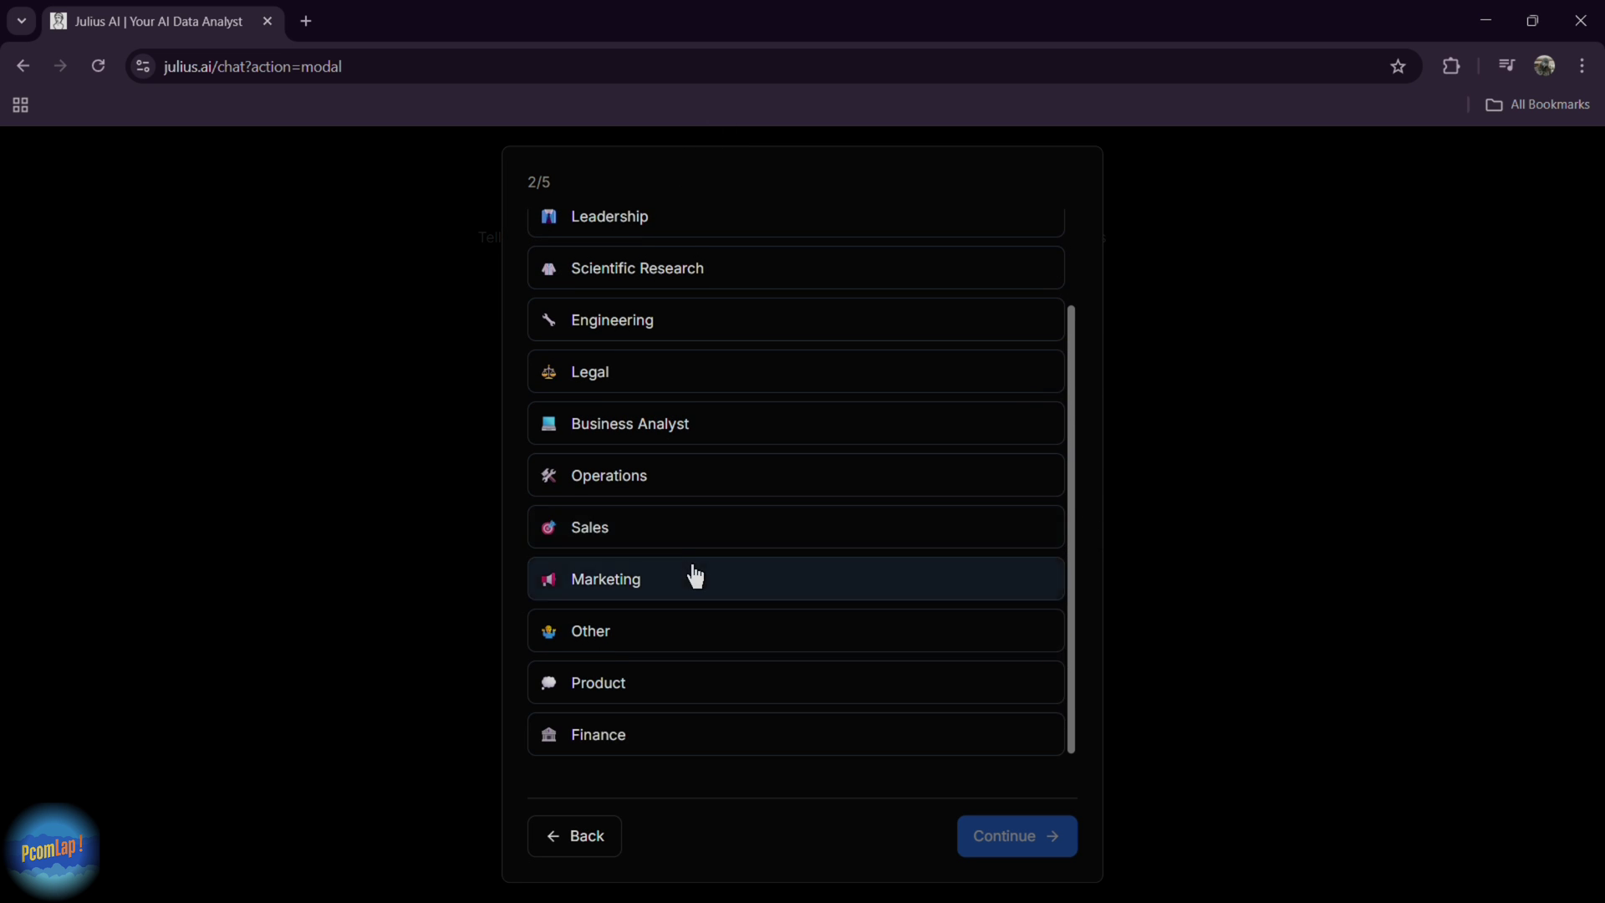
drag(1071, 580, 1083, 439)
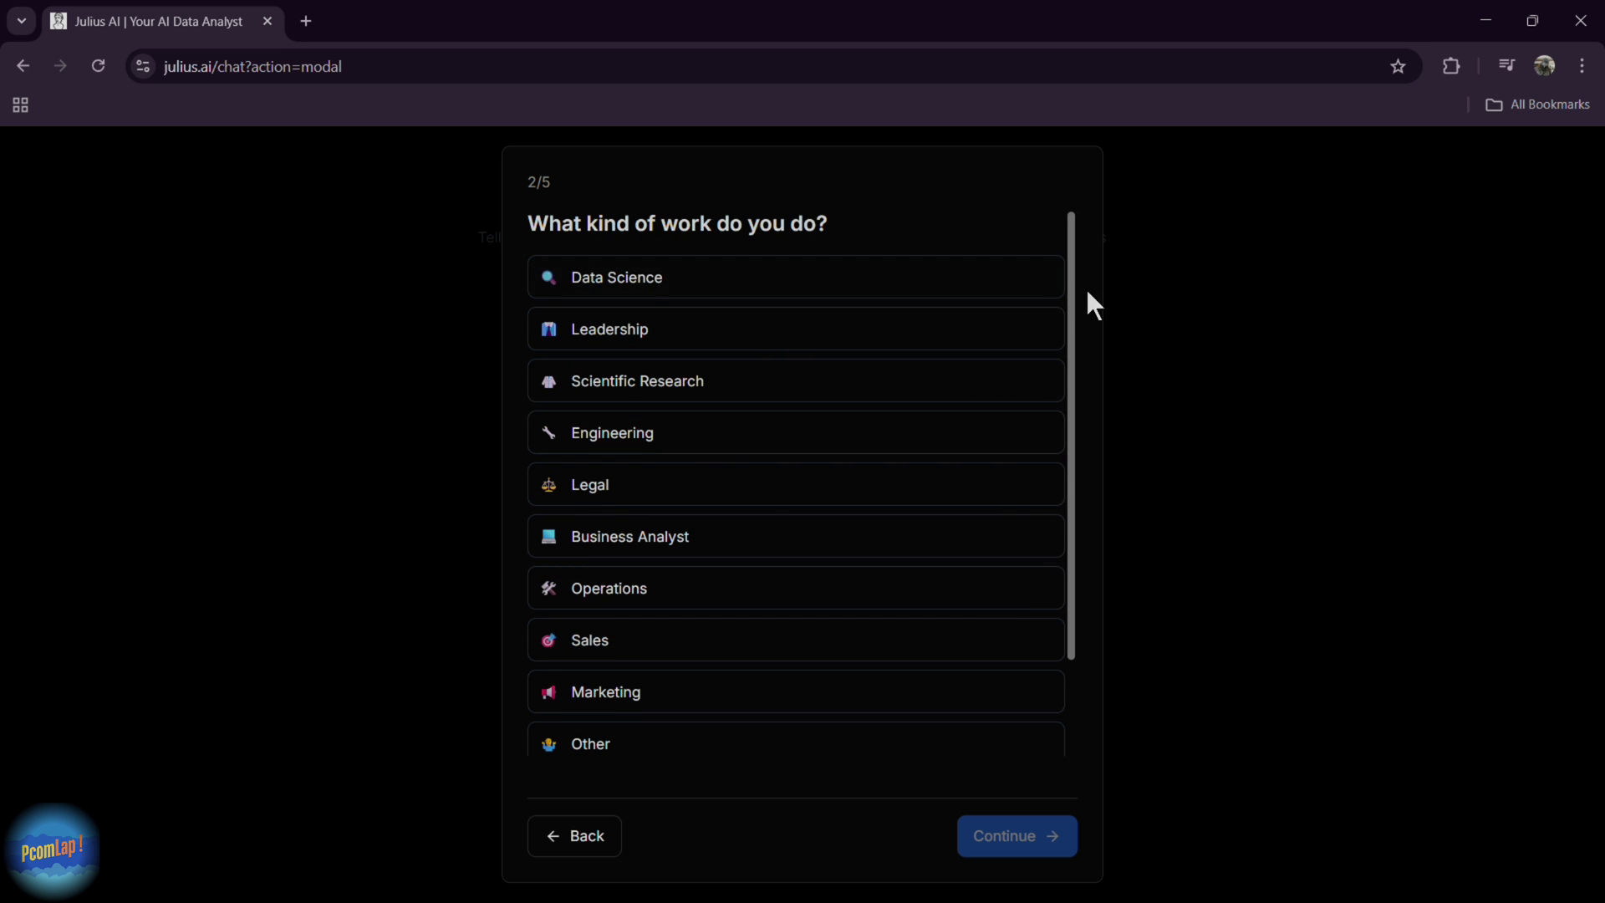
click(896, 291)
click(1059, 838)
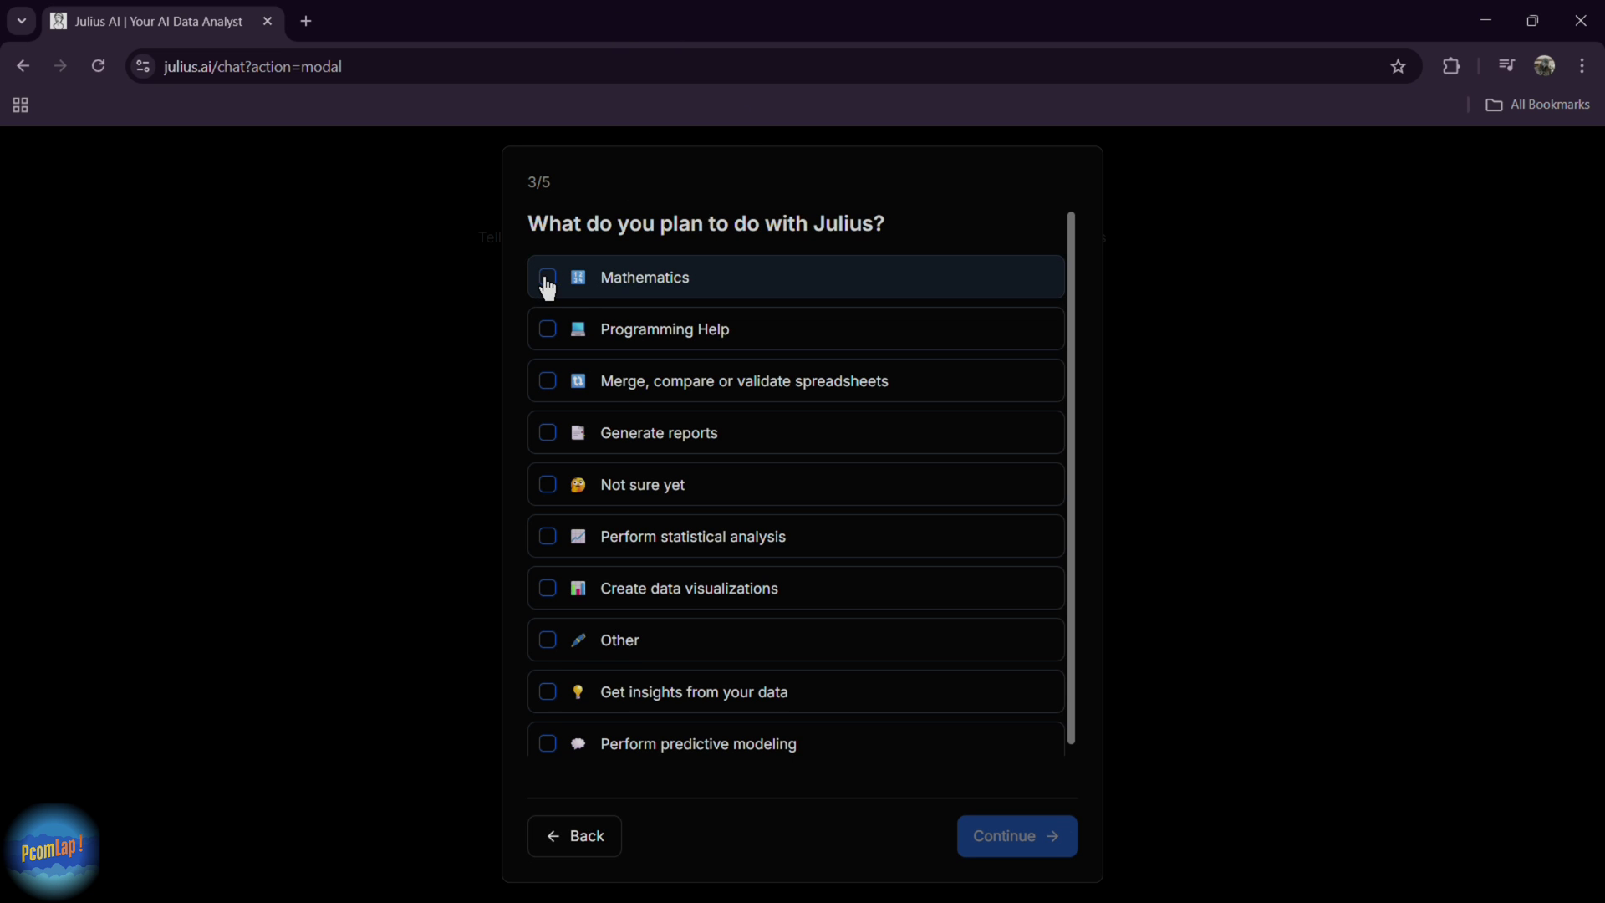
Choose Programming Help, Generate reports and merging spreadsheets as planned uses.
click(546, 328)
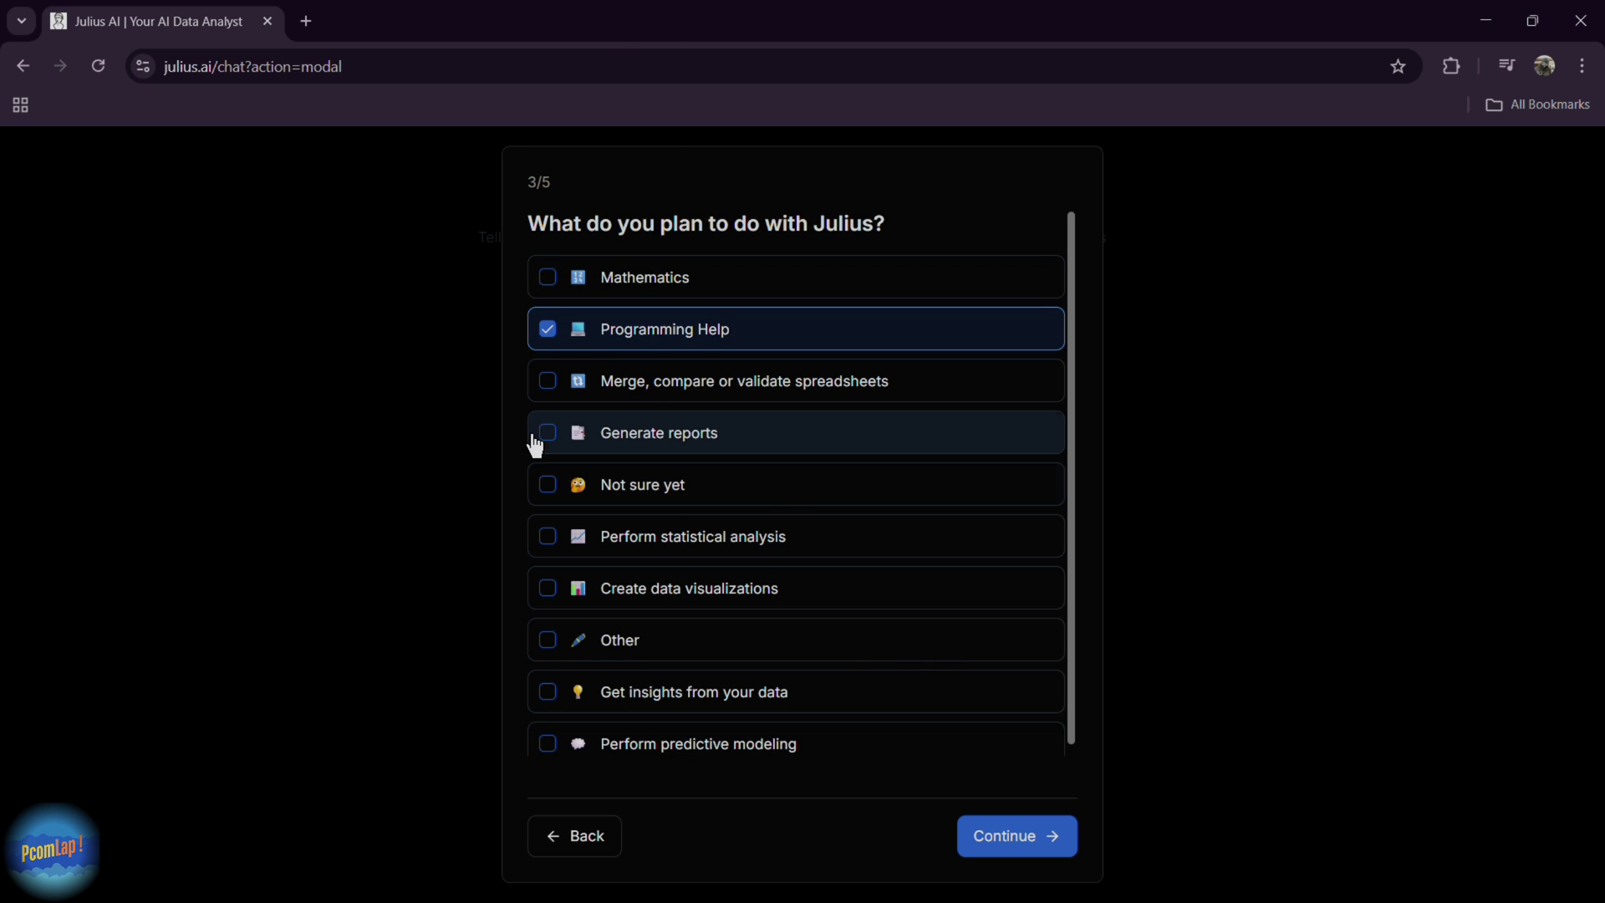
click(546, 433)
click(546, 382)
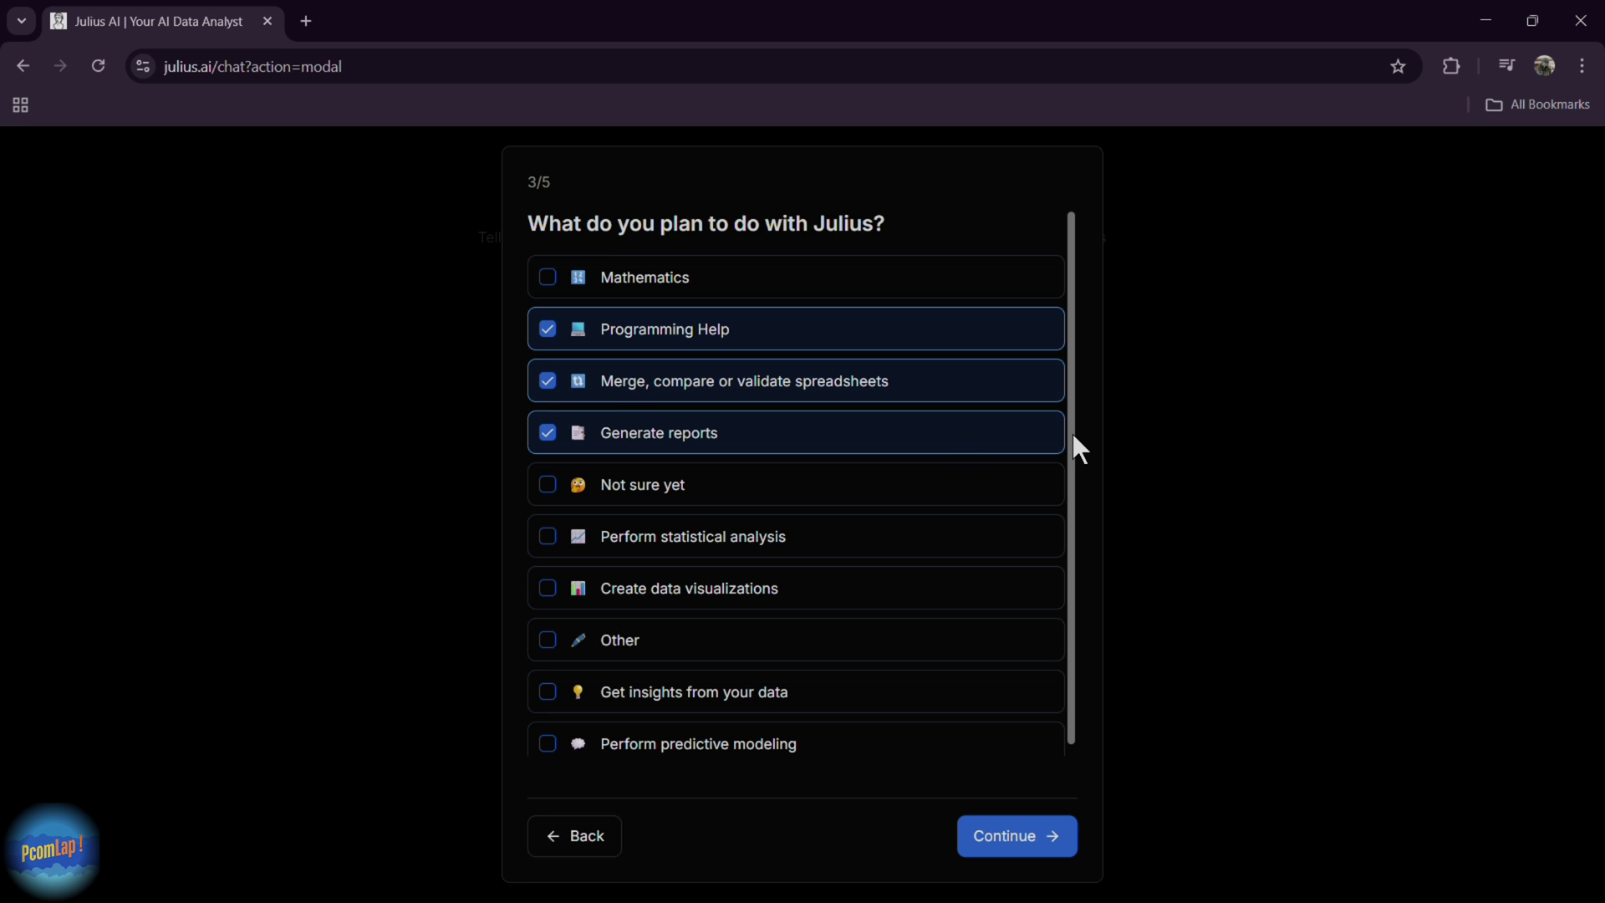
scroll(1071, 433, down, 1)
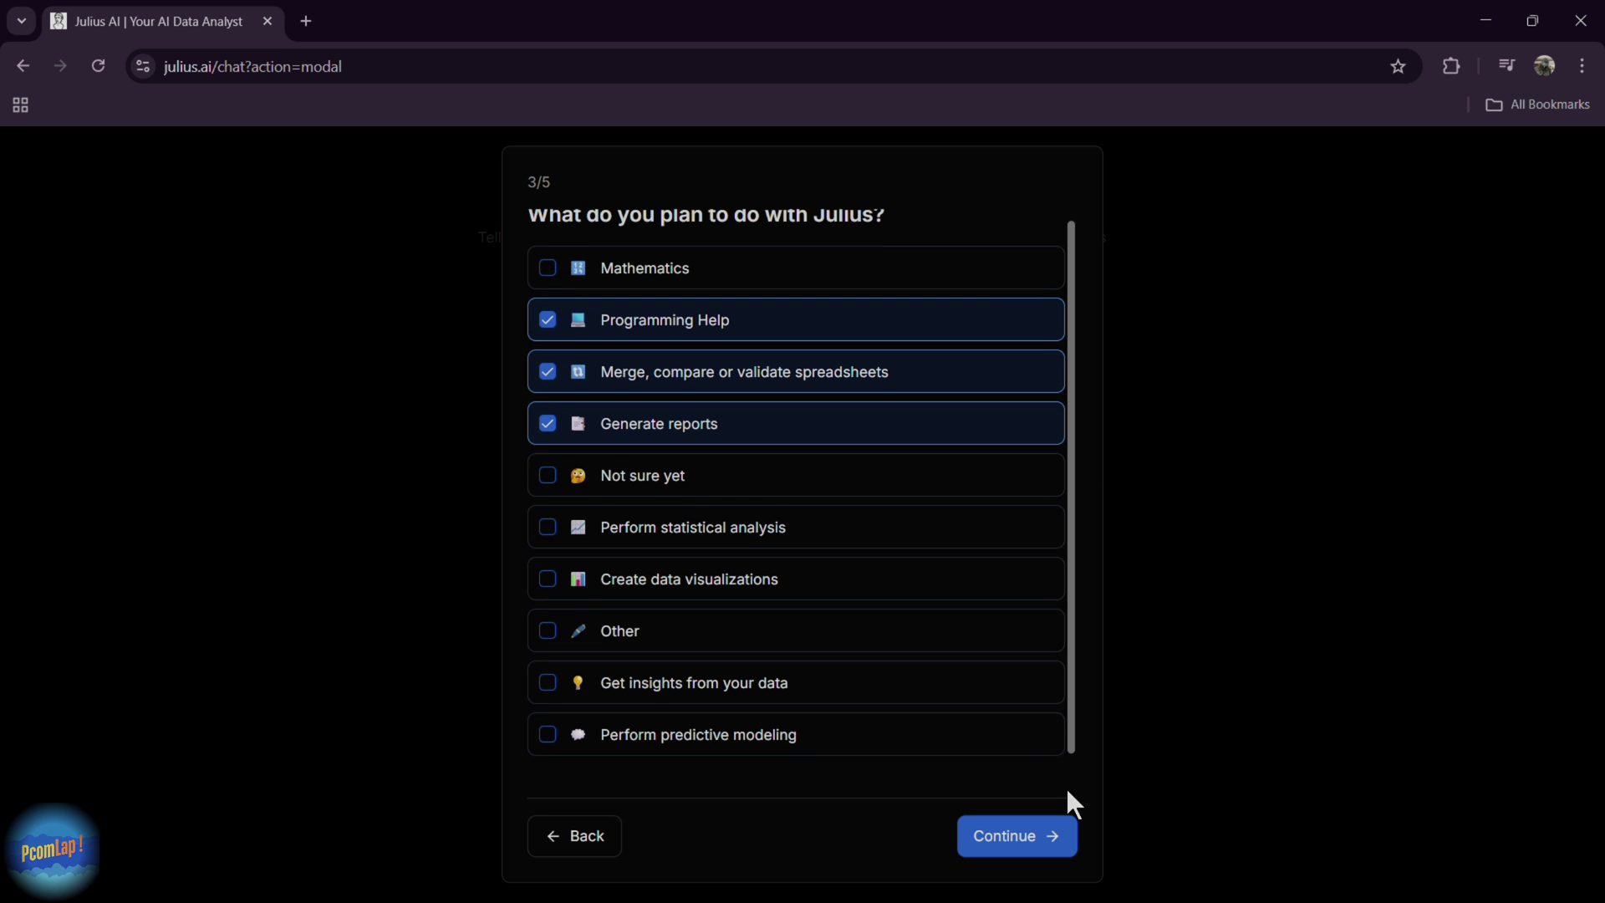
click(1045, 820)
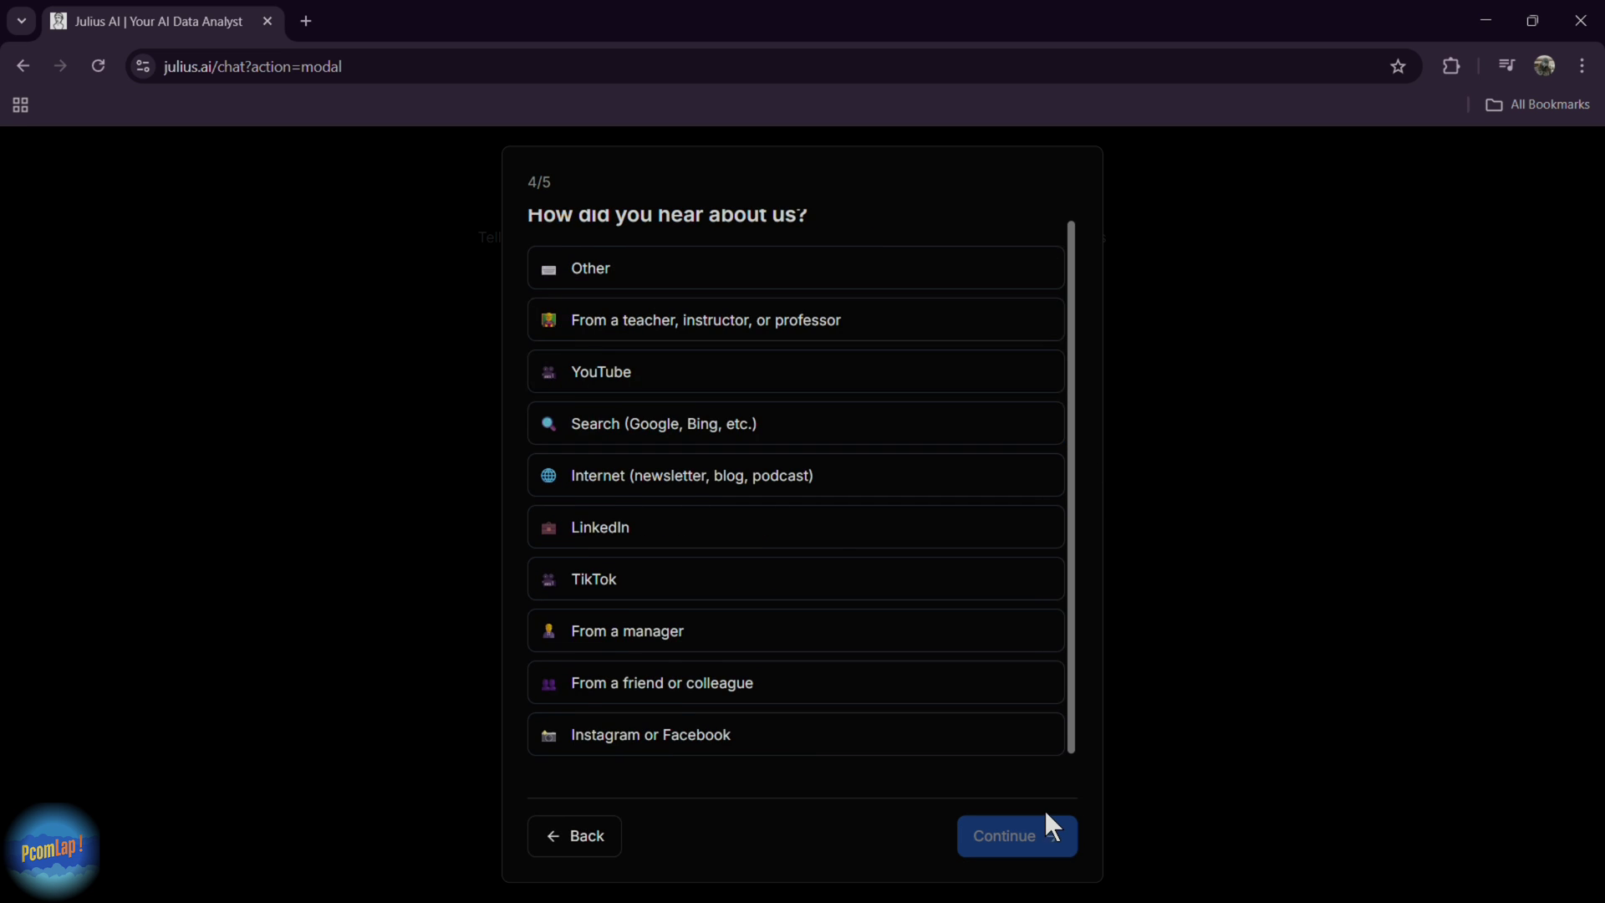
Give a teacher or professor as referral and OneDrive as data location, then finish.
click(573, 272)
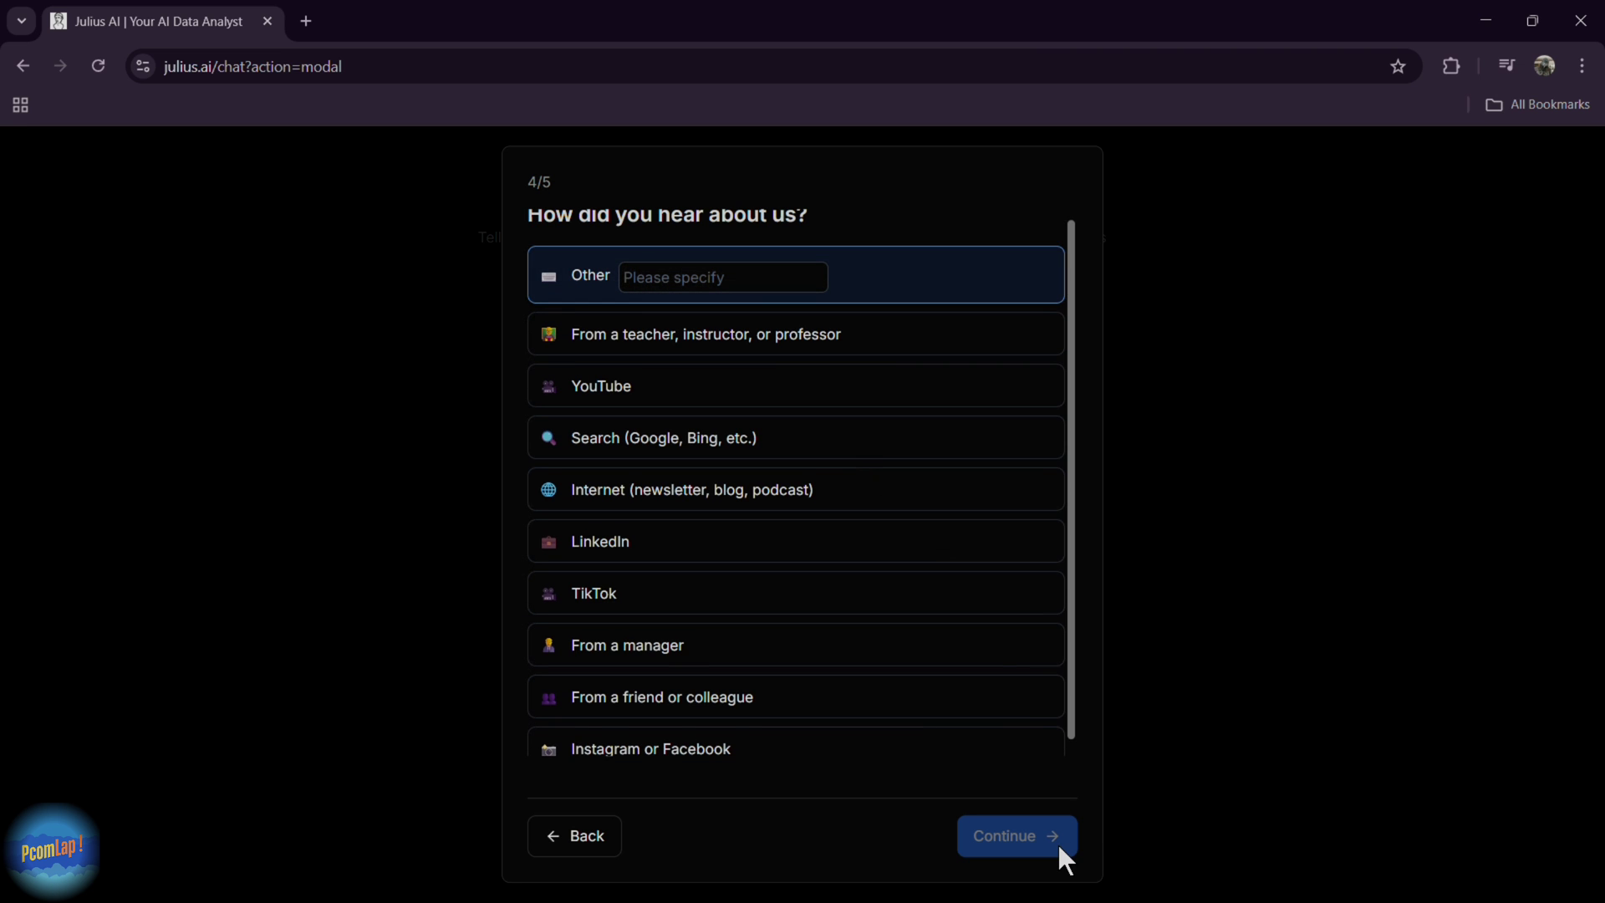
click(626, 343)
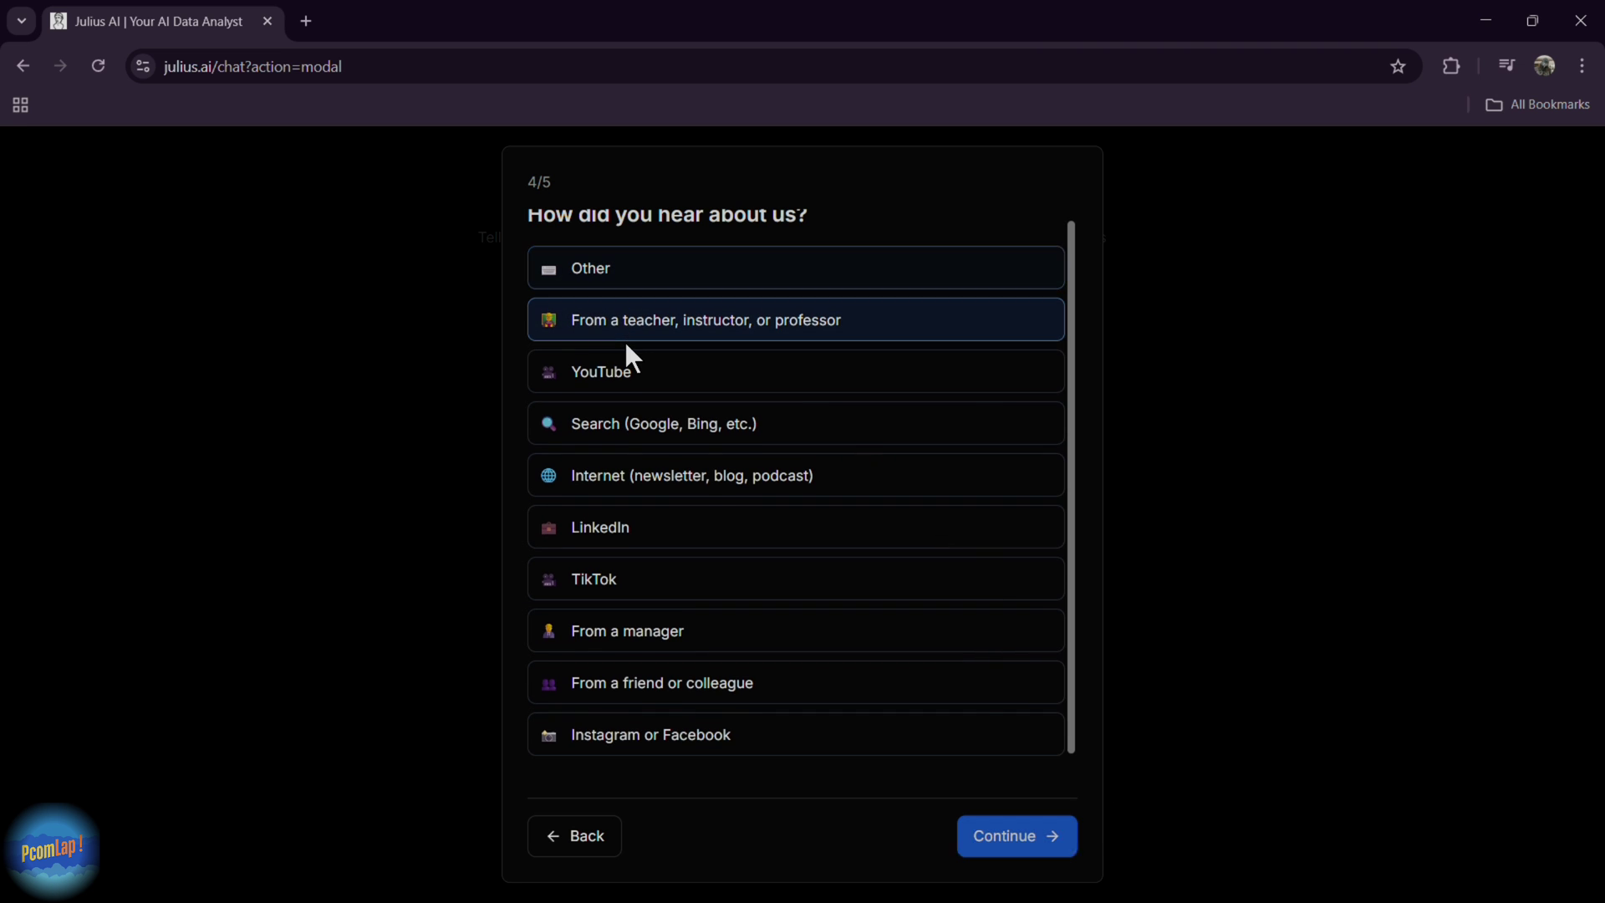
click(1037, 831)
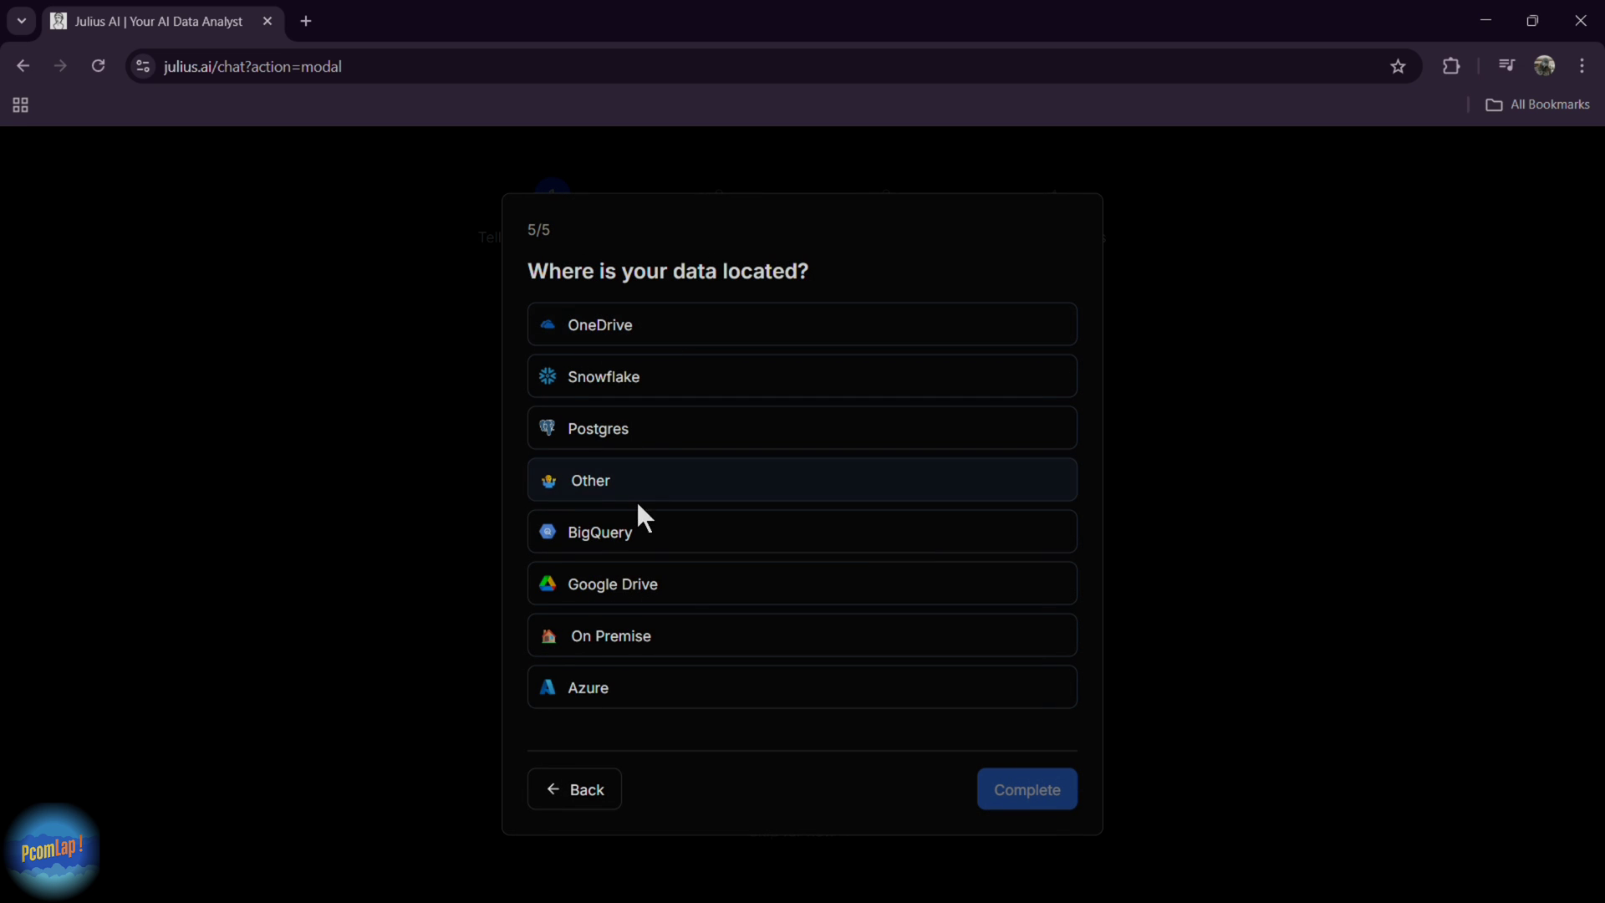
click(629, 331)
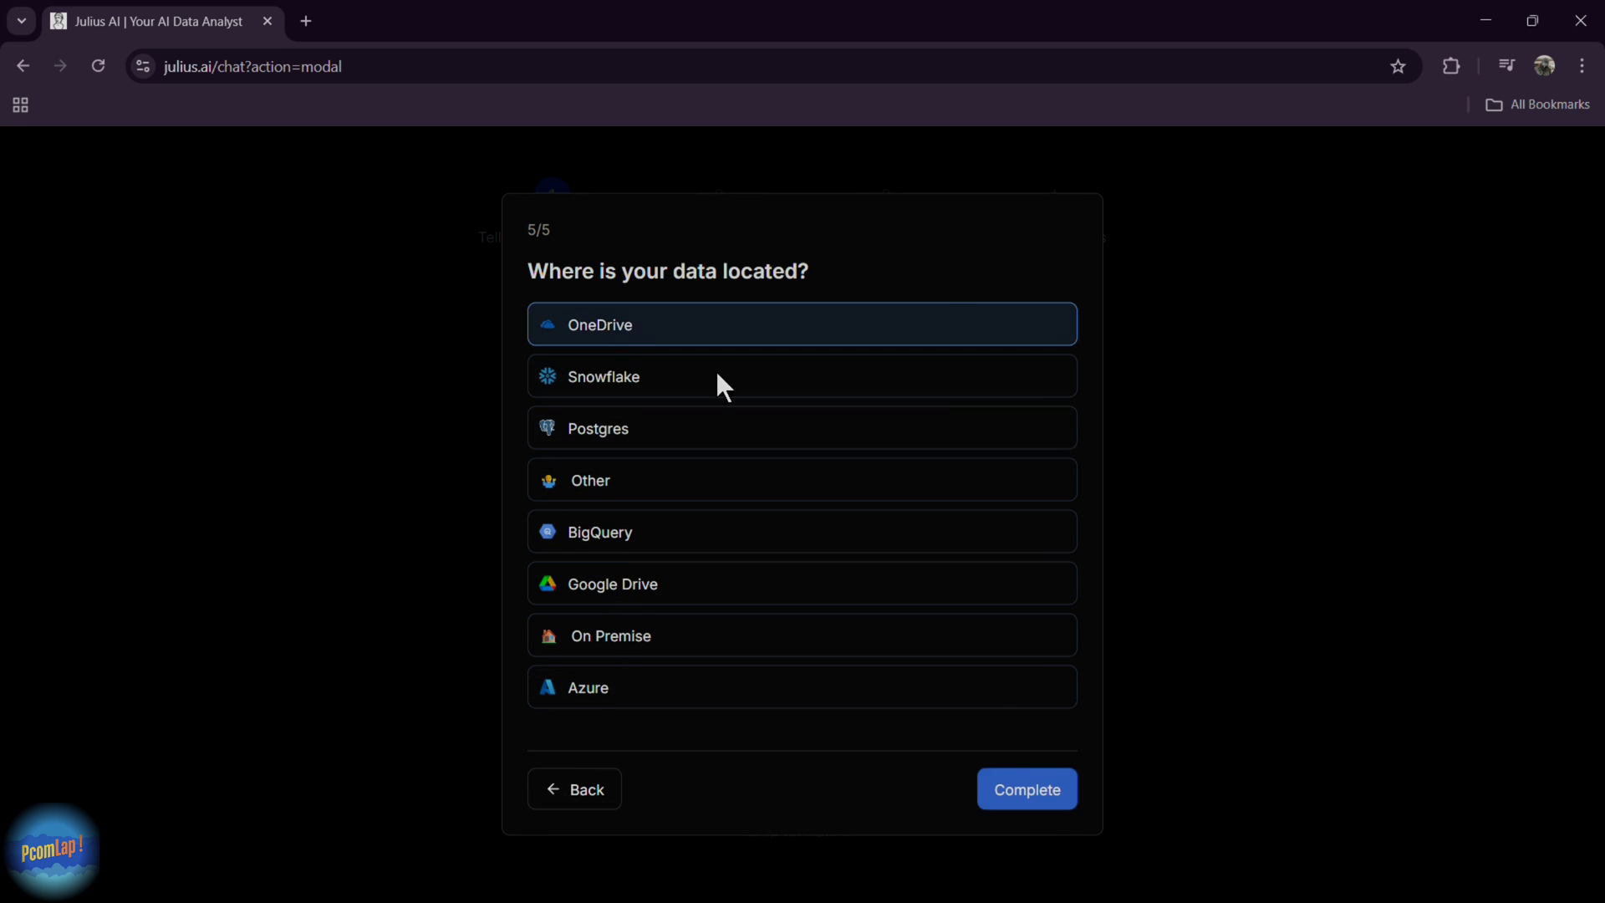
click(1029, 788)
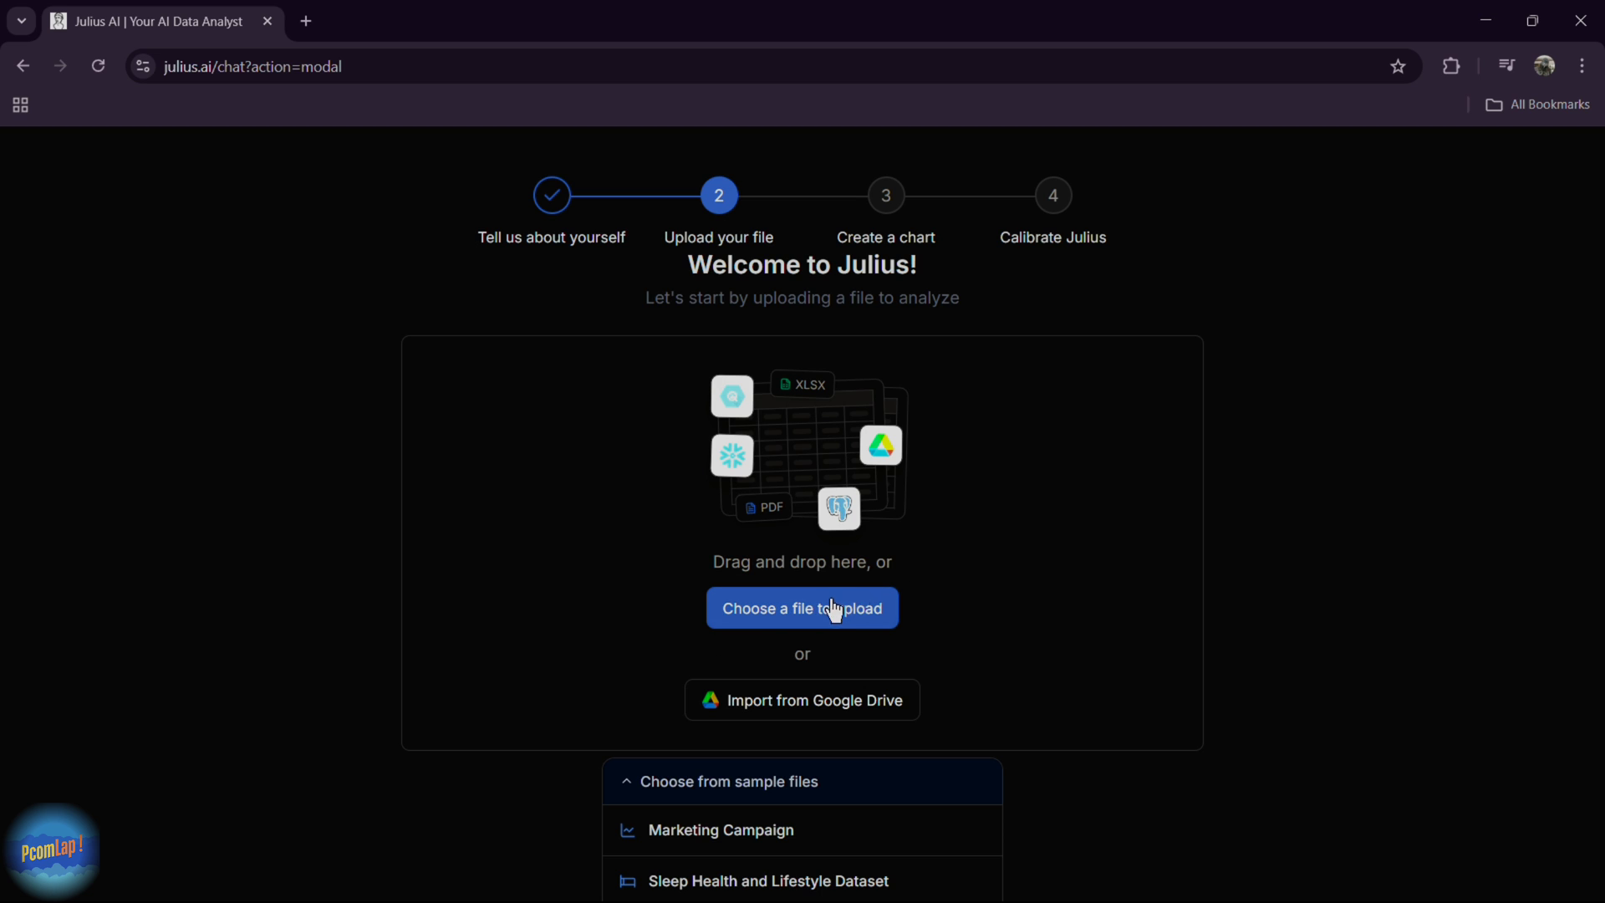
Upload Table data.csv from the Pro (D:) > CSV FILES folder.
click(779, 607)
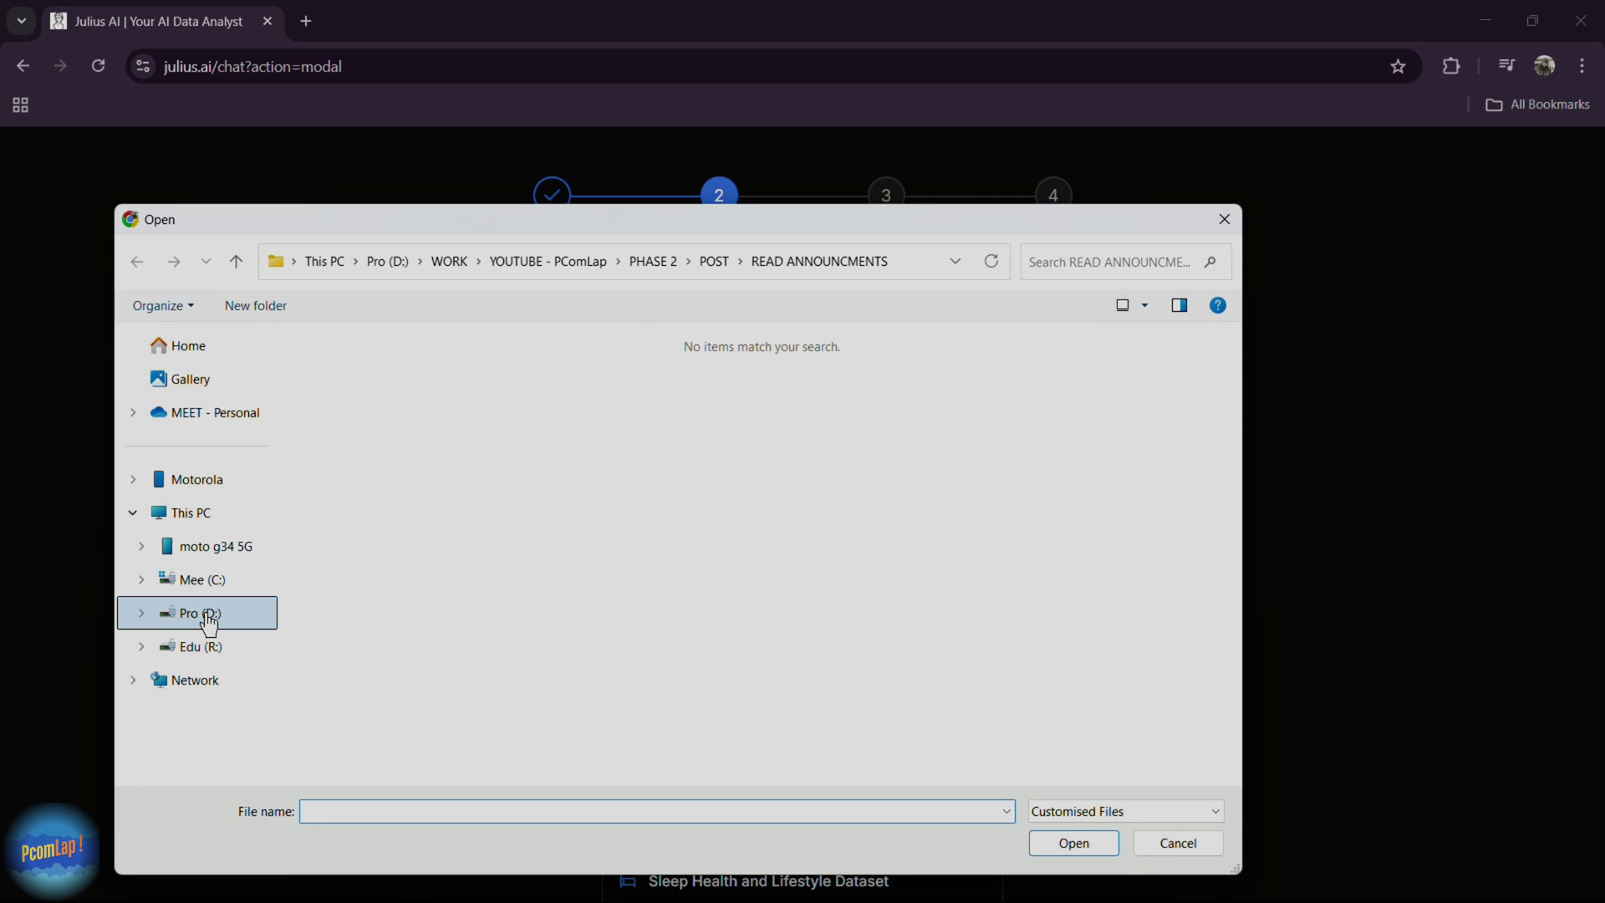
click(205, 619)
double_click(320, 408)
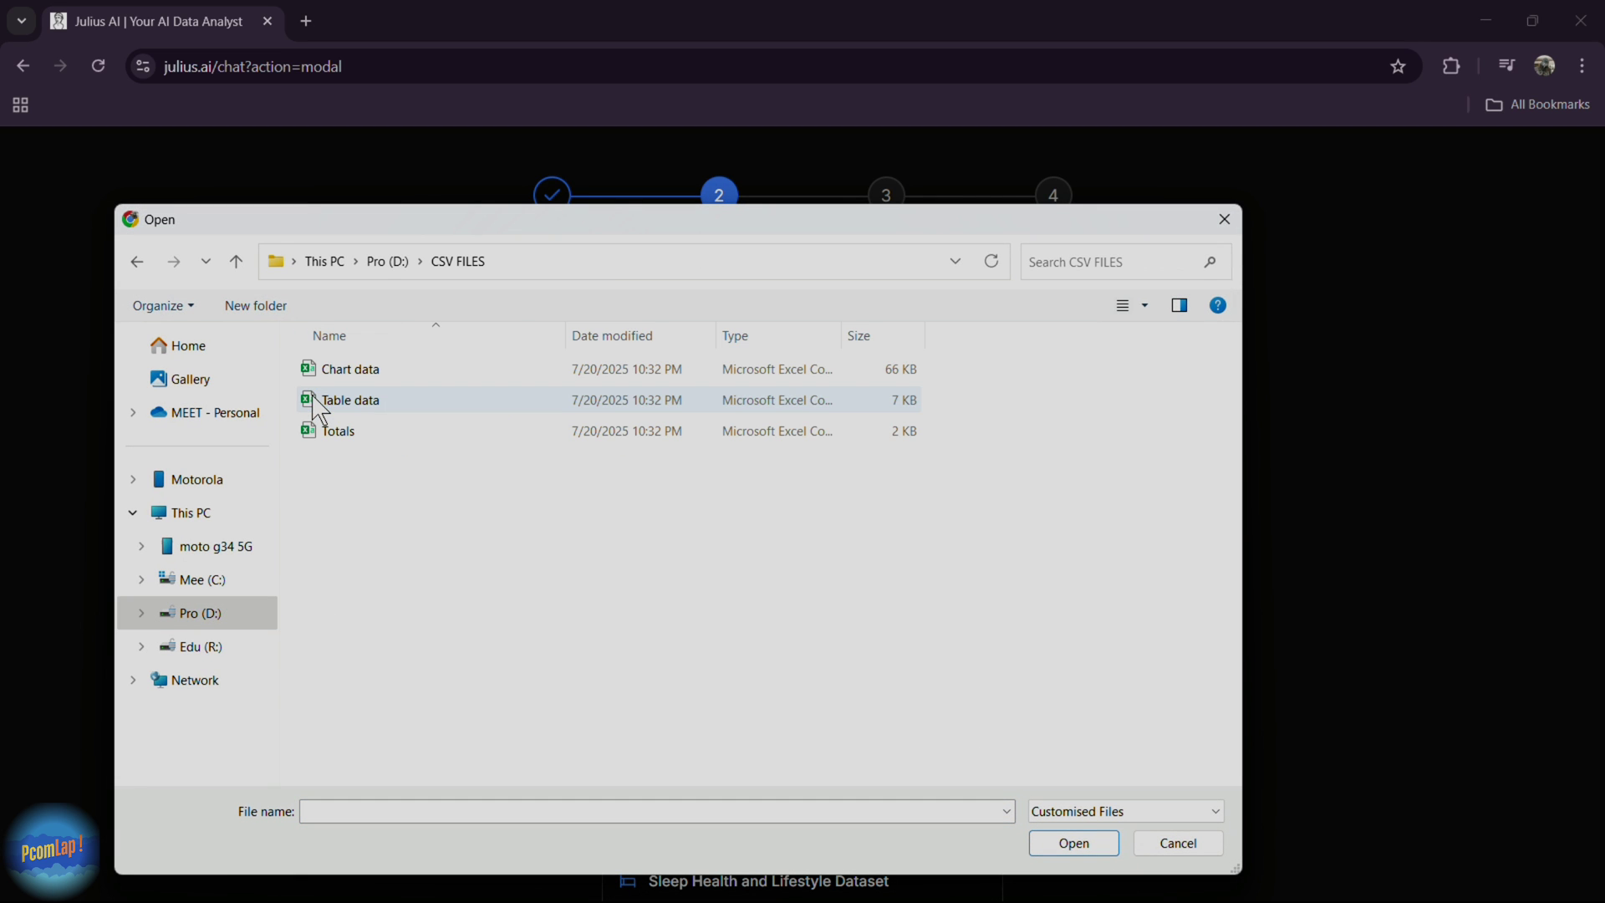
click(369, 401)
click(1083, 843)
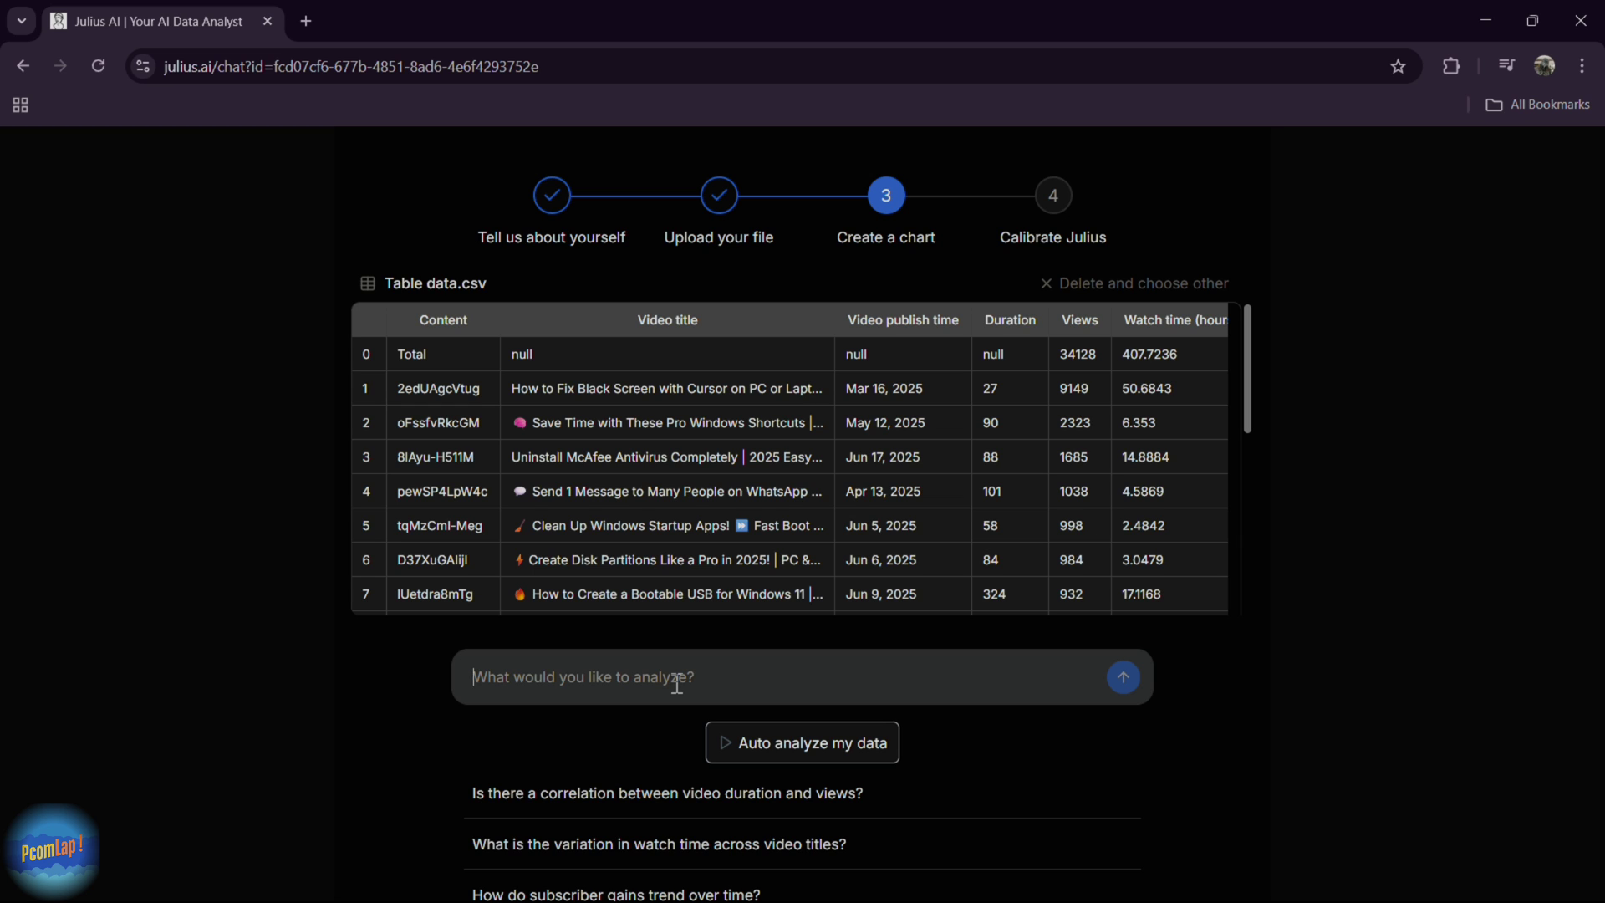
Ask Julius to 'generate a bar chart of monthly duration.'.
text(ge)
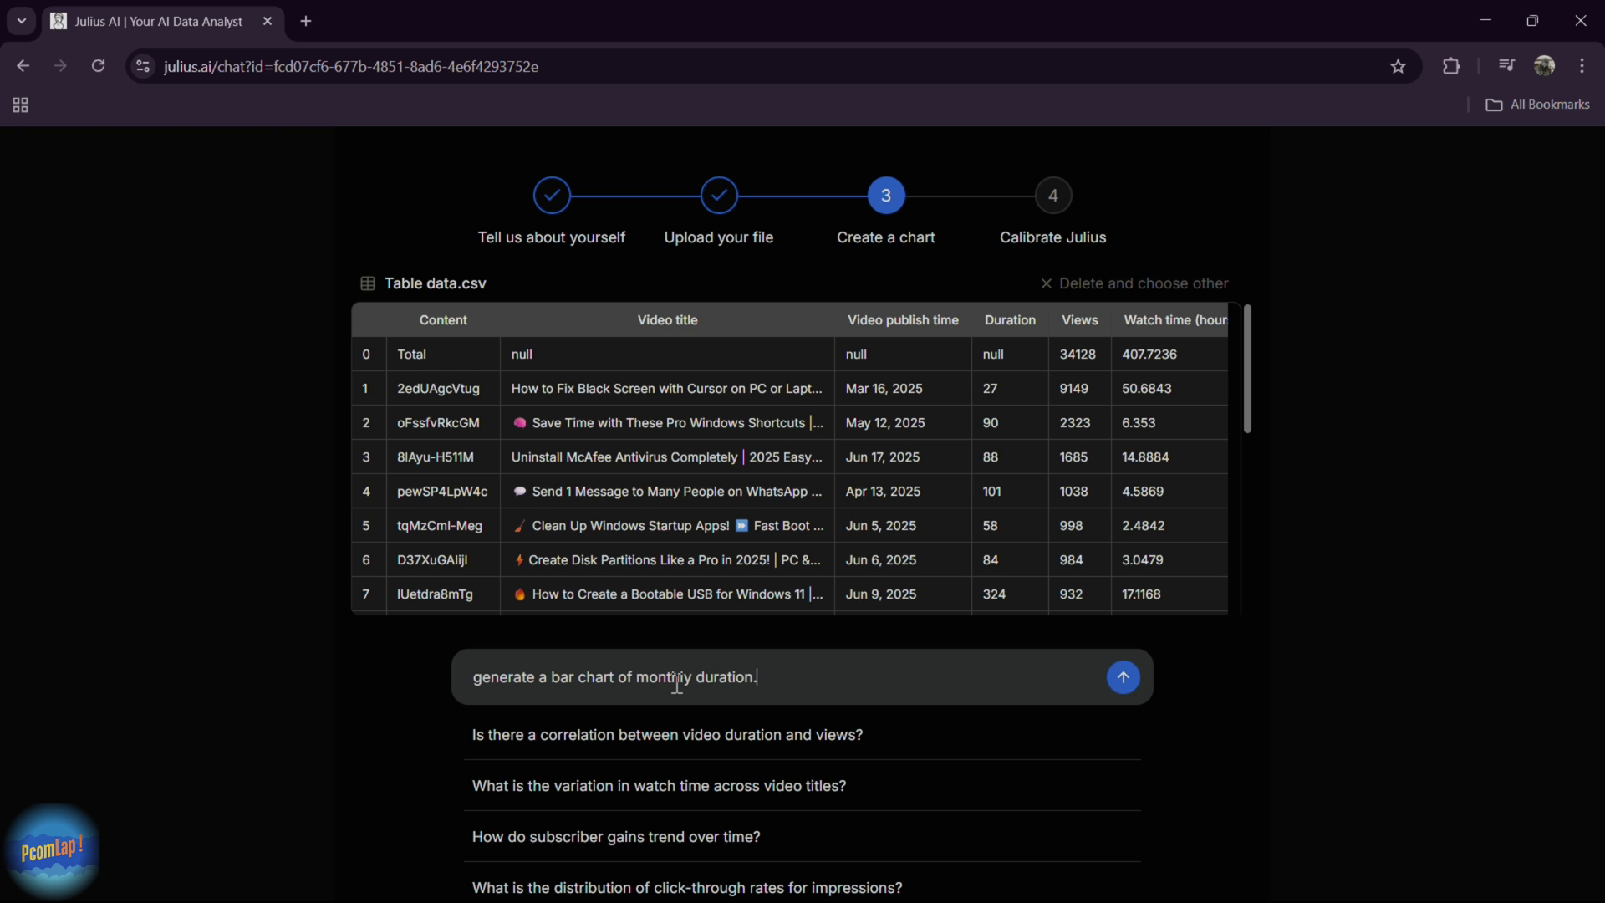
key(Return)
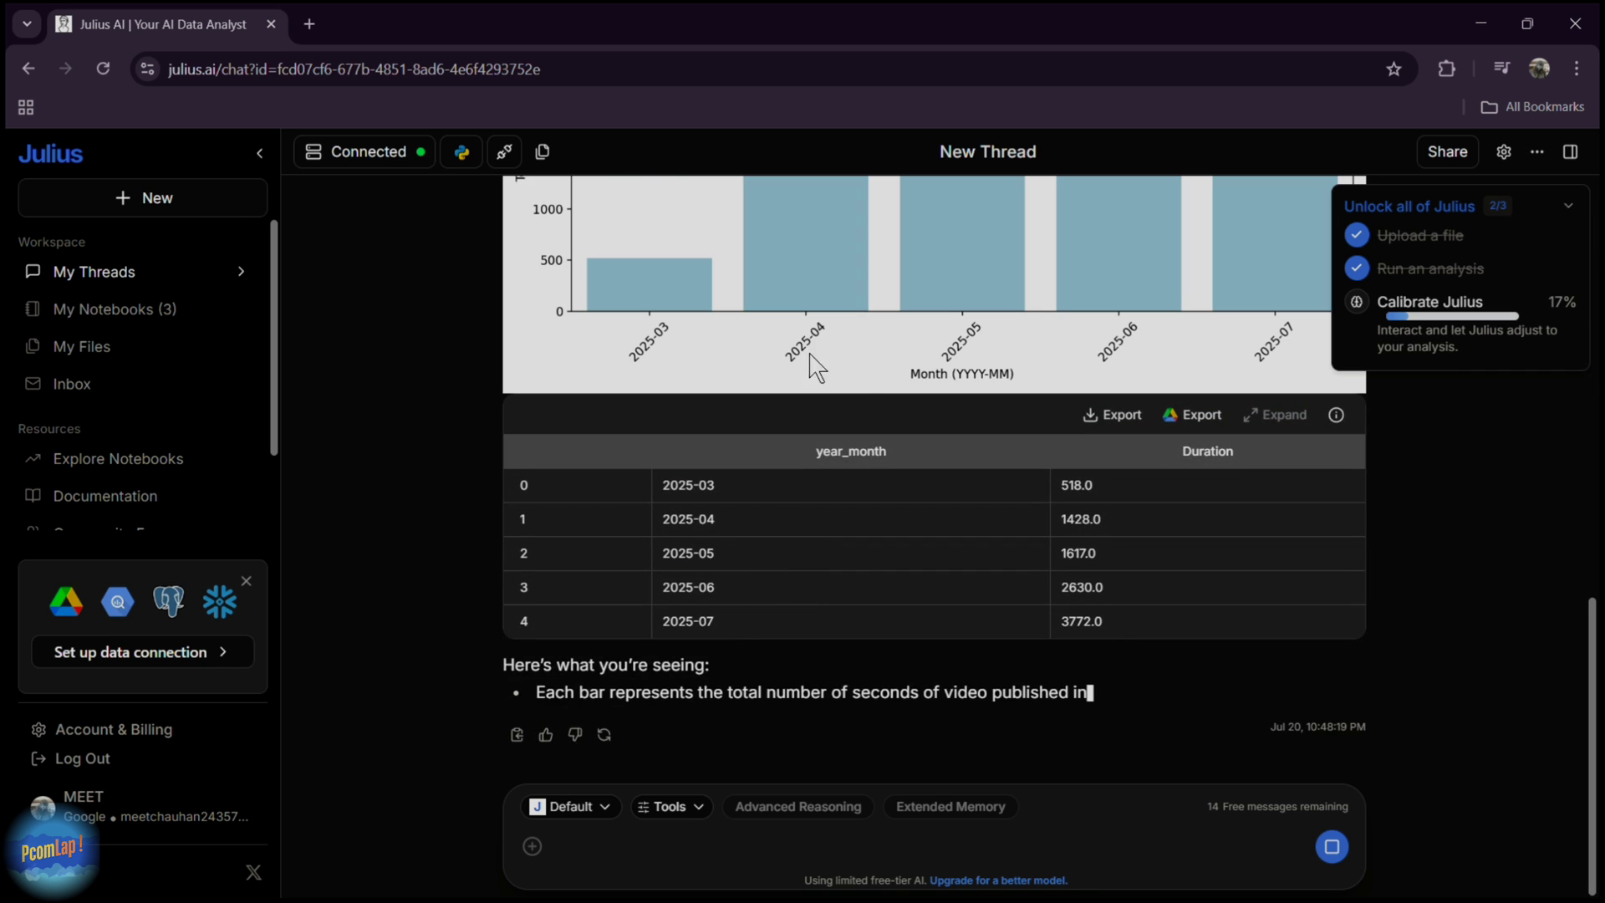
Expand the full code explanation and highlight its first part.
scroll(916, 465, up, 3)
scroll(785, 437, up, 5)
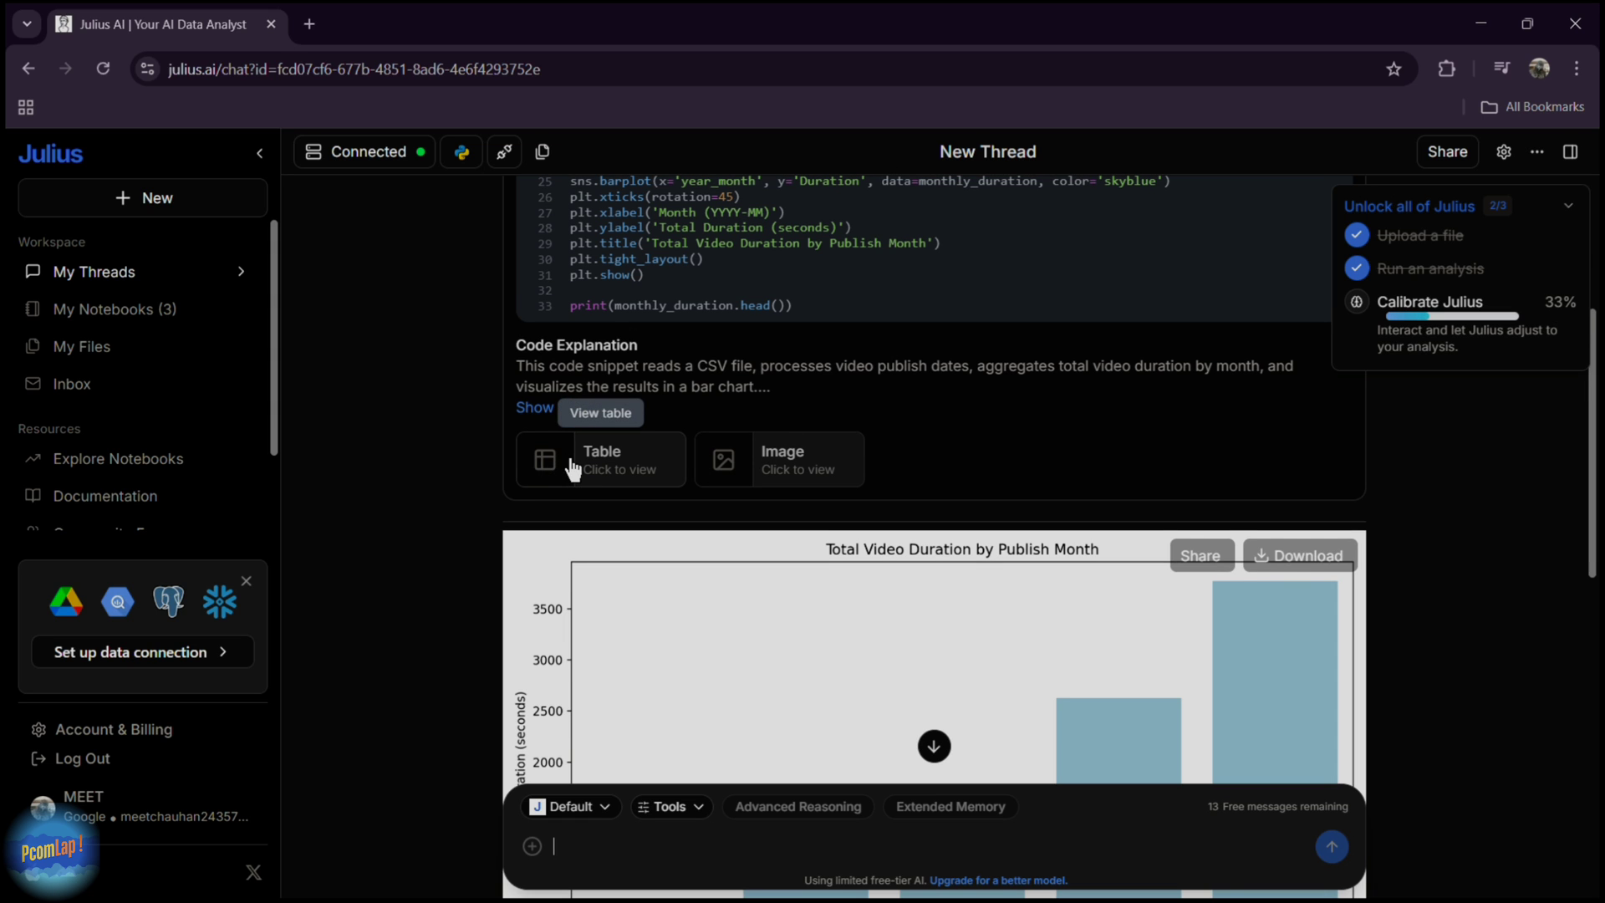
click(568, 331)
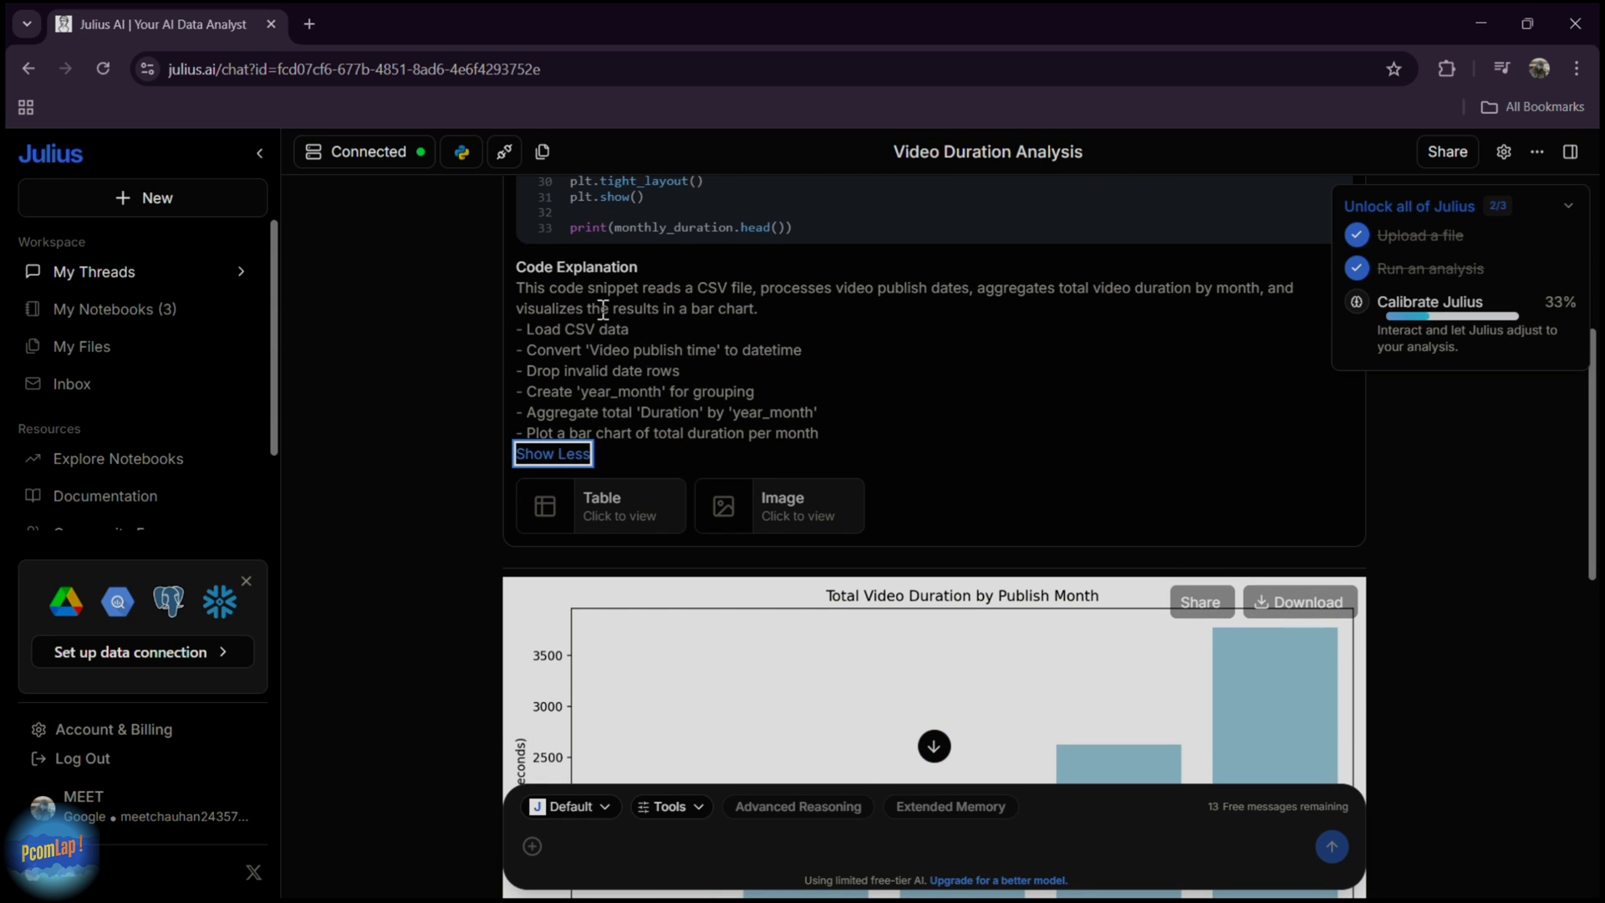
drag(515, 289, 786, 389)
Scroll through the reply back down to the monthly duration bar chart.
scroll(802, 451, up, 3)
scroll(781, 493, down, 3)
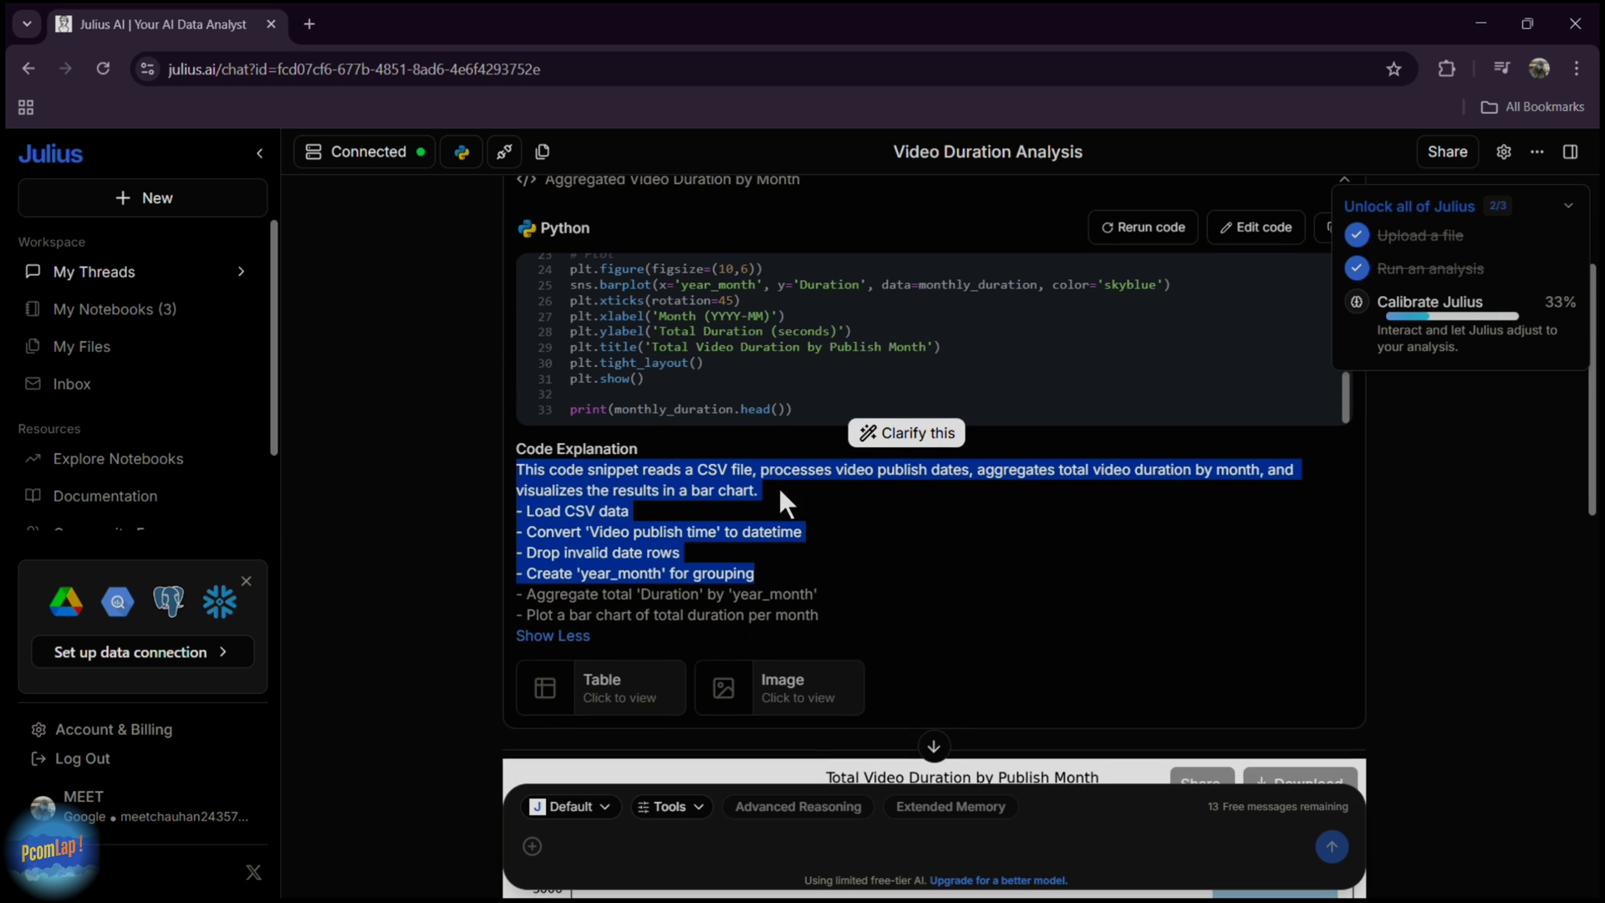
scroll(836, 435, up, 1)
scroll(1100, 465, up, 1)
scroll(1100, 465, up, 1)
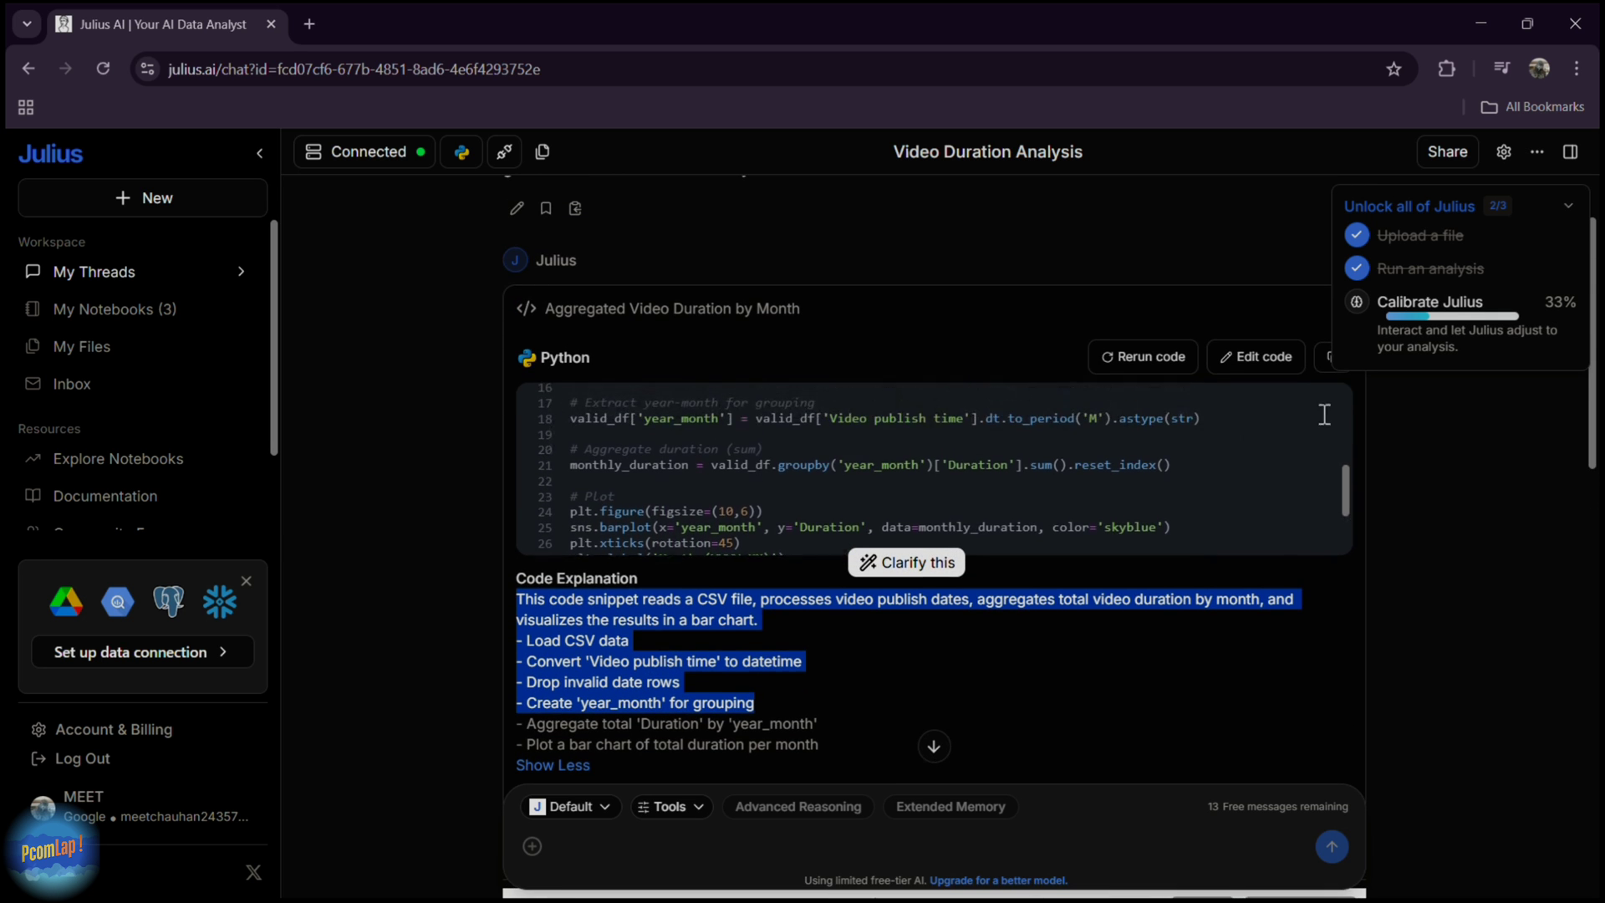
click(1574, 209)
scroll(1337, 393, down, 1)
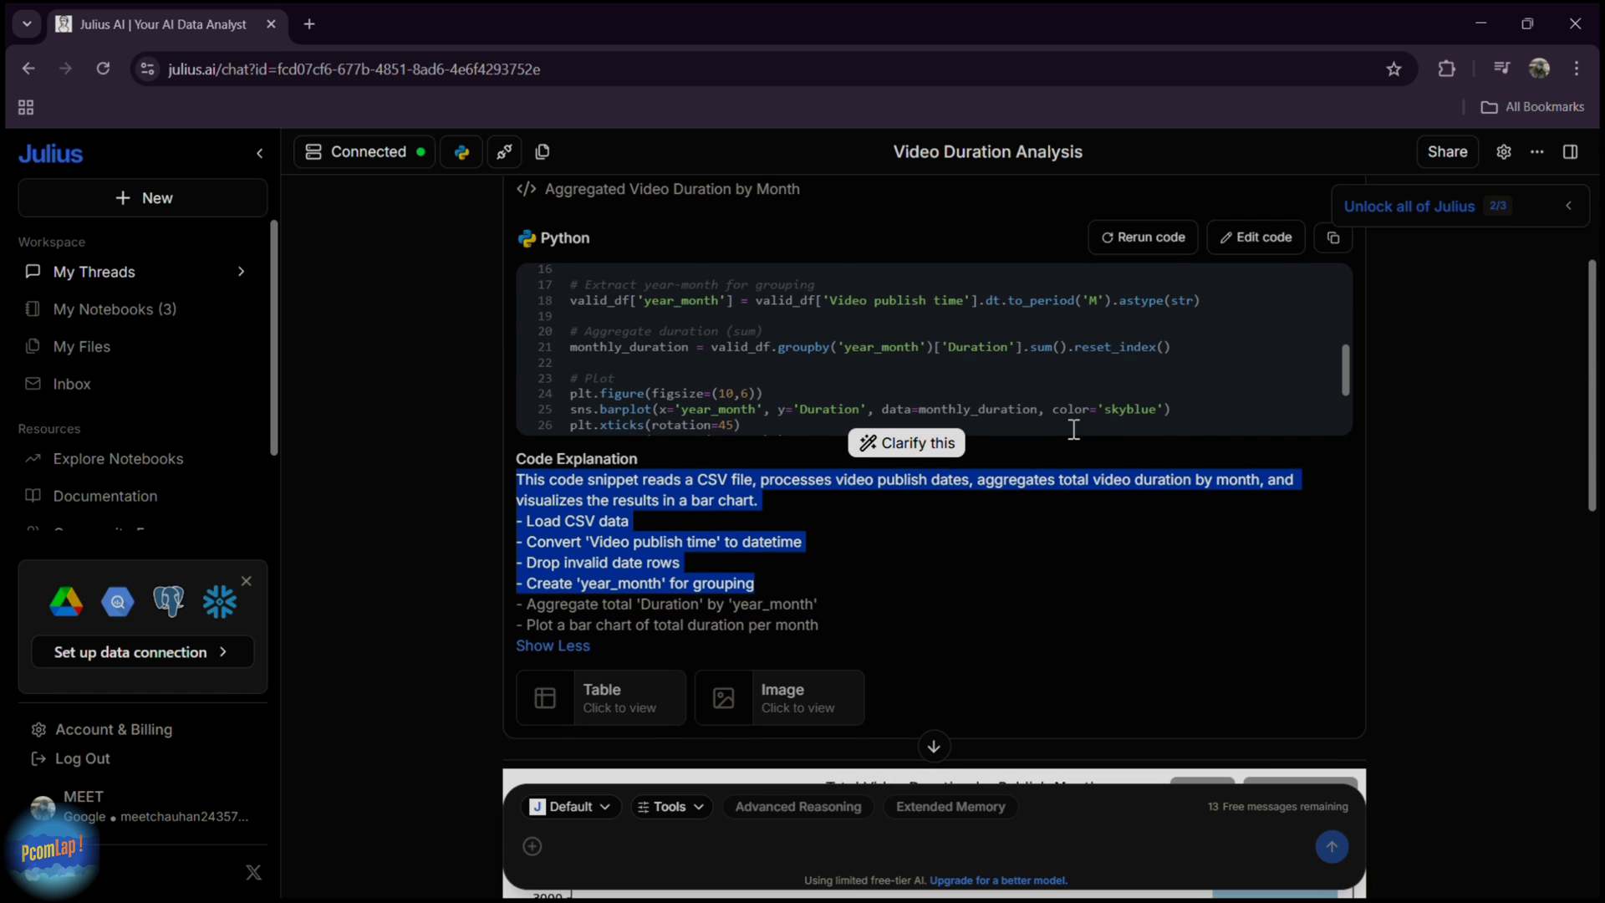
scroll(946, 459, down, 2)
scroll(835, 510, down, 2)
Open the duration bar chart full size and download it as chart.png to drive D.
click(746, 541)
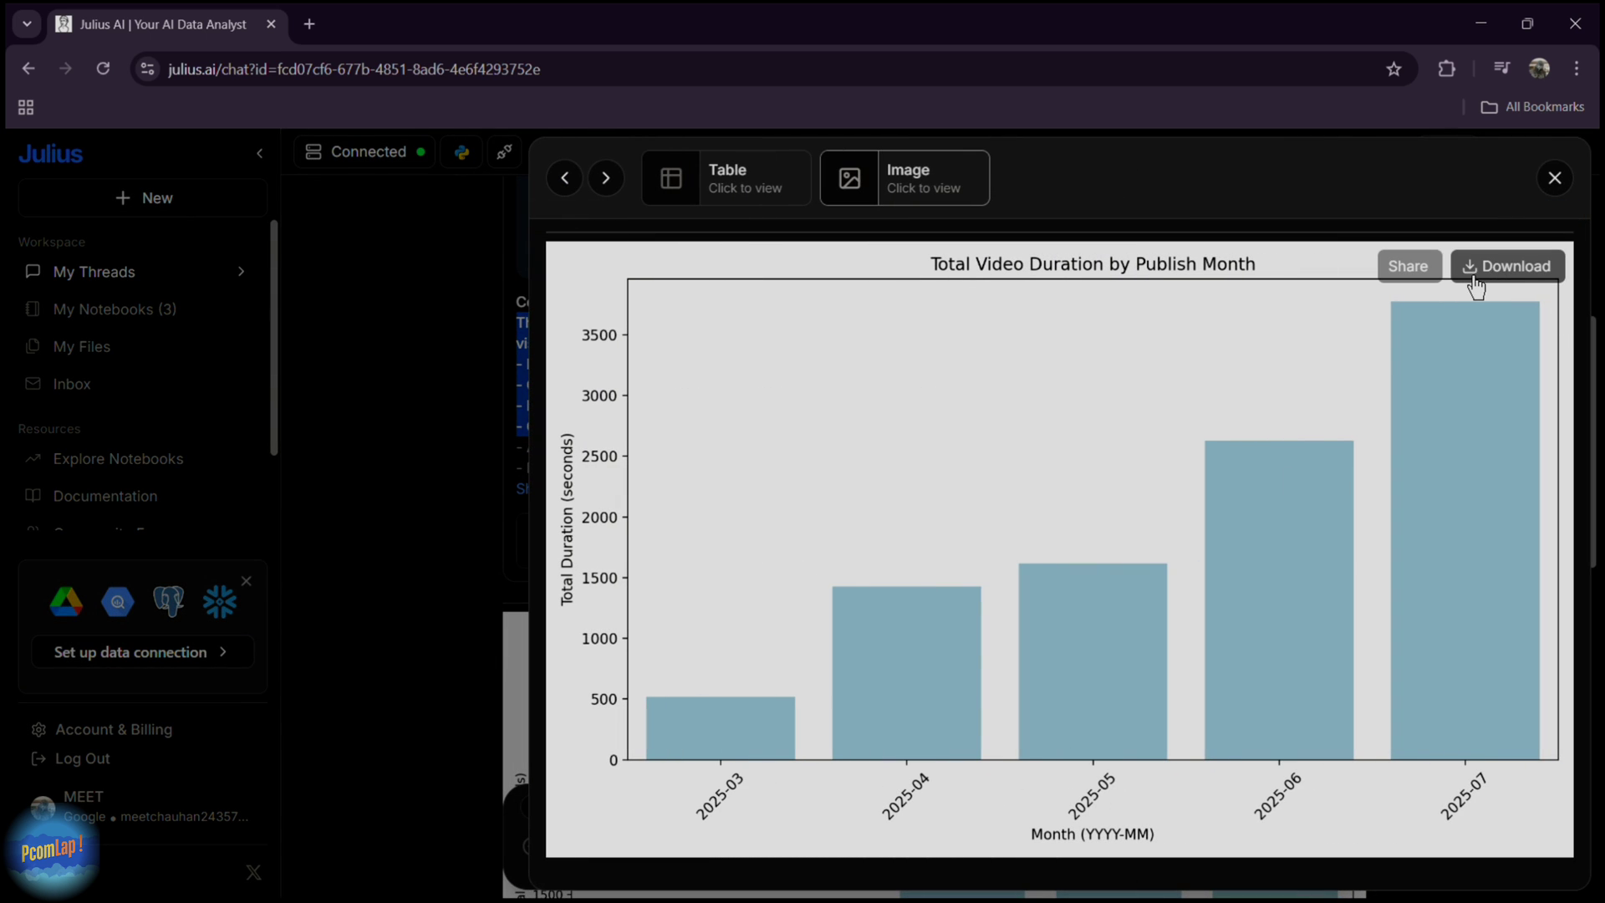
click(1443, 283)
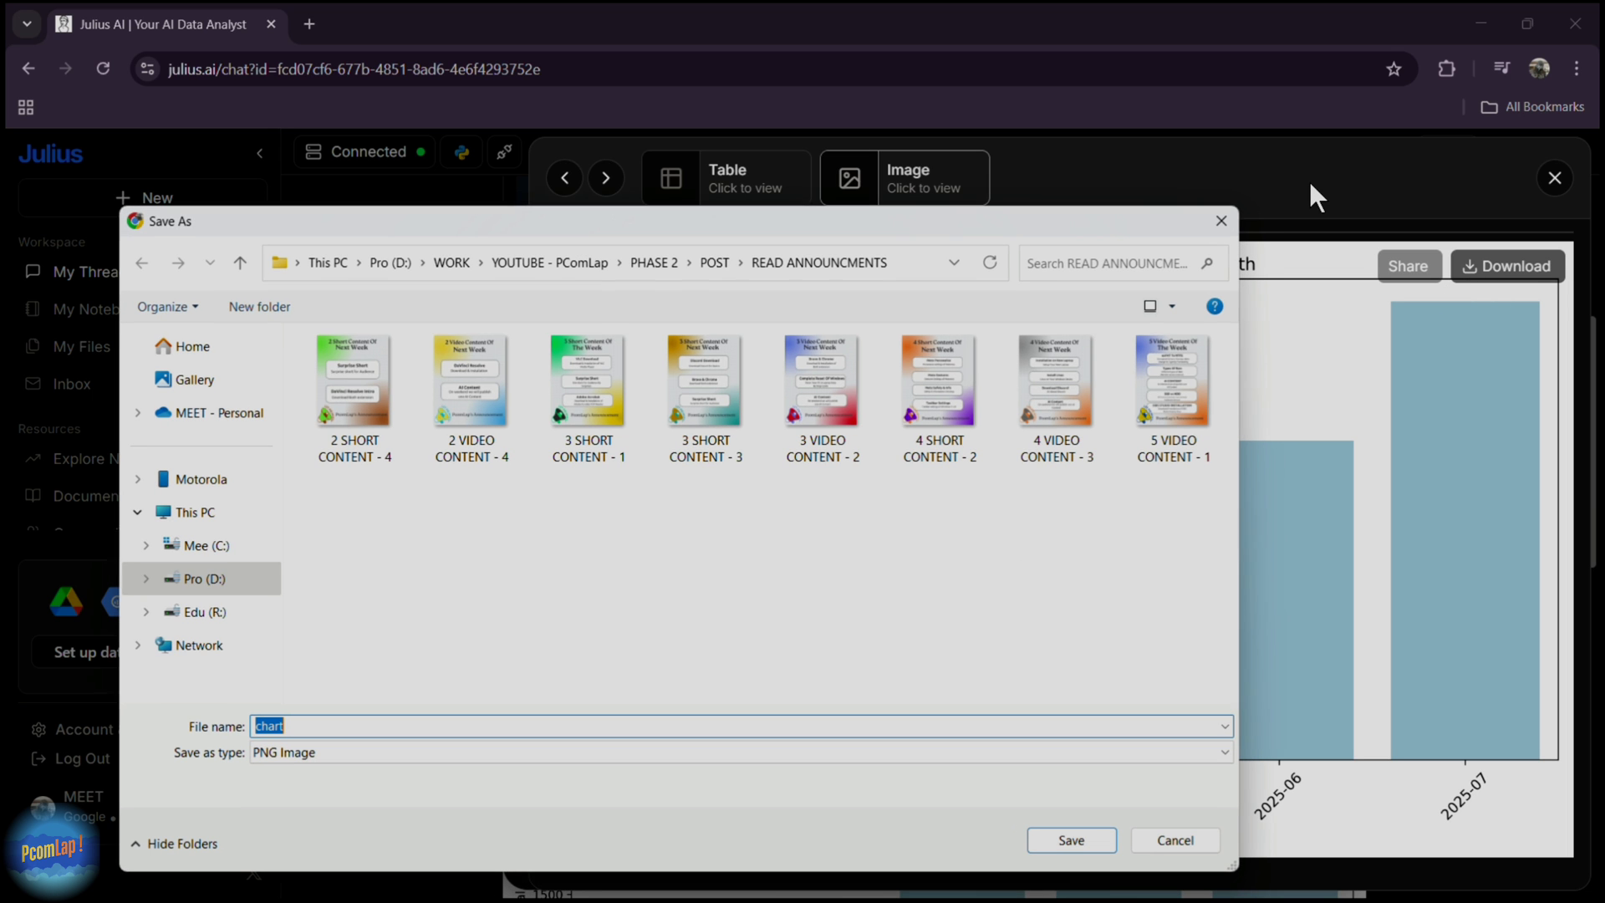
click(192, 585)
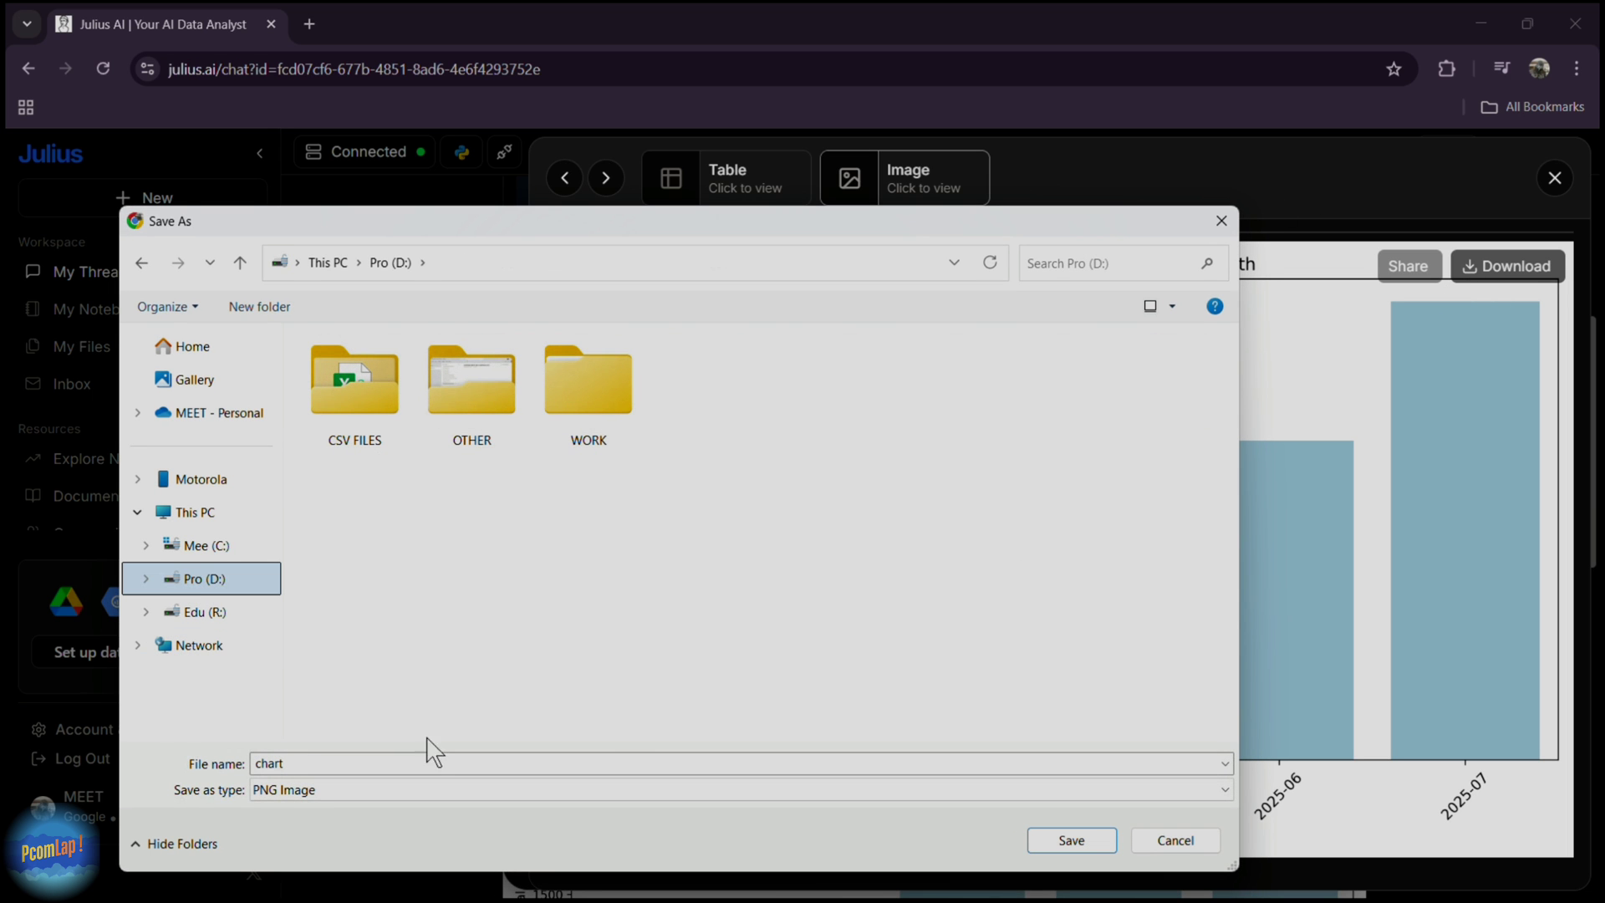
click(1079, 845)
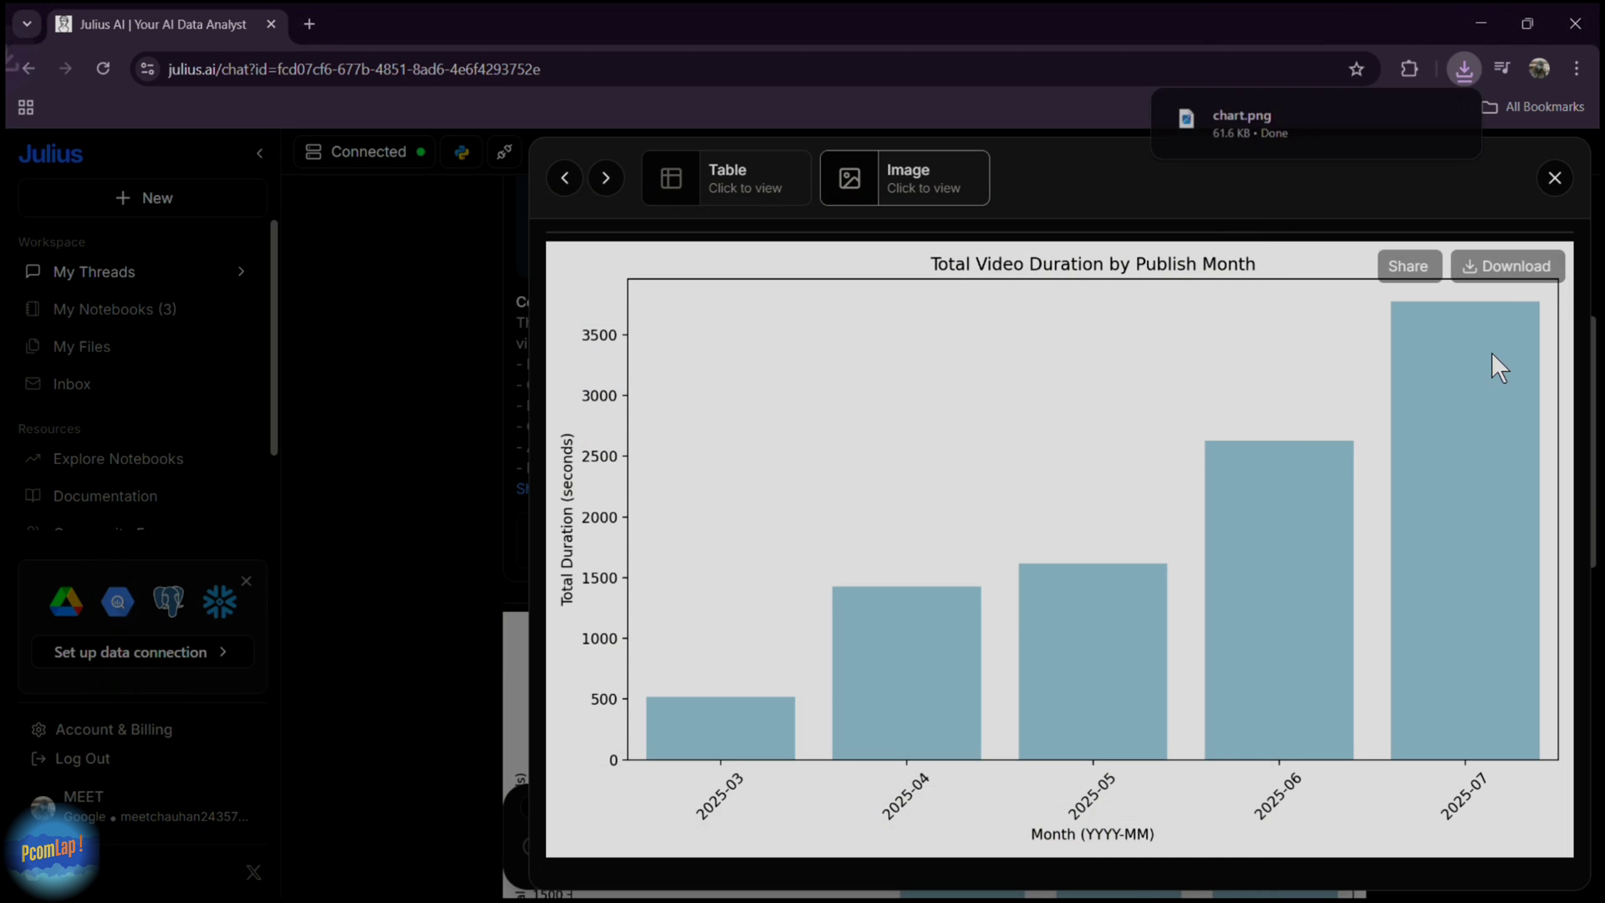
Export the monthly duration table as .xlsx to Pro (D:) and close the viewer.
click(724, 201)
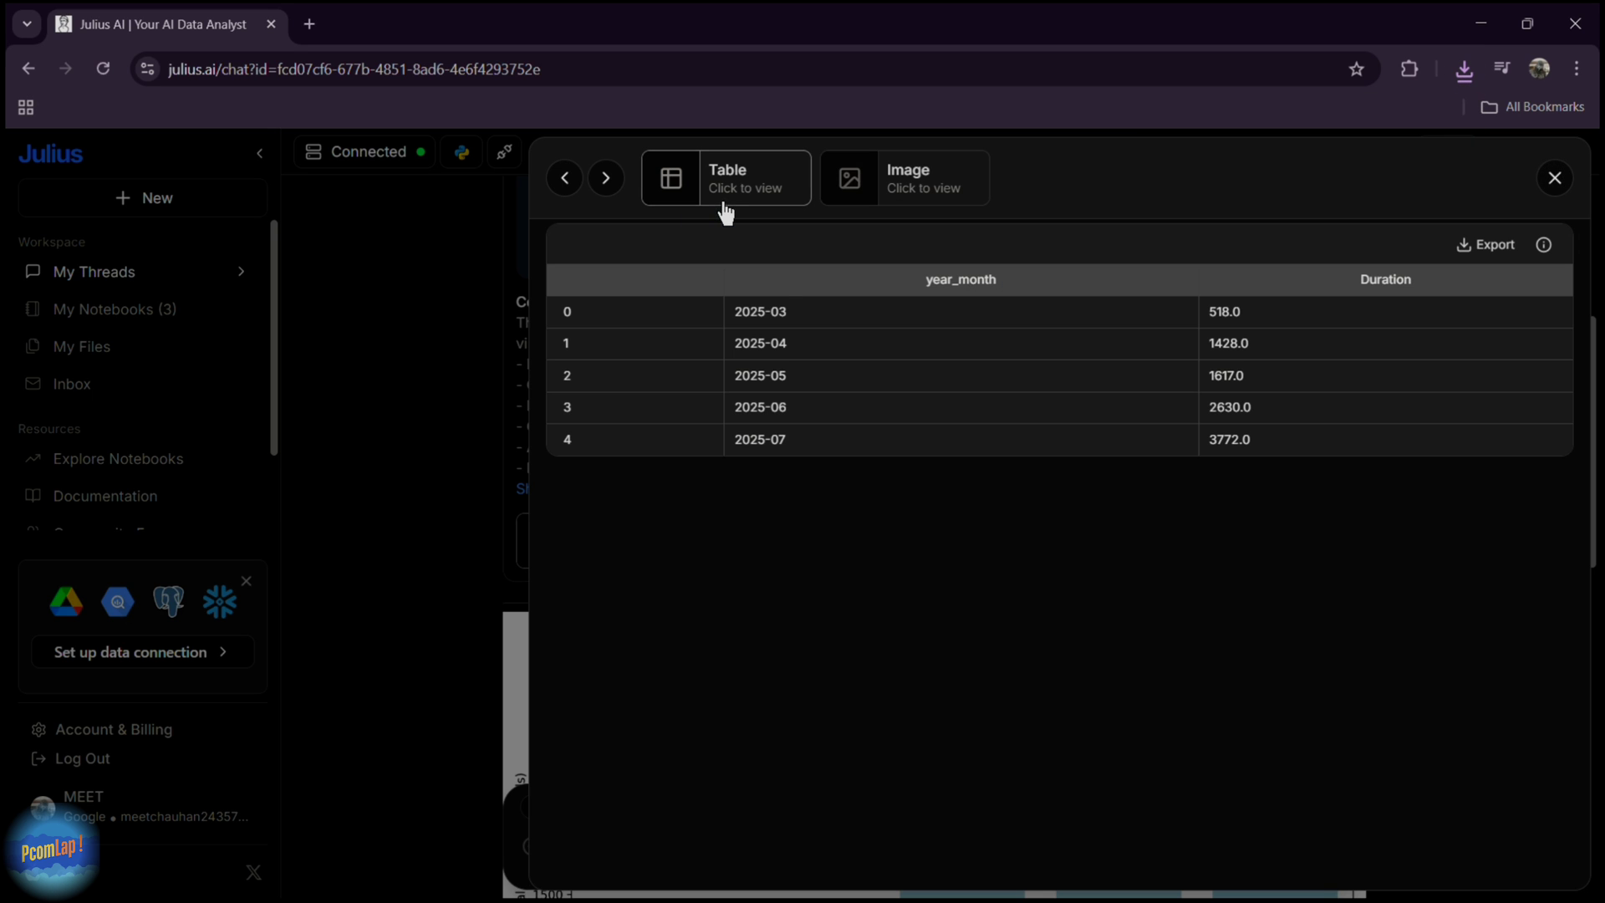
click(1465, 244)
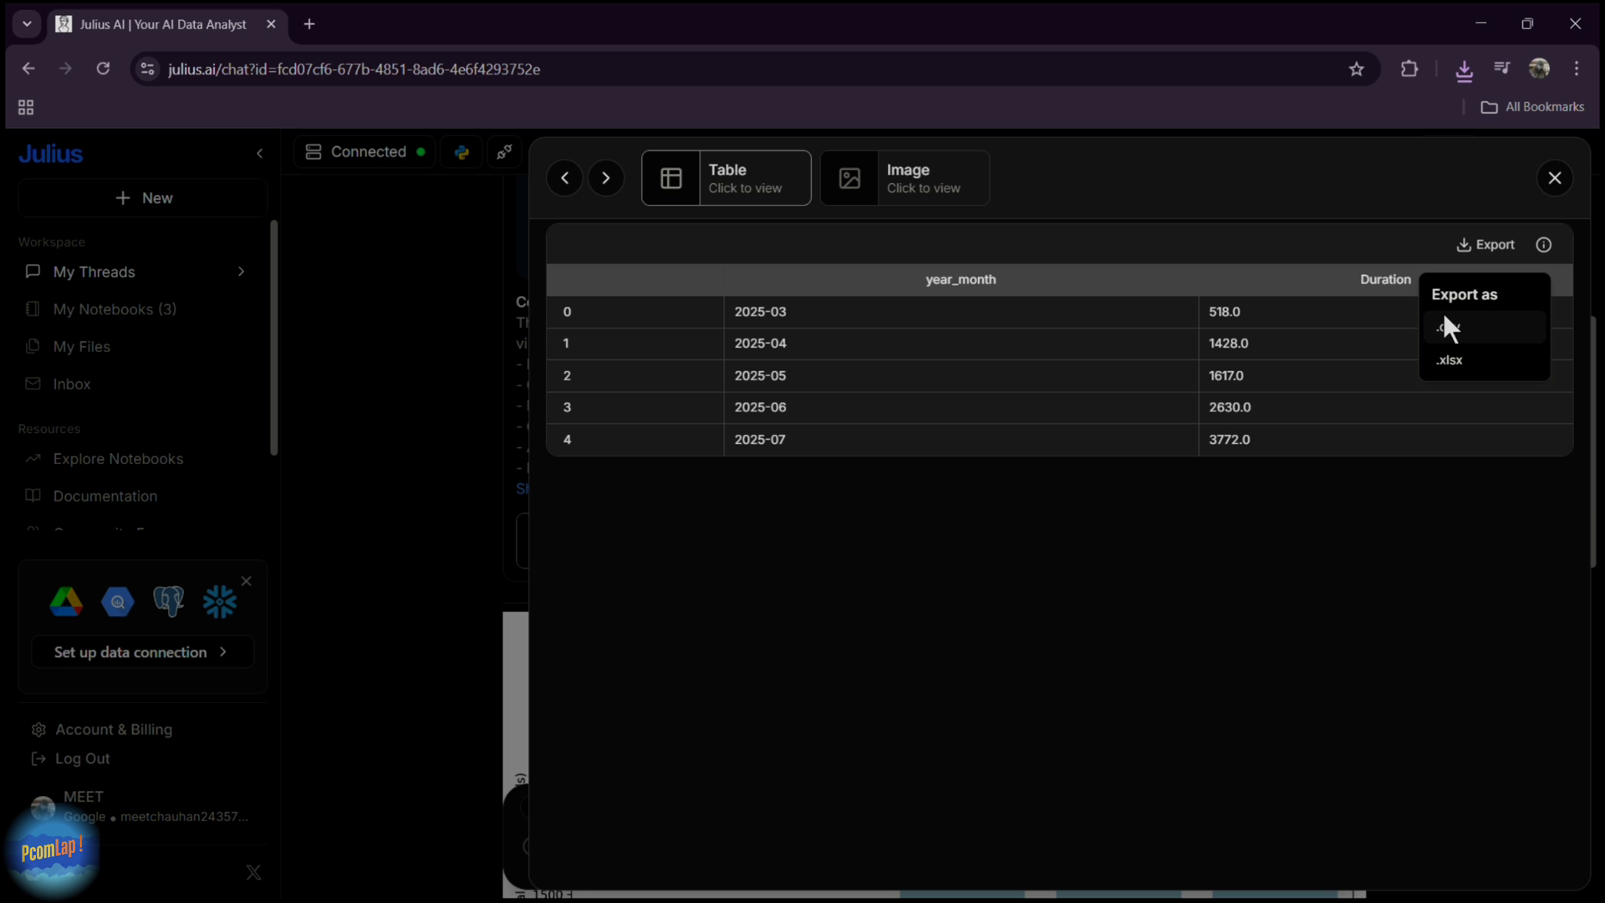
click(1462, 362)
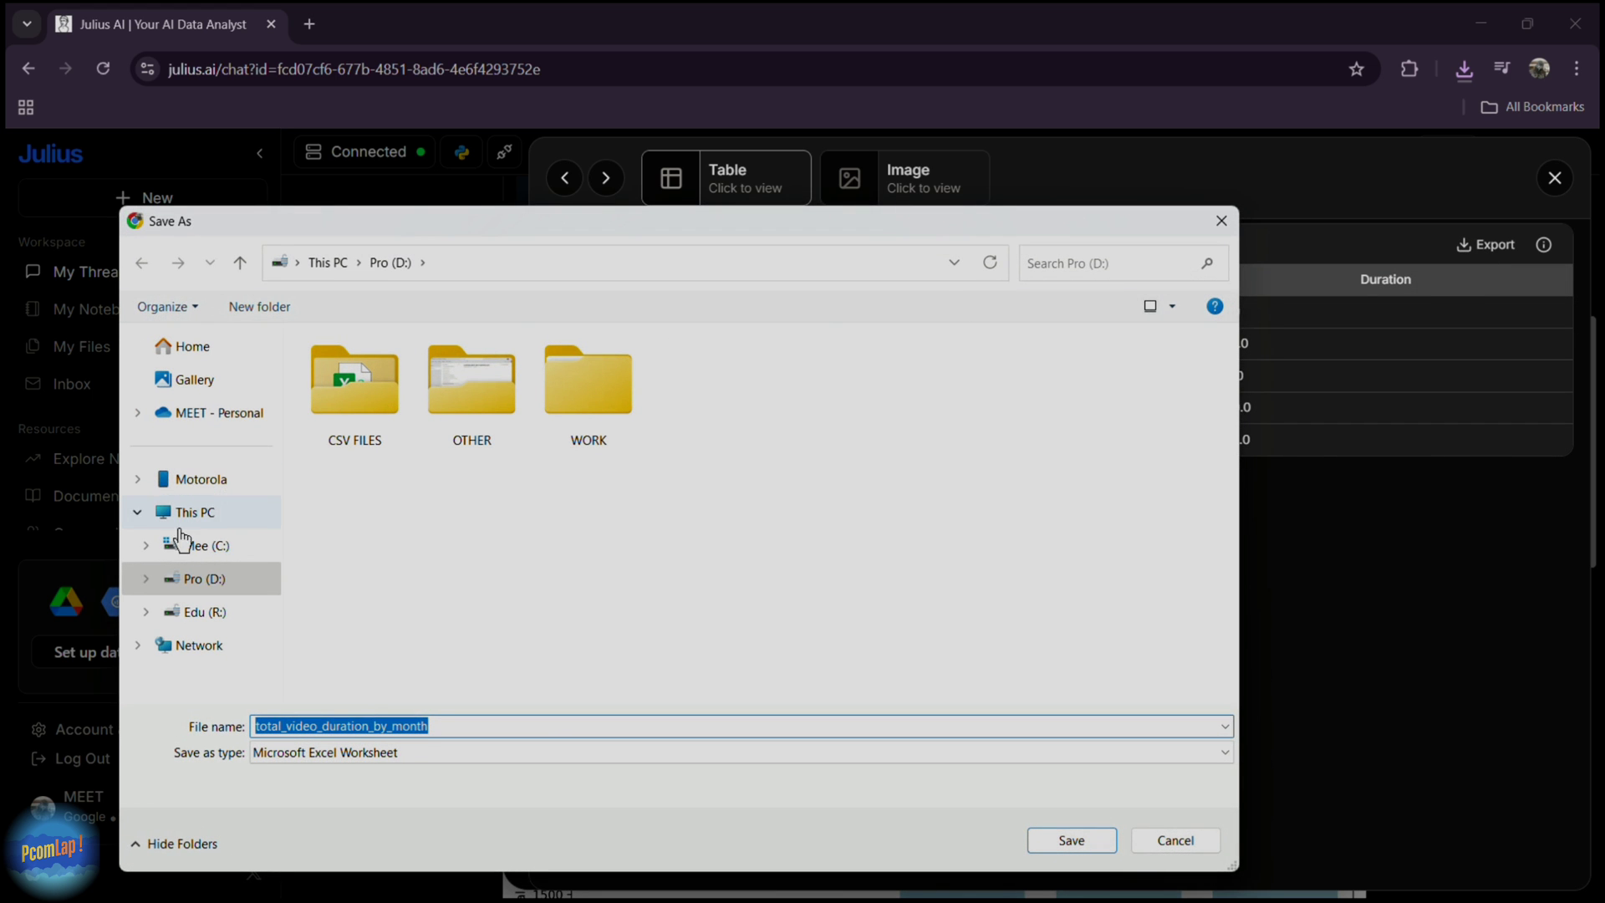
click(219, 578)
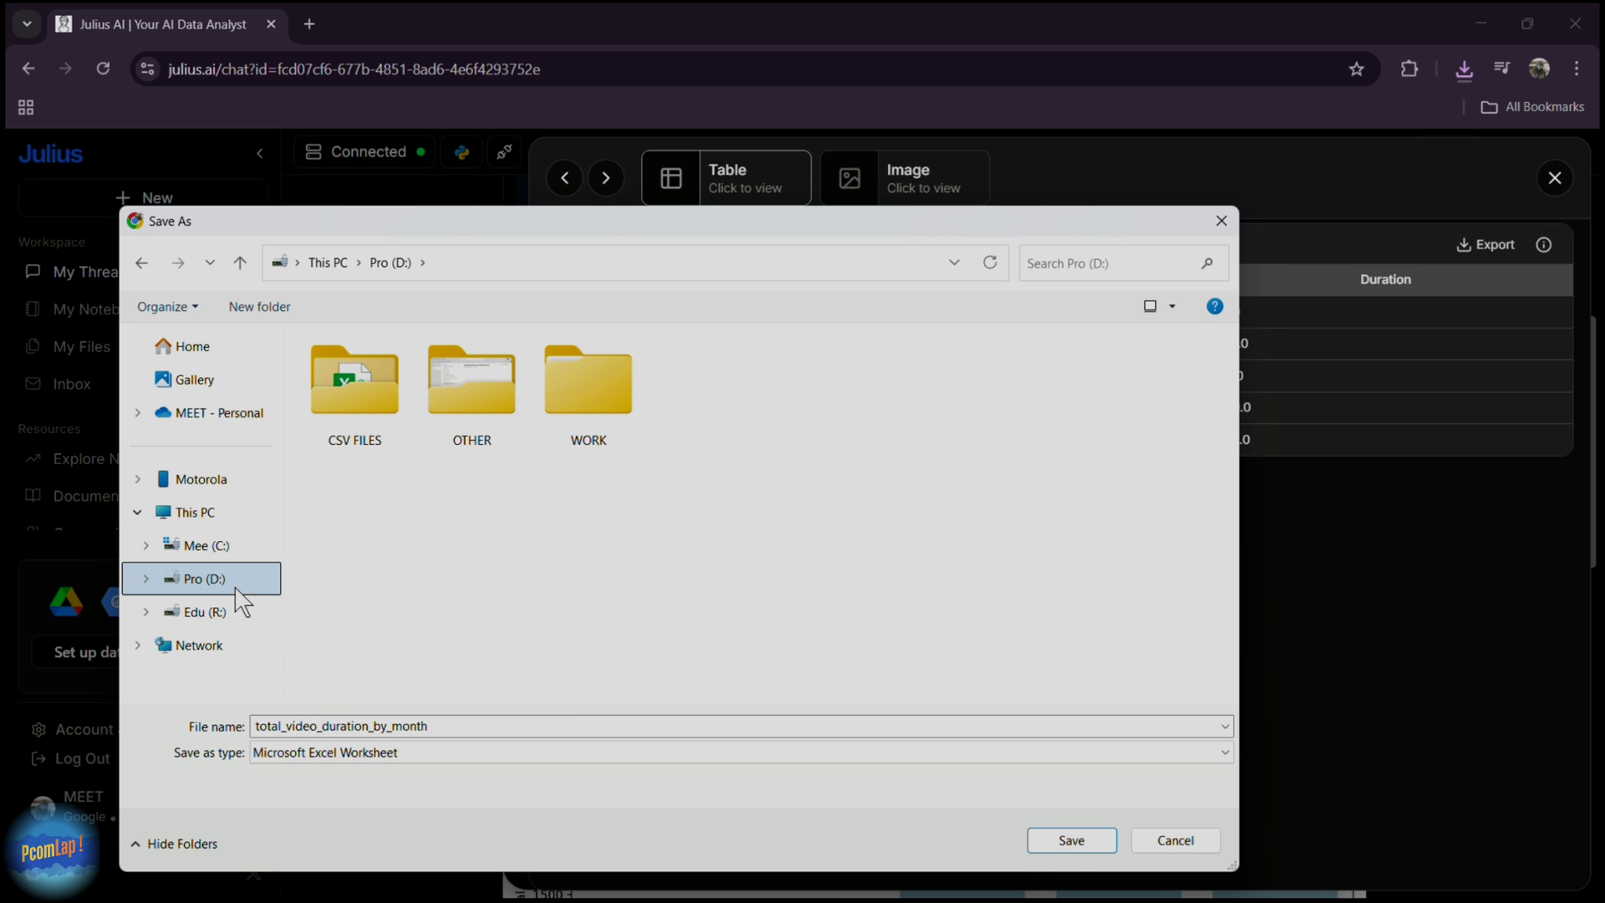
click(1071, 841)
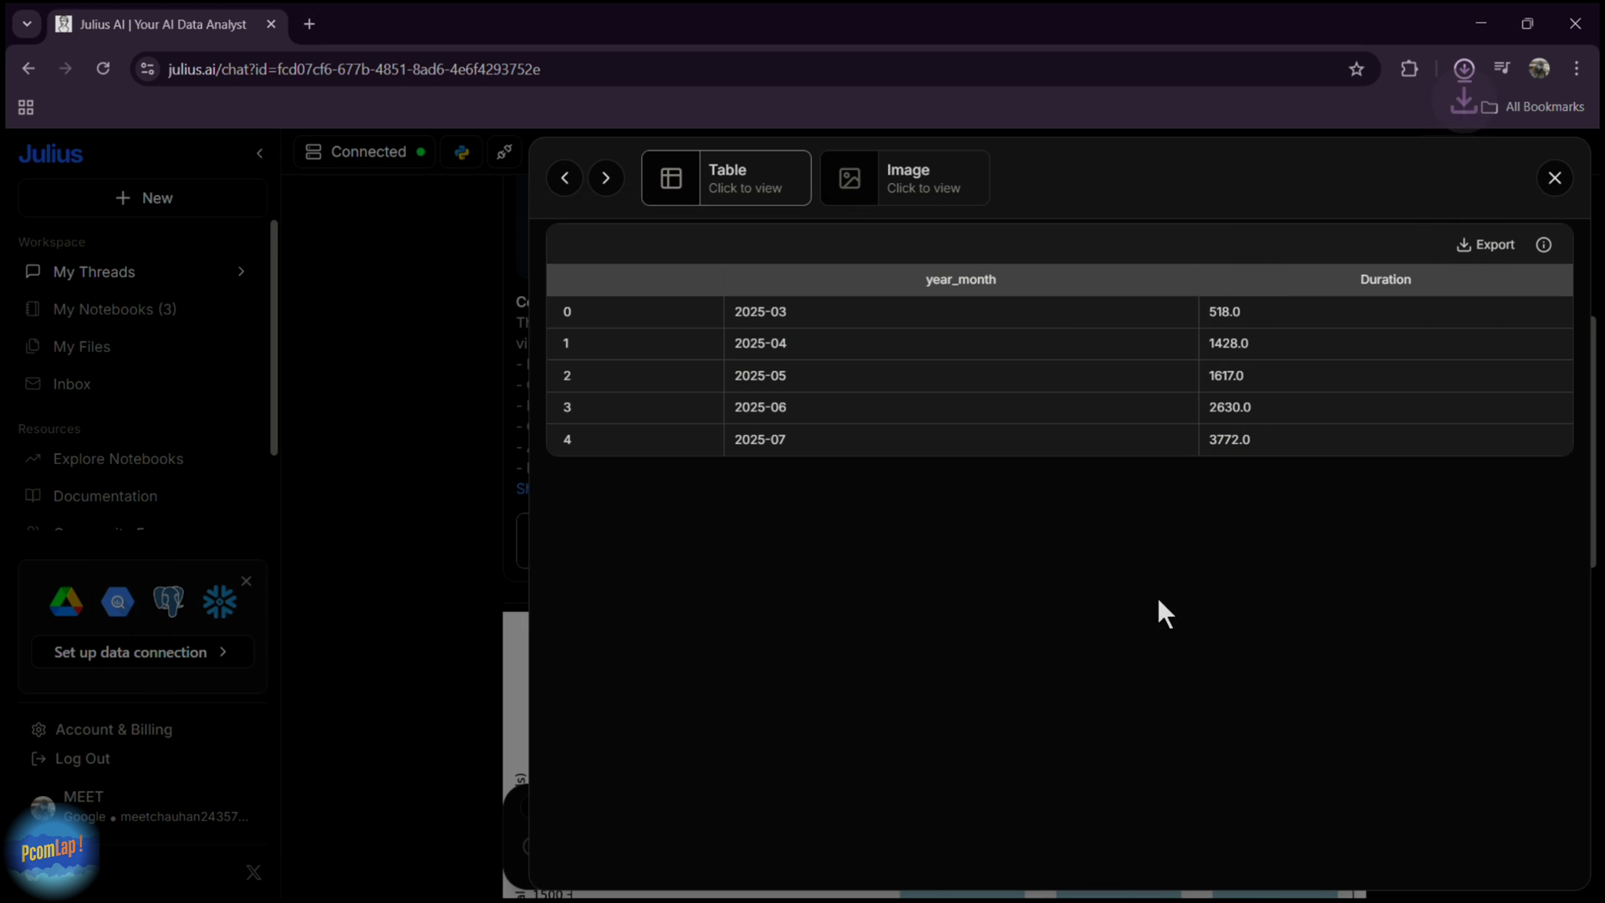
click(1555, 177)
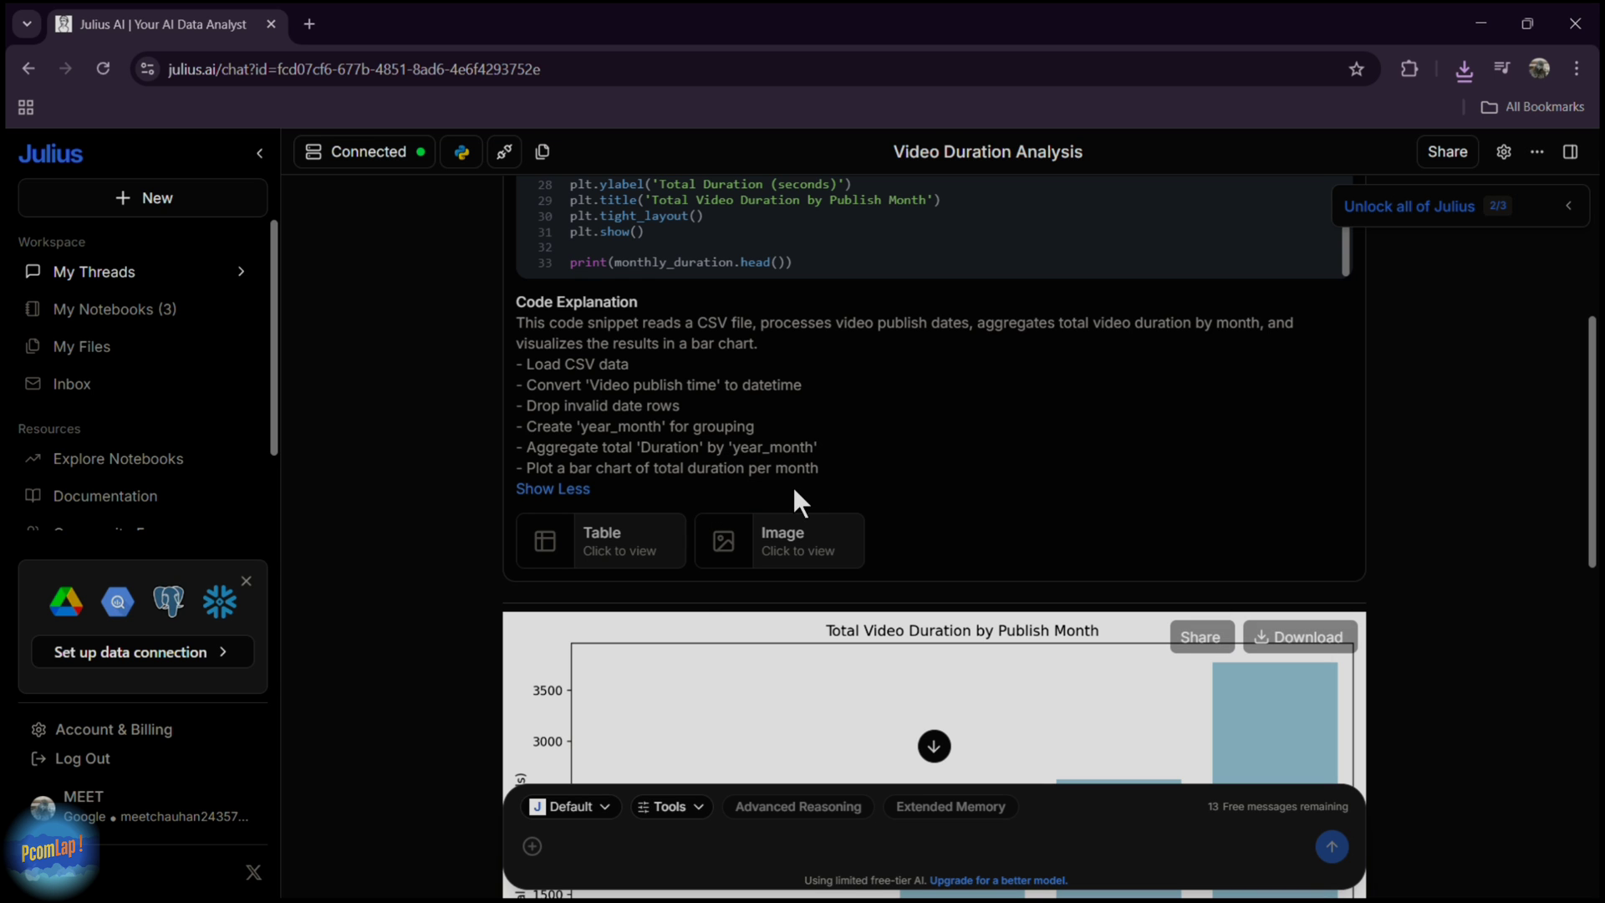
Send the prompt 'show me new trends' to Julius.
scroll(685, 585, down, 4)
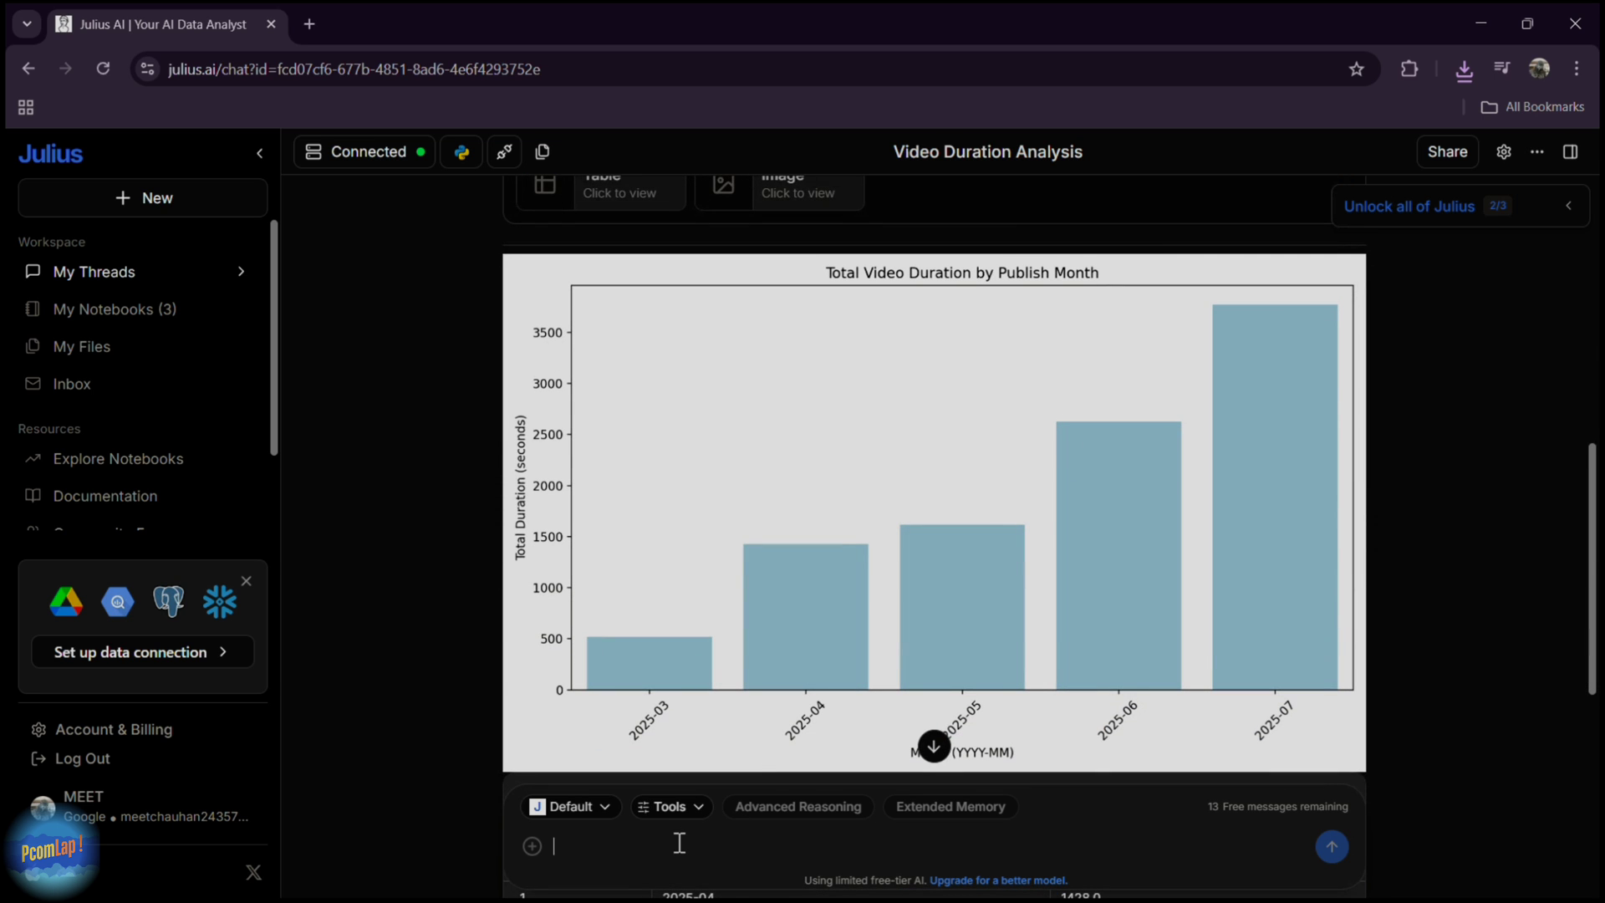
text(d)
key(BackSpace)
key(BackSpace)
text(show me new tren)
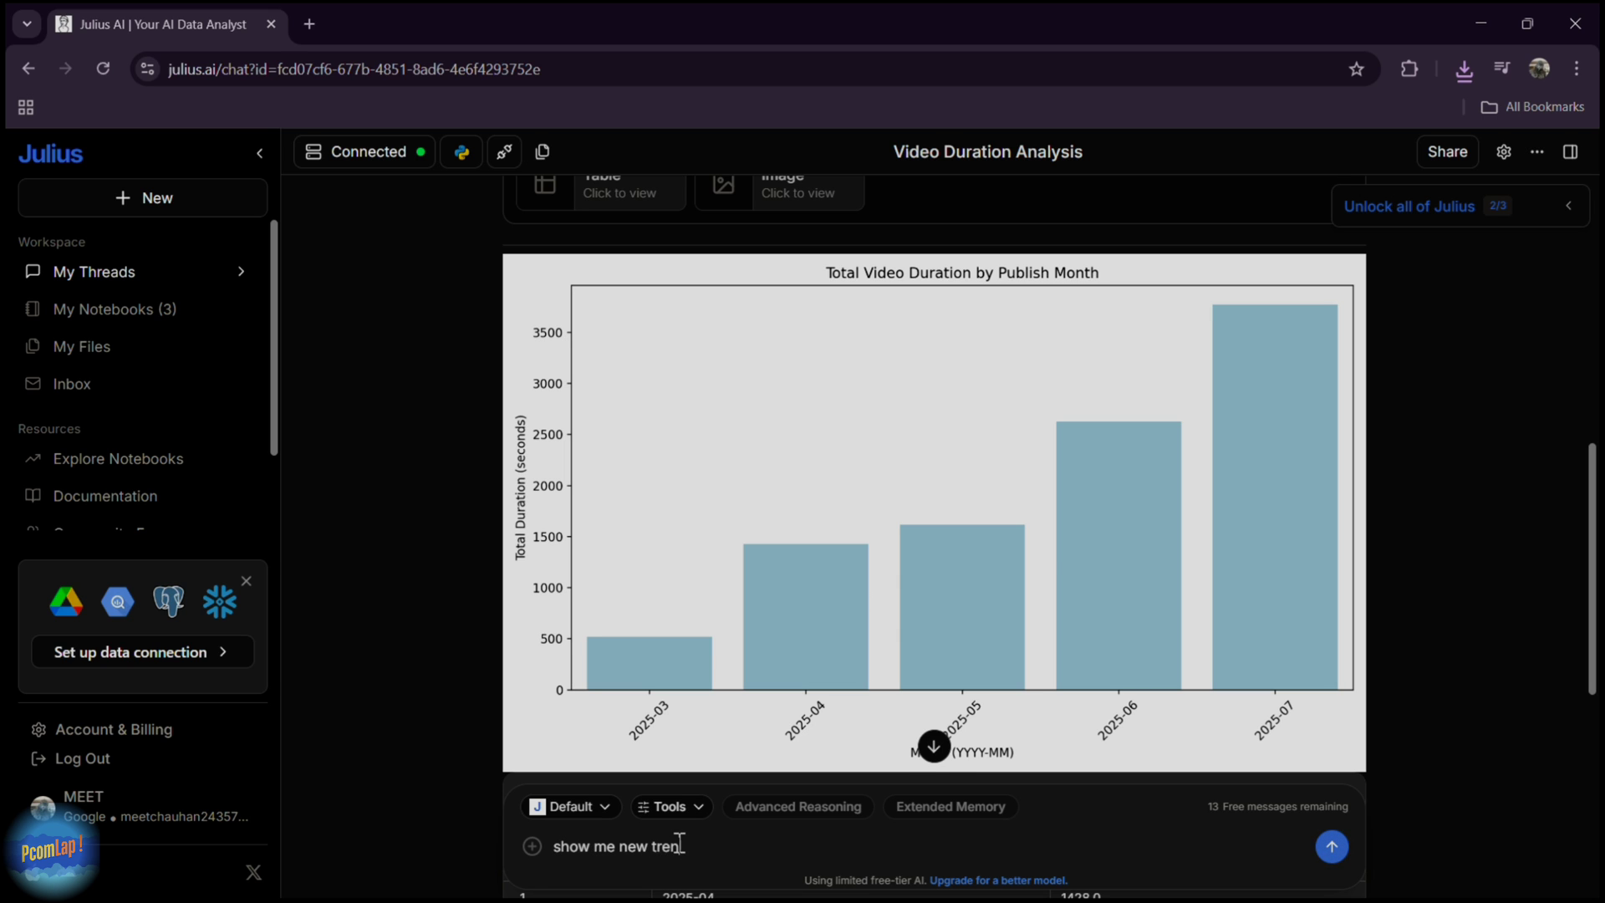
key(Return)
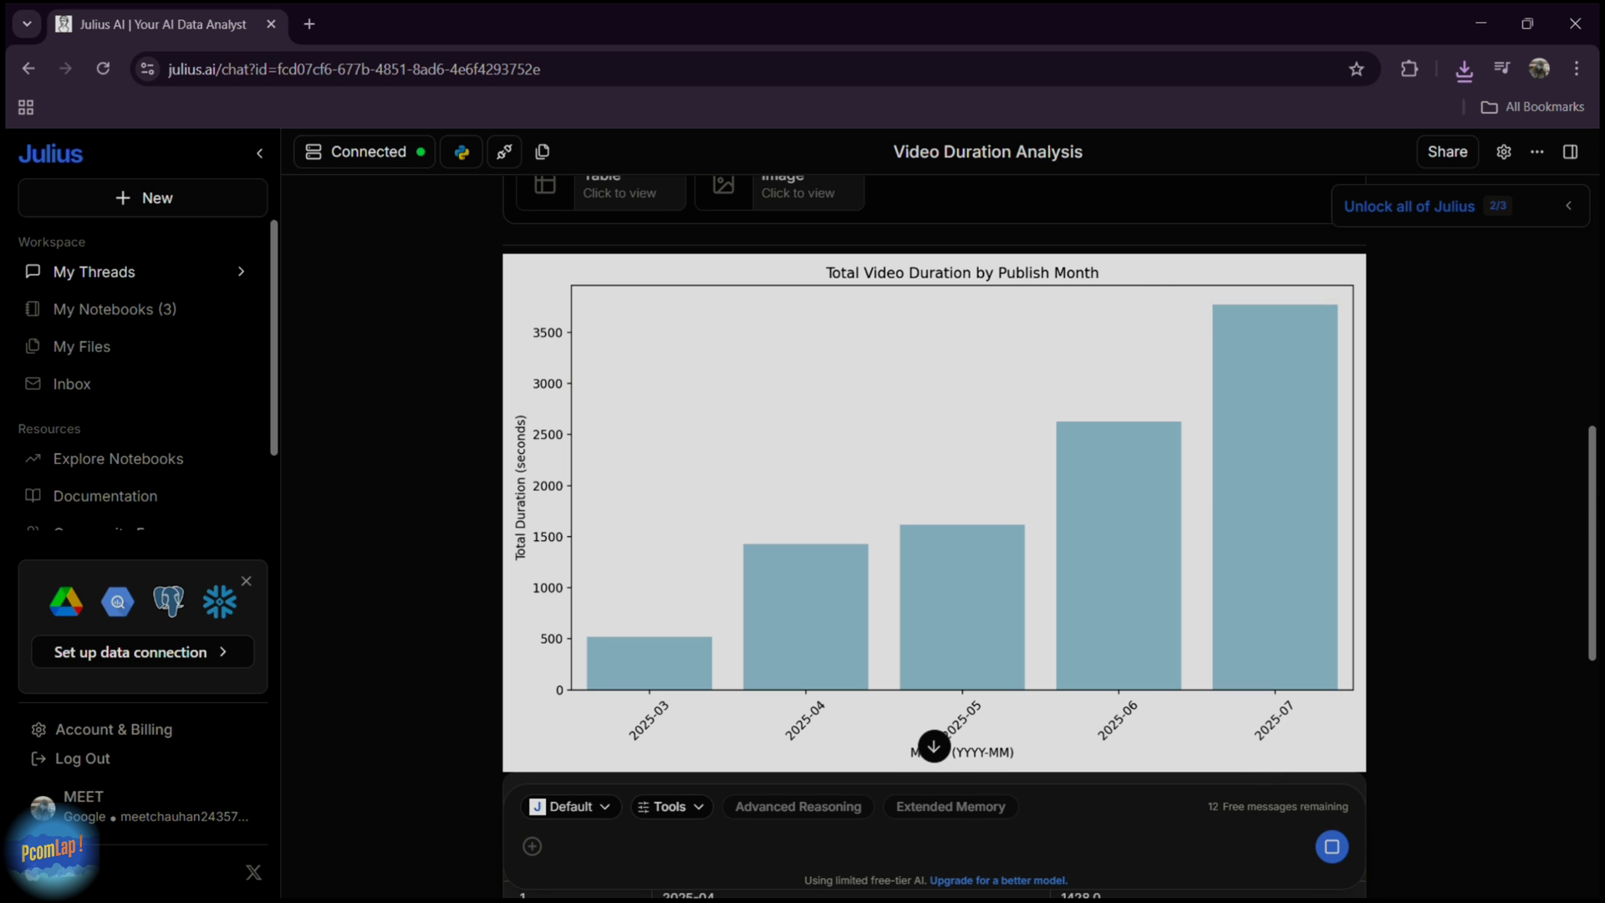
drag(1594, 512, 1594, 844)
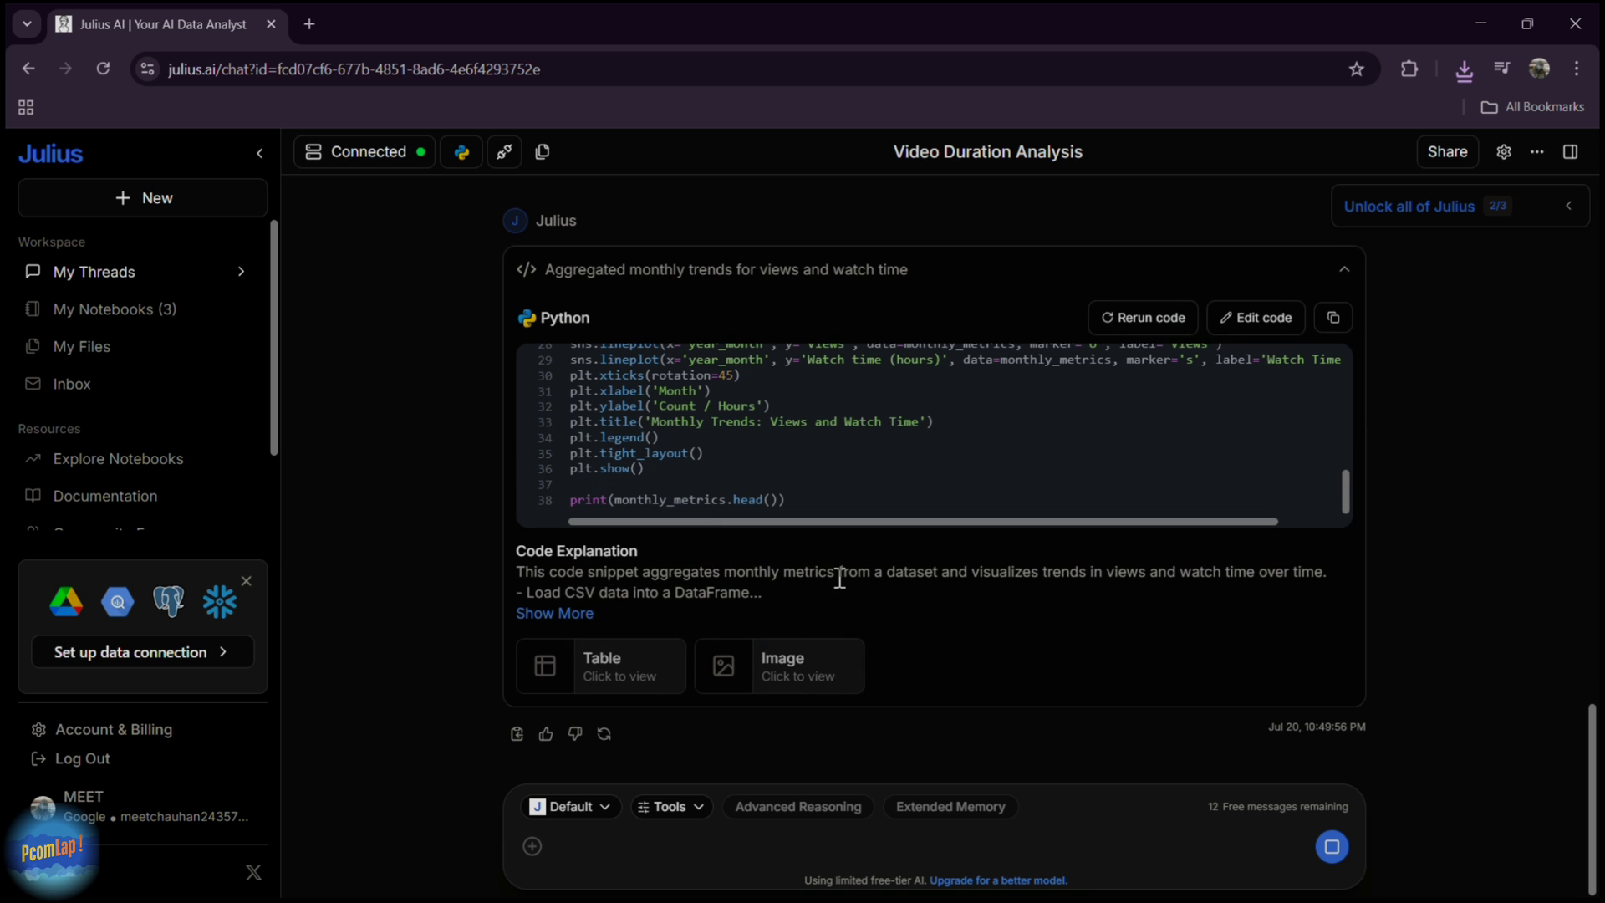
View the Monthly Trends: Views and Watch Time chart enlarged, then close it.
click(748, 660)
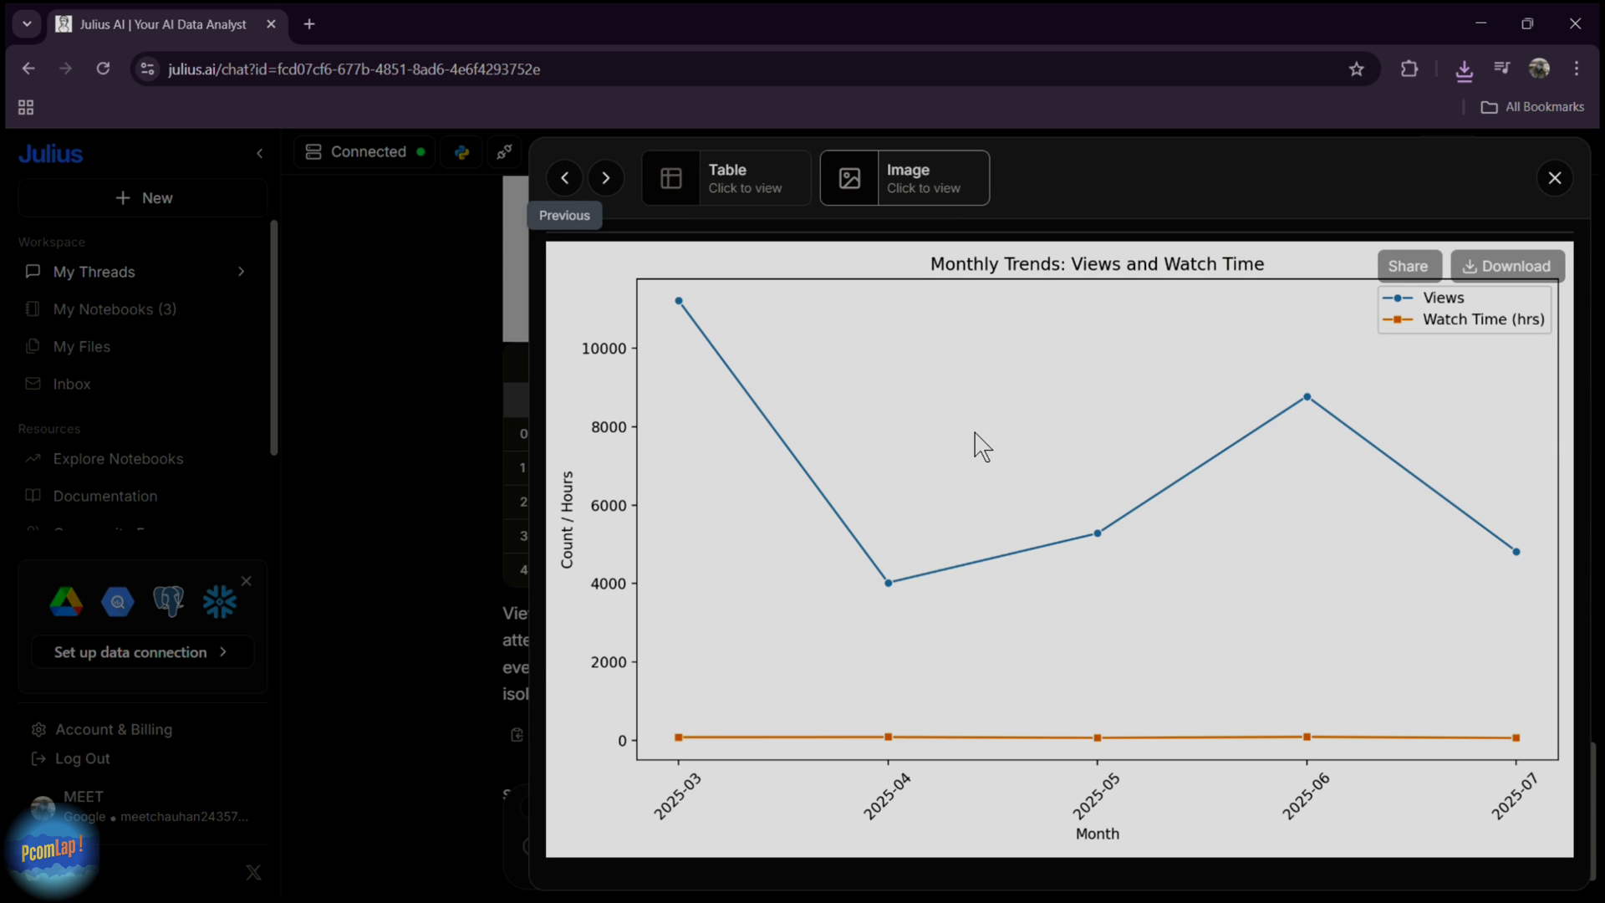
click(1557, 178)
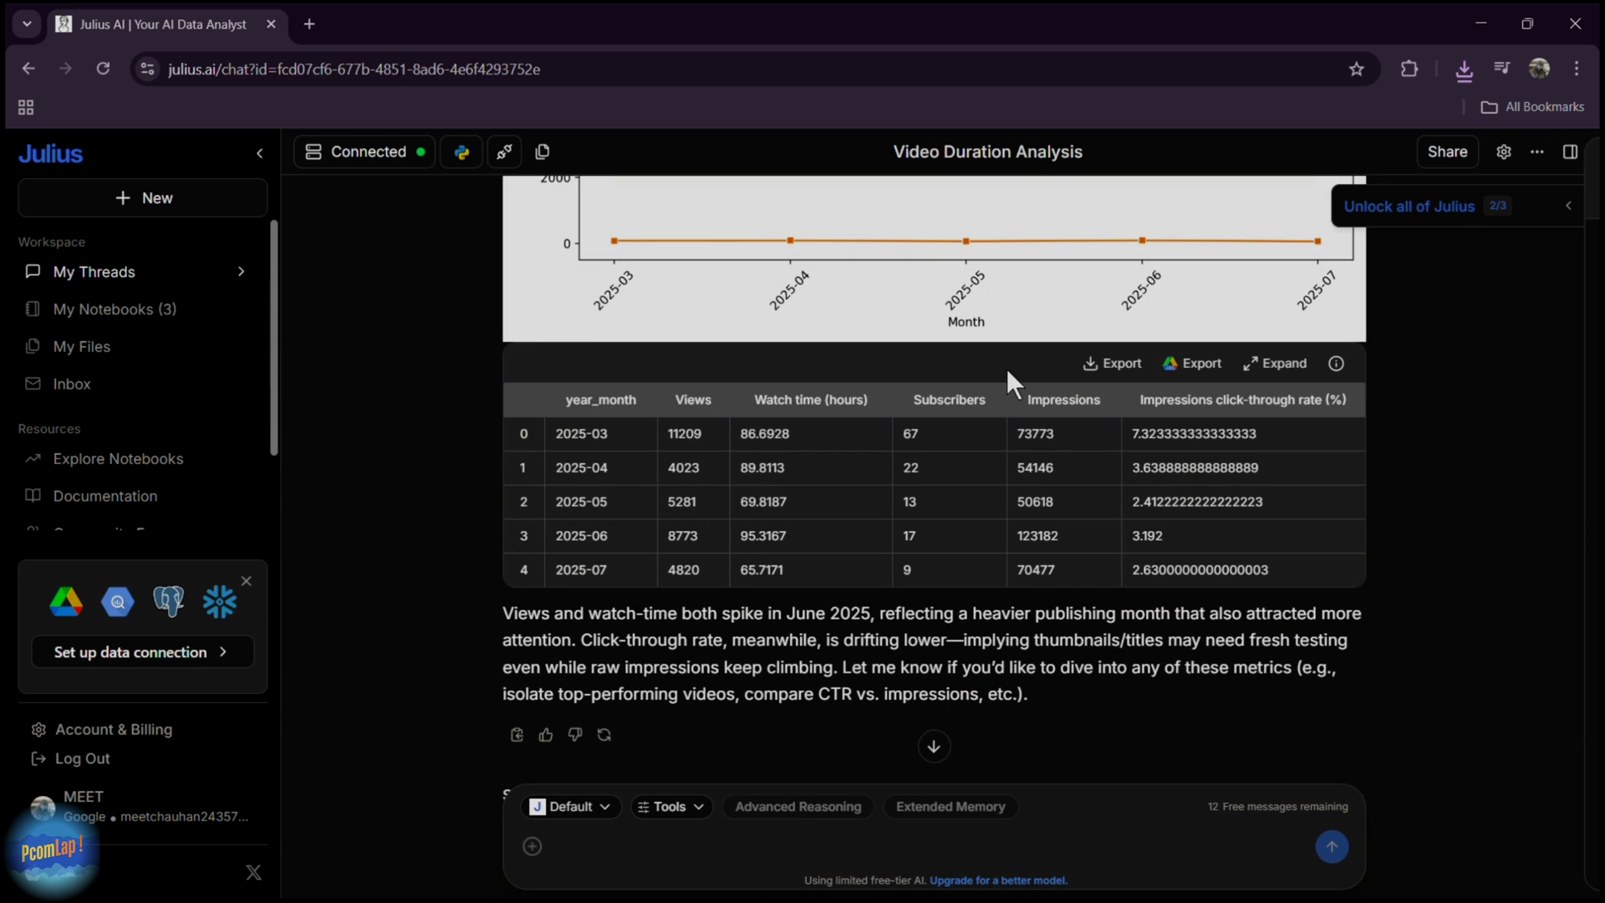
scroll(1006, 368, up, 10)
scroll(792, 588, down, 4)
scroll(806, 566, down, 4)
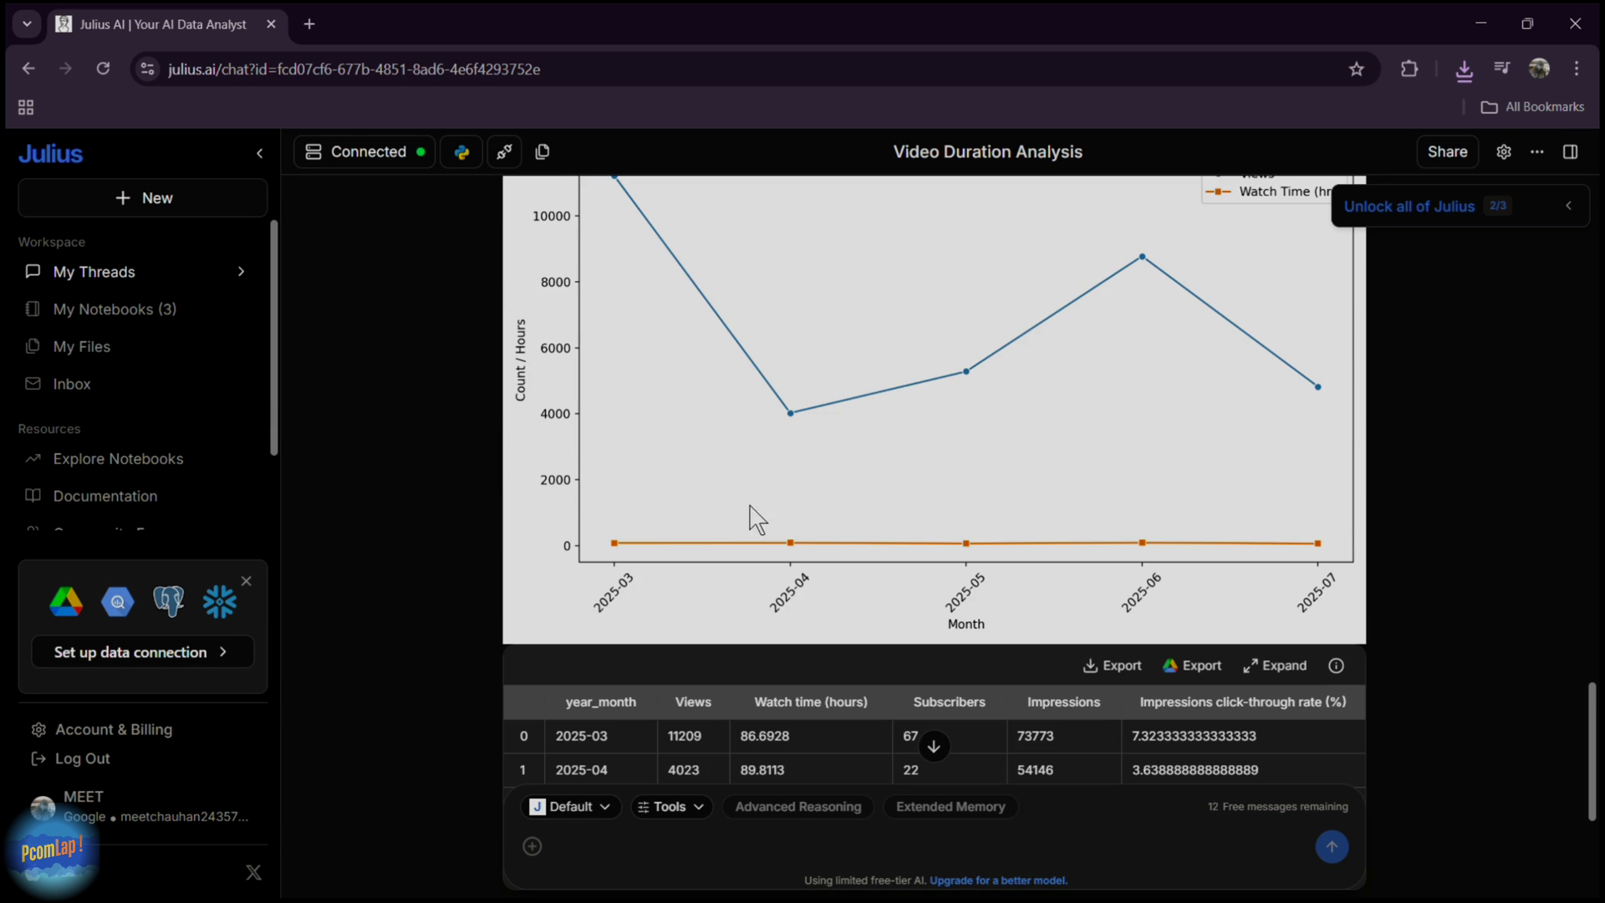
scroll(978, 501, up, 3)
scroll(1085, 452, up, 2)
scroll(1011, 548, up, 4)
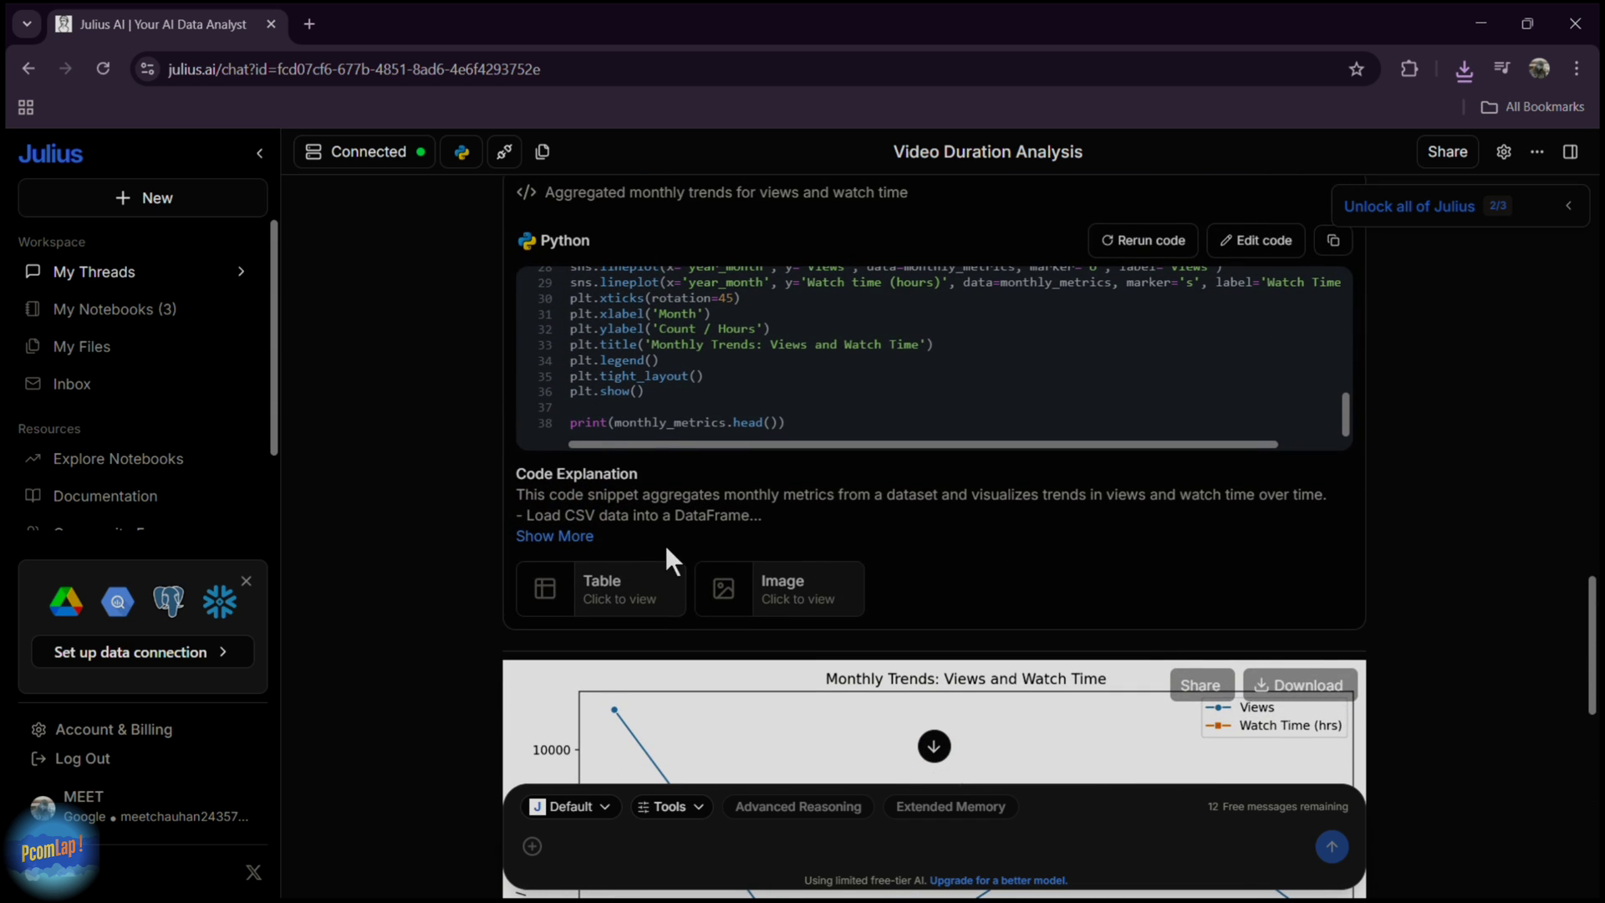
scroll(663, 542, up, 2)
scroll(661, 525, up, 1)
scroll(660, 525, up, 1)
scroll(675, 401, up, 2)
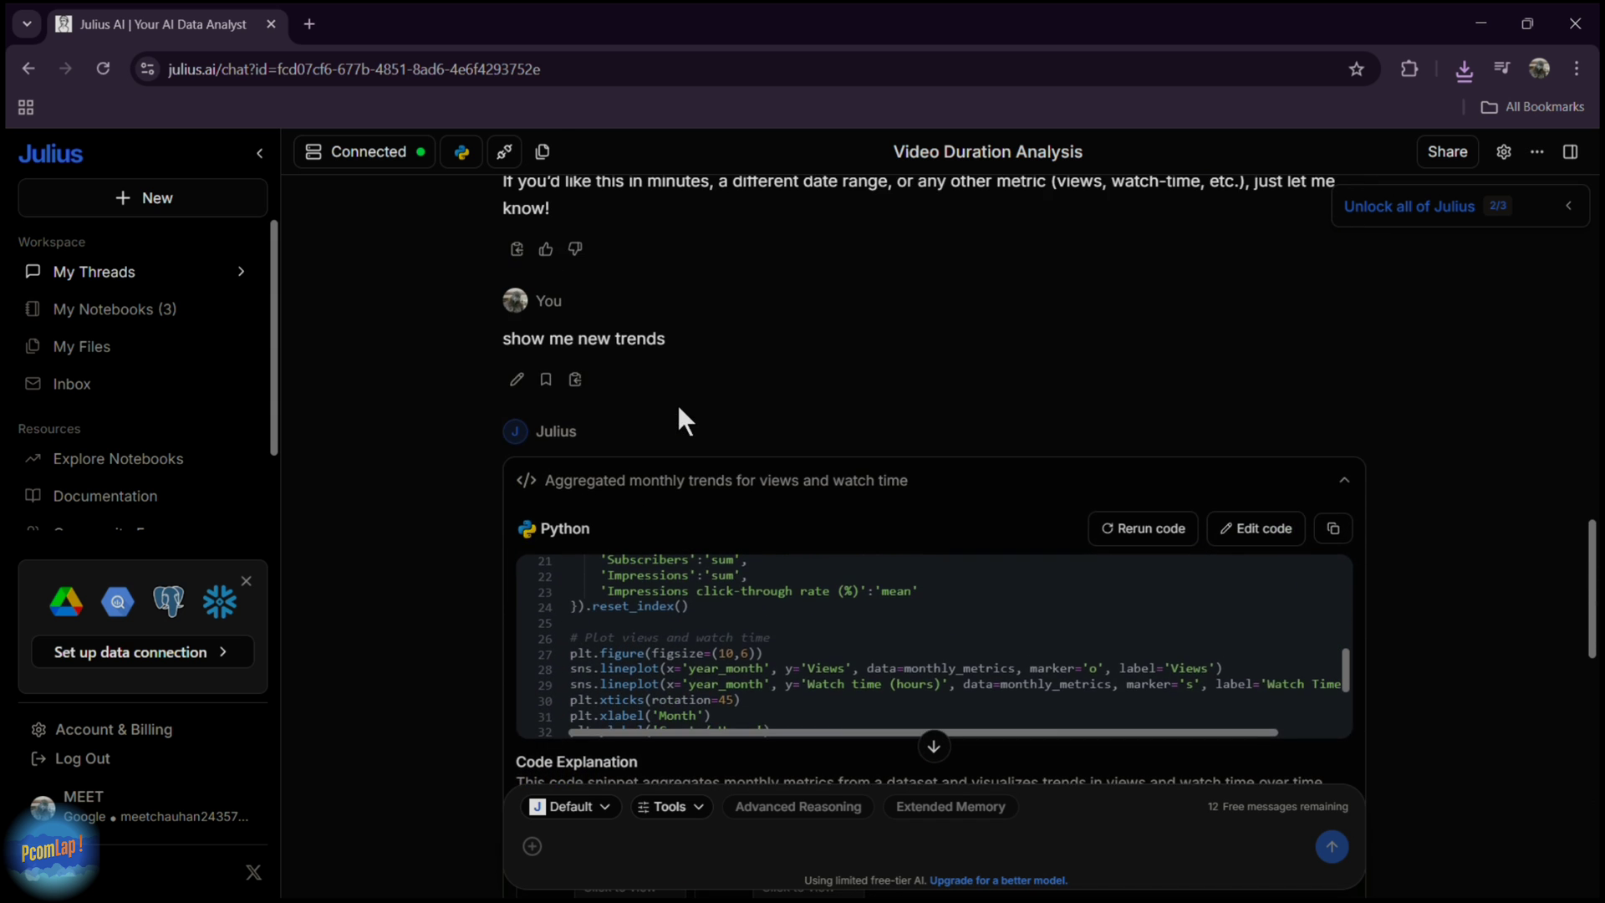
scroll(458, 423, up, 1)
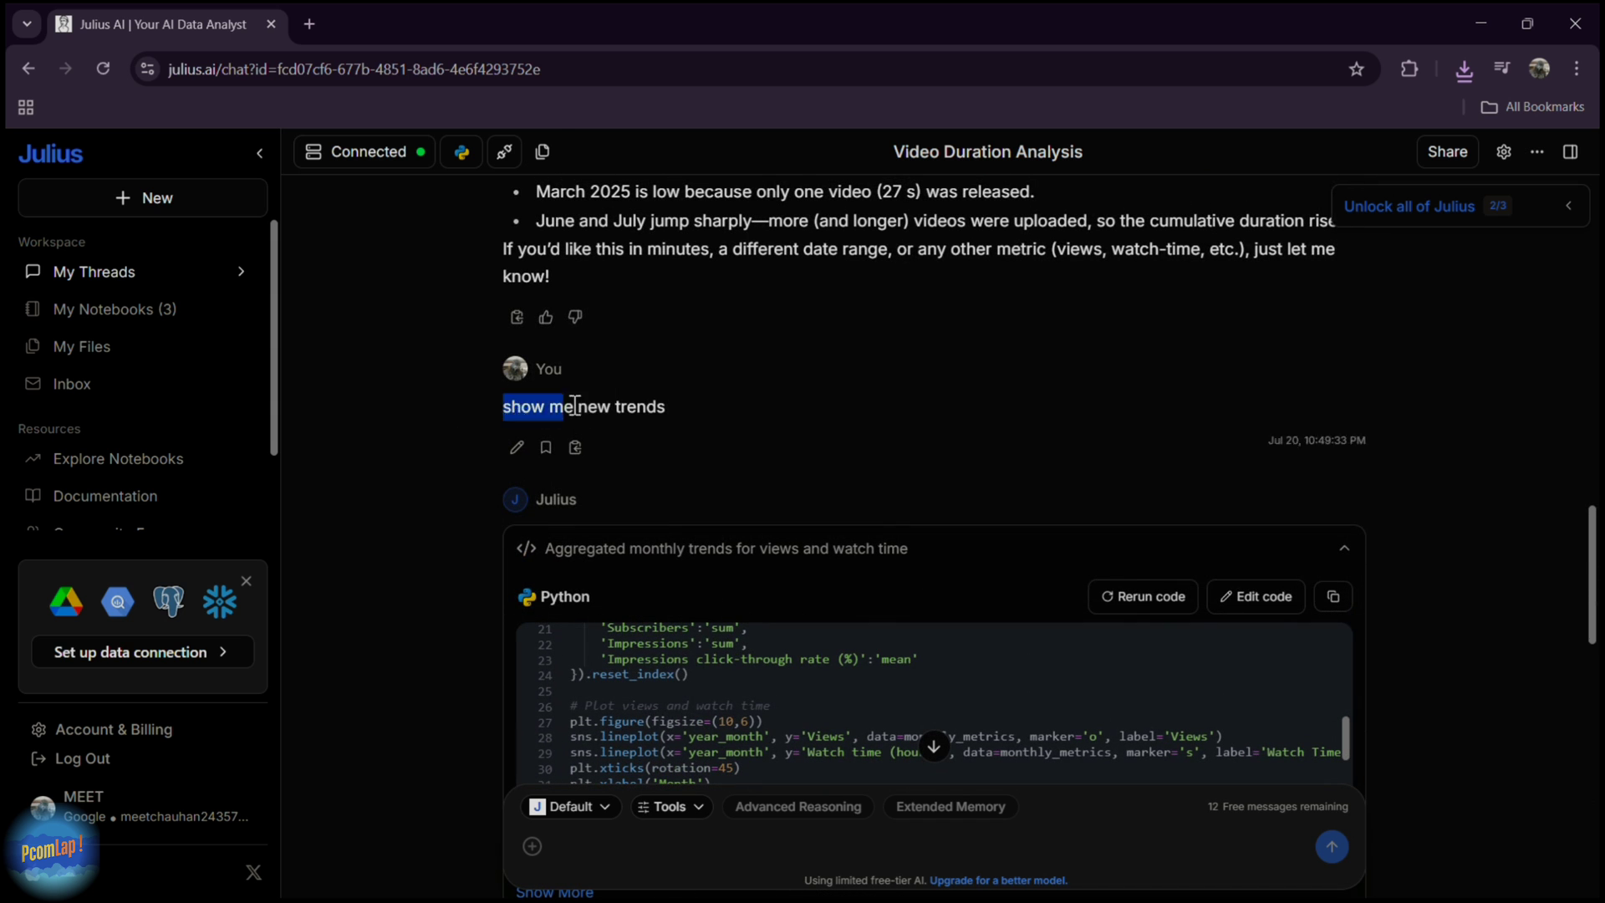
Scroll down to the trends results table and June 2025 summary.
drag(504, 407, 664, 408)
click(773, 495)
scroll(767, 482, down, 5)
scroll(763, 481, down, 2)
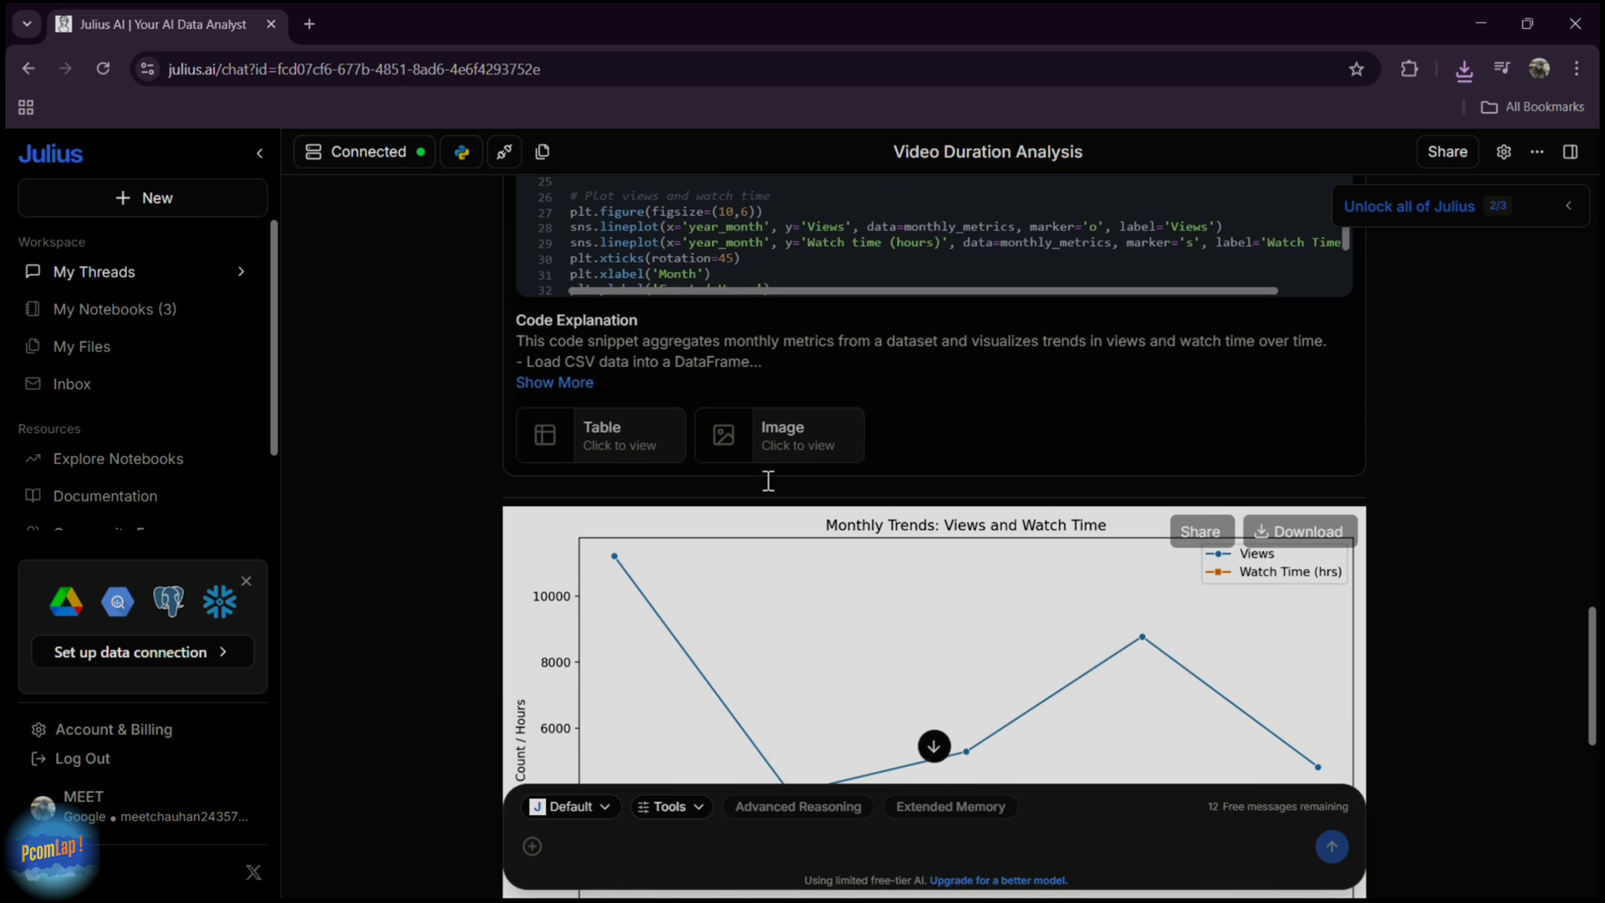
scroll(836, 502, down, 4)
scroll(901, 519, down, 5)
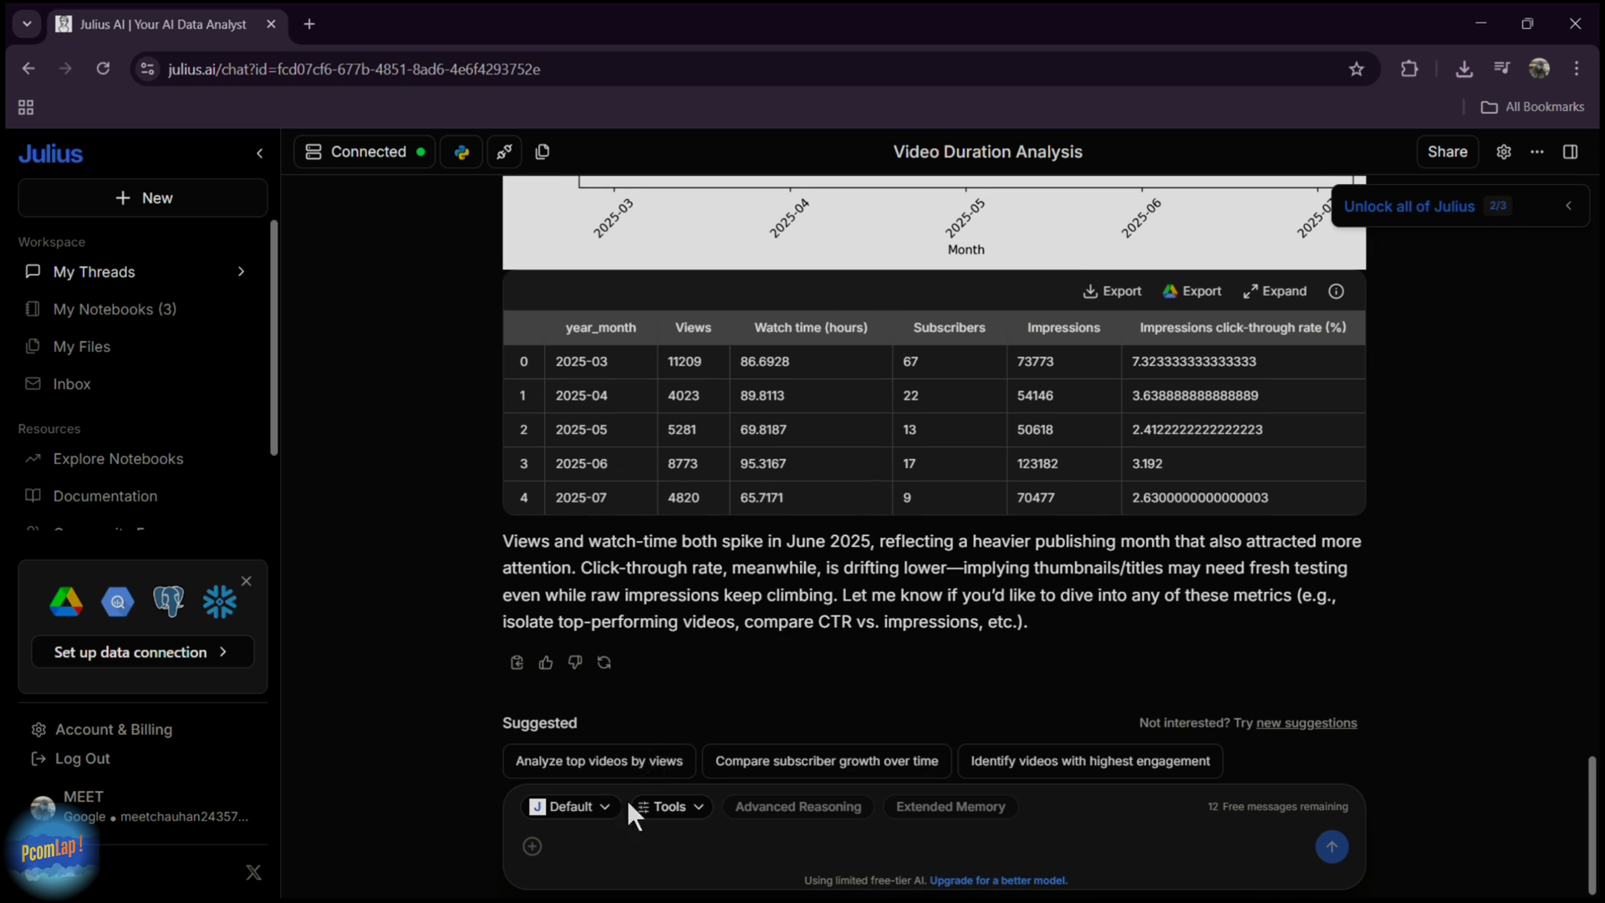
Browse the chart theme, compute resource and Julius customization settings.
click(668, 806)
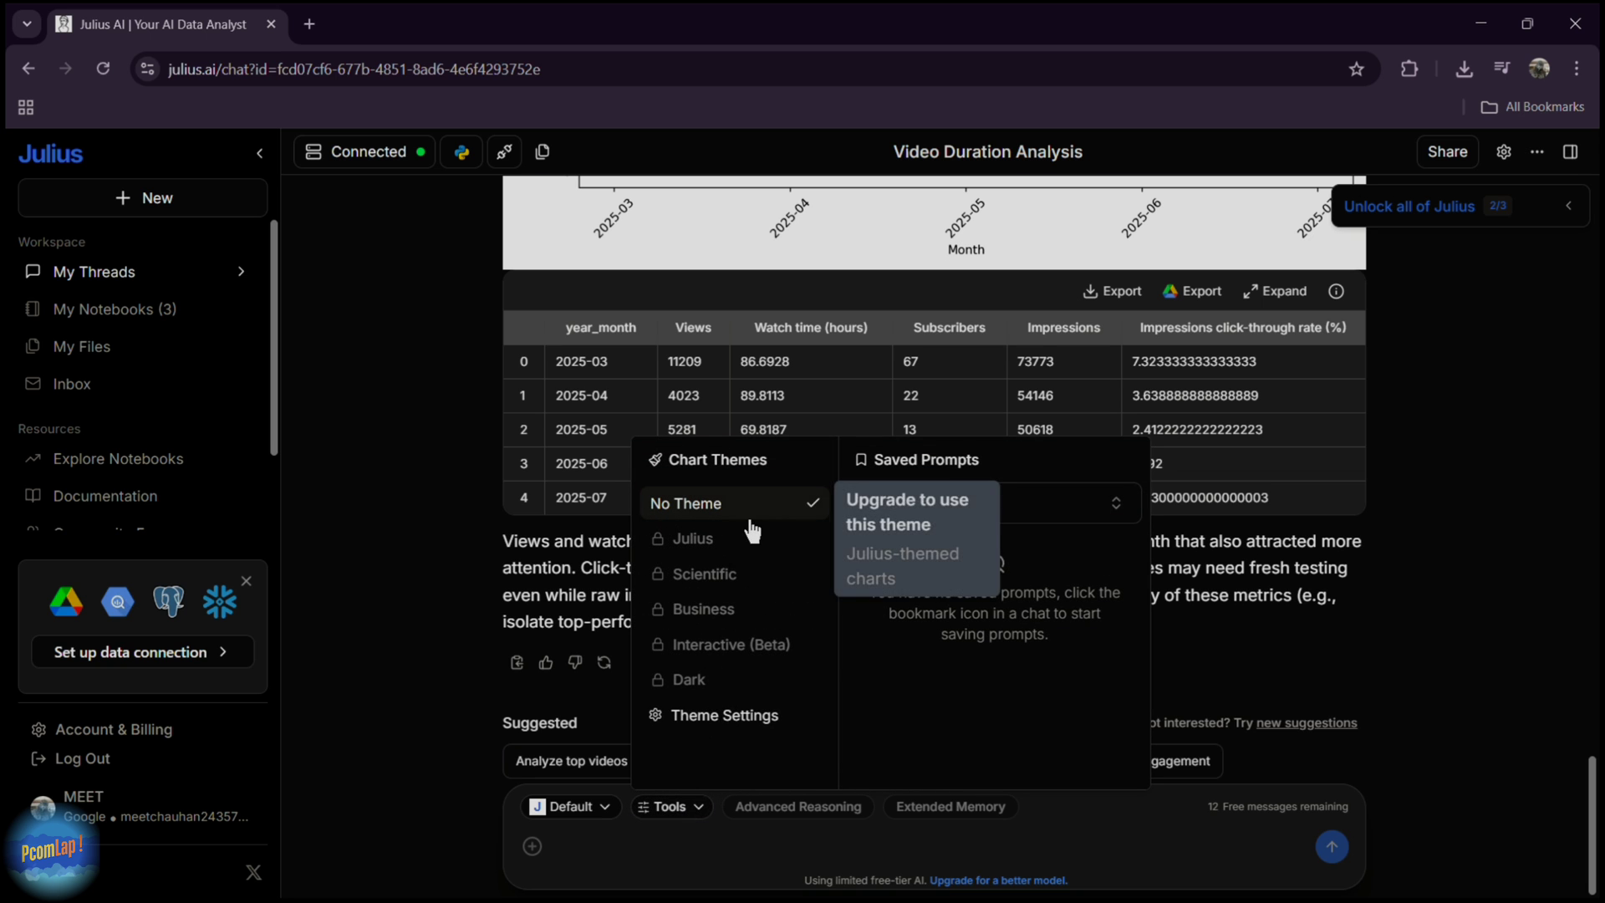
click(721, 715)
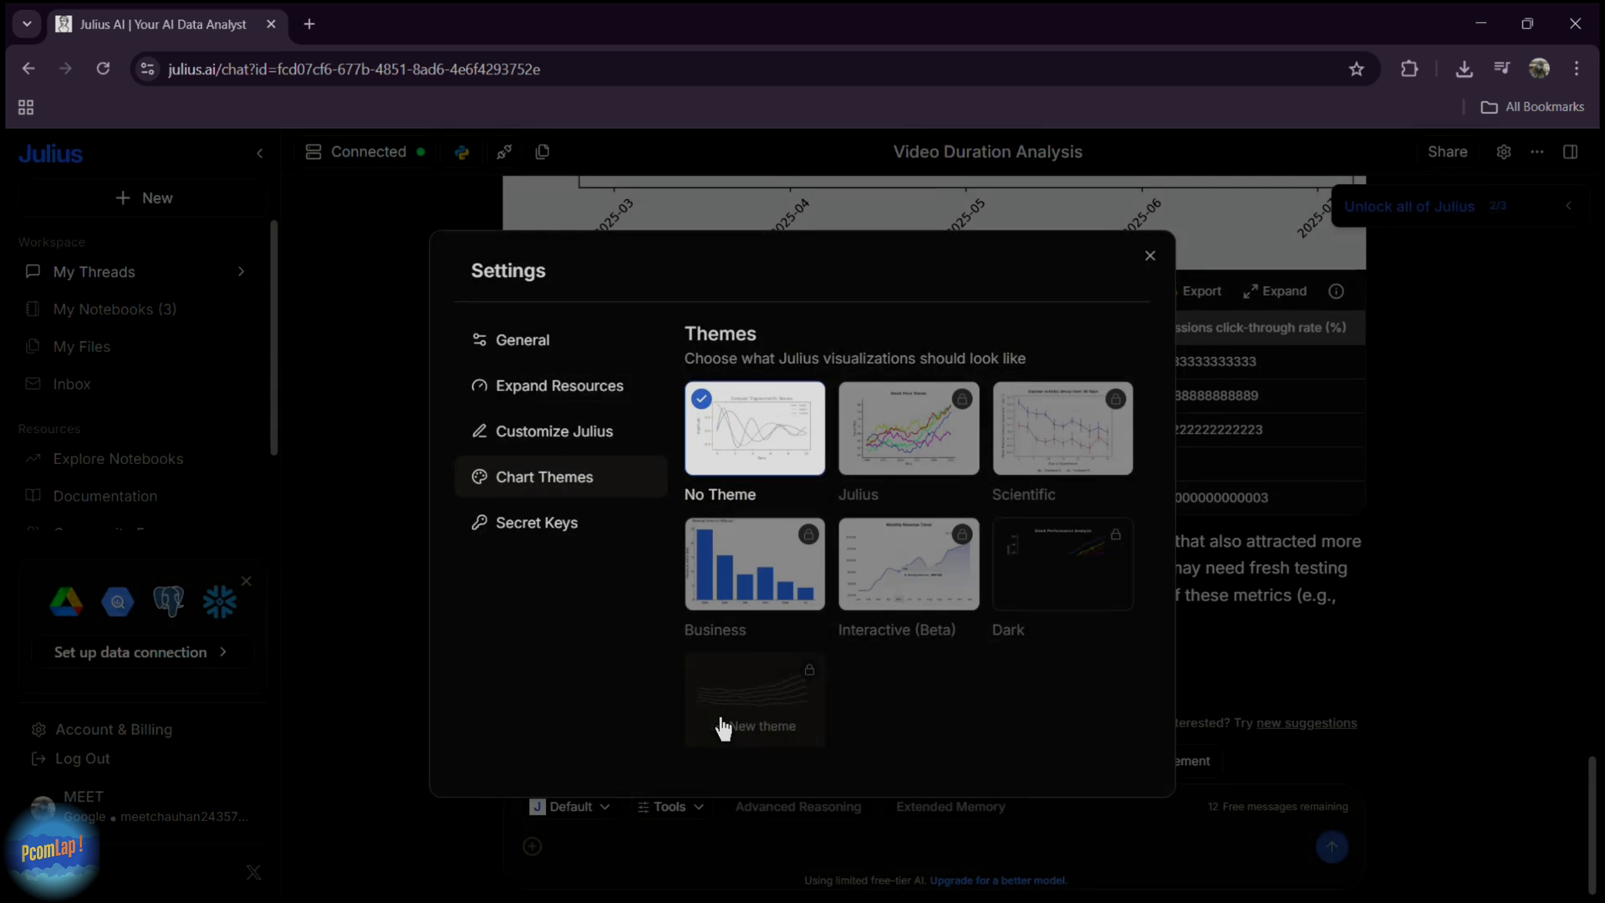
click(895, 411)
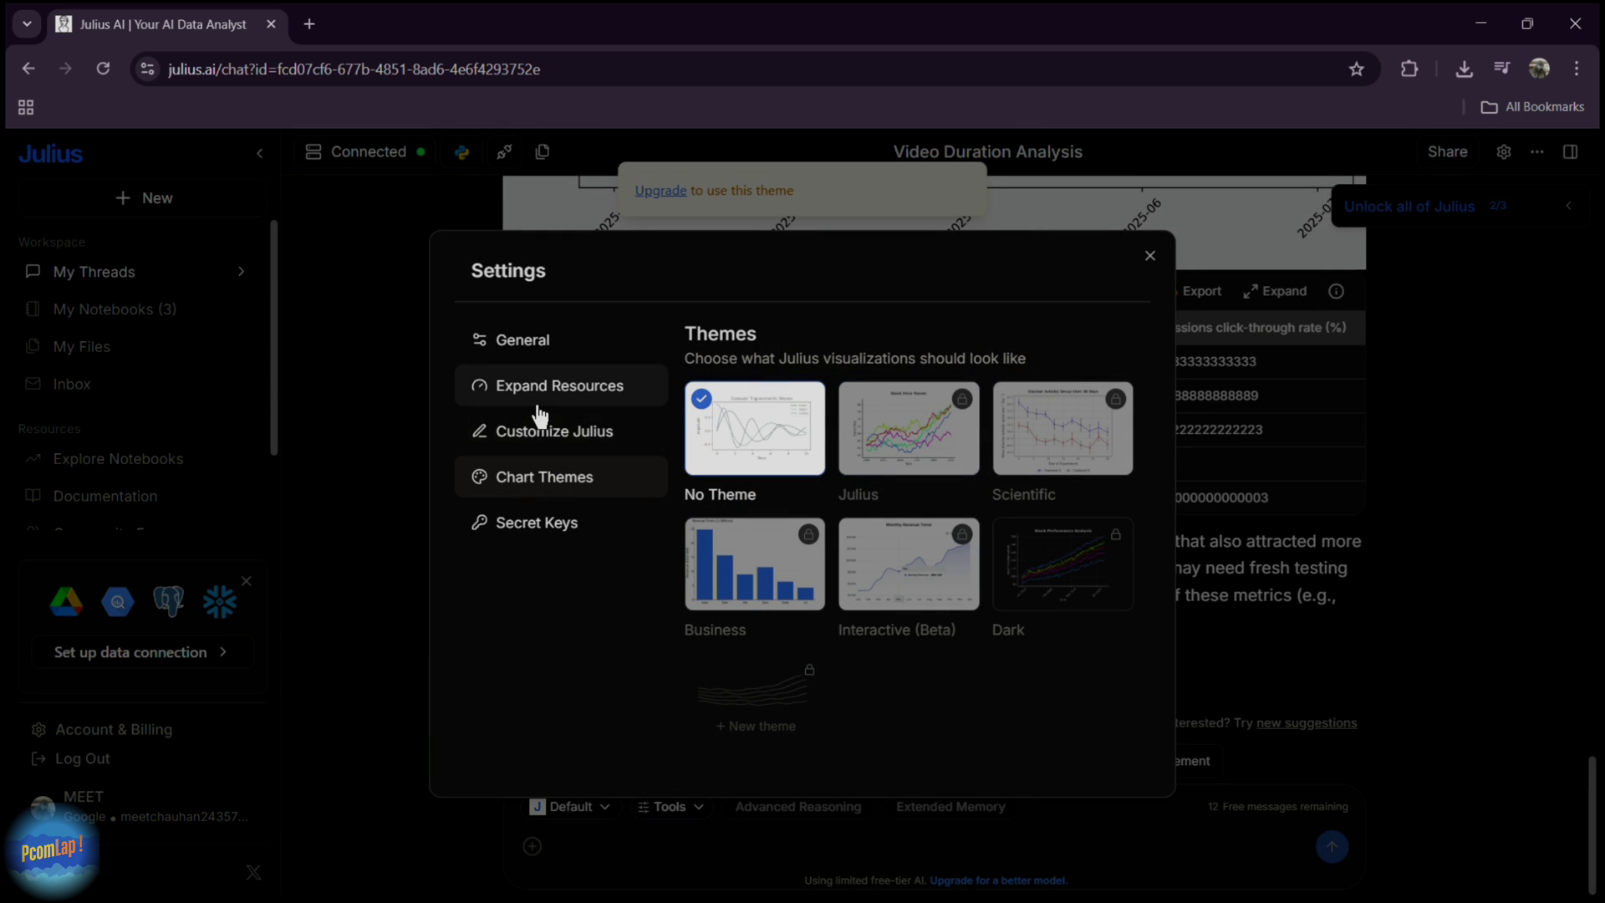
click(585, 386)
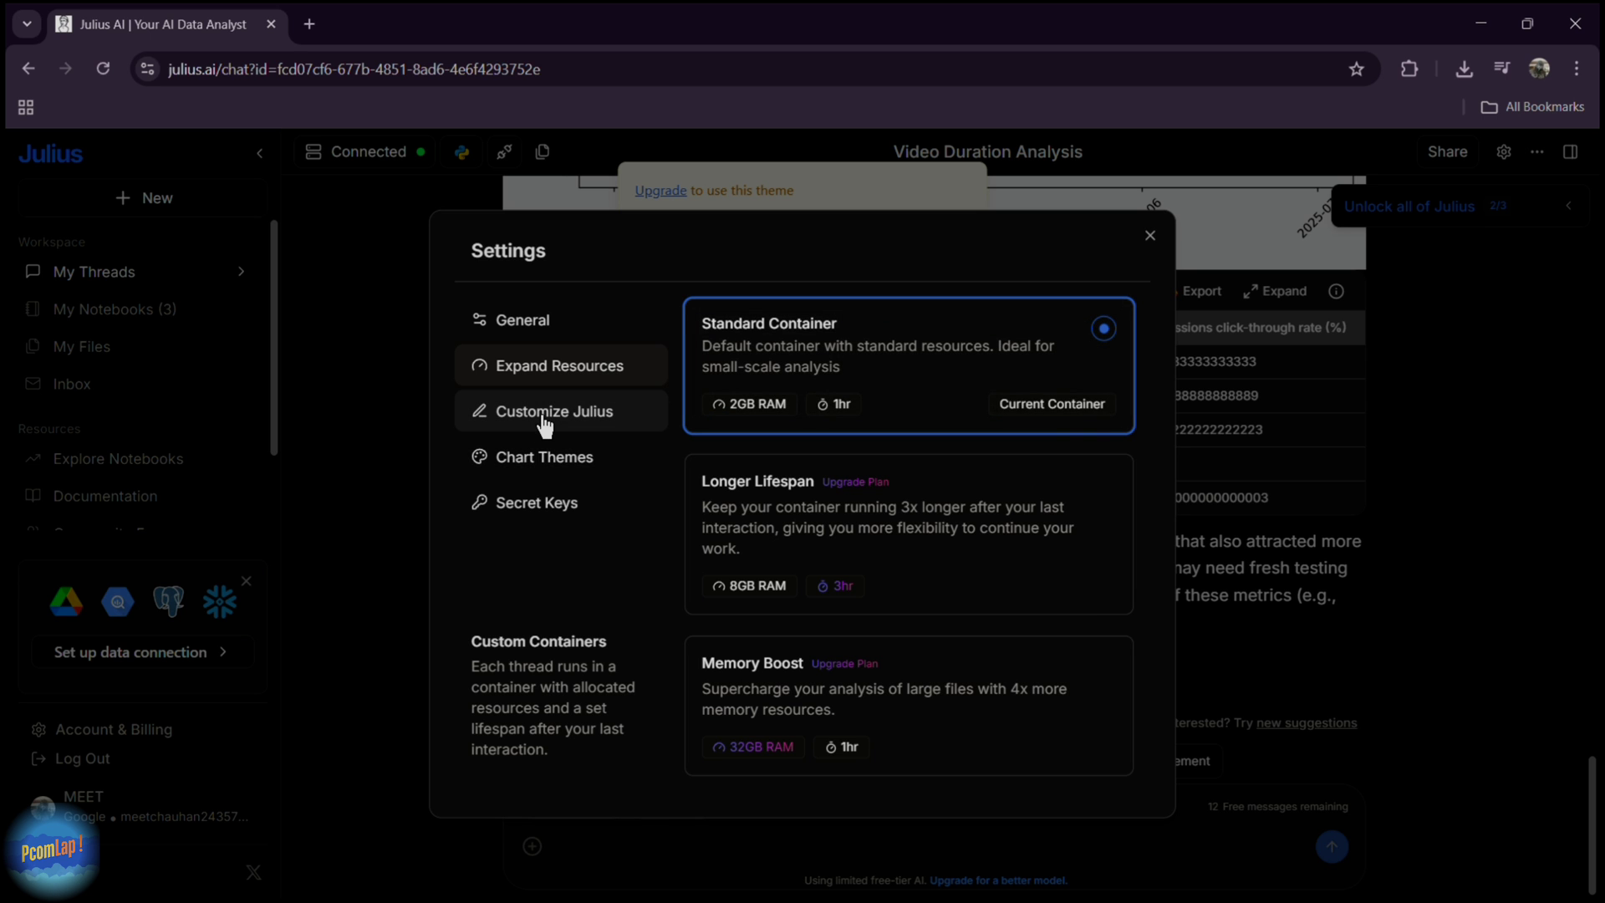
click(544, 418)
click(548, 493)
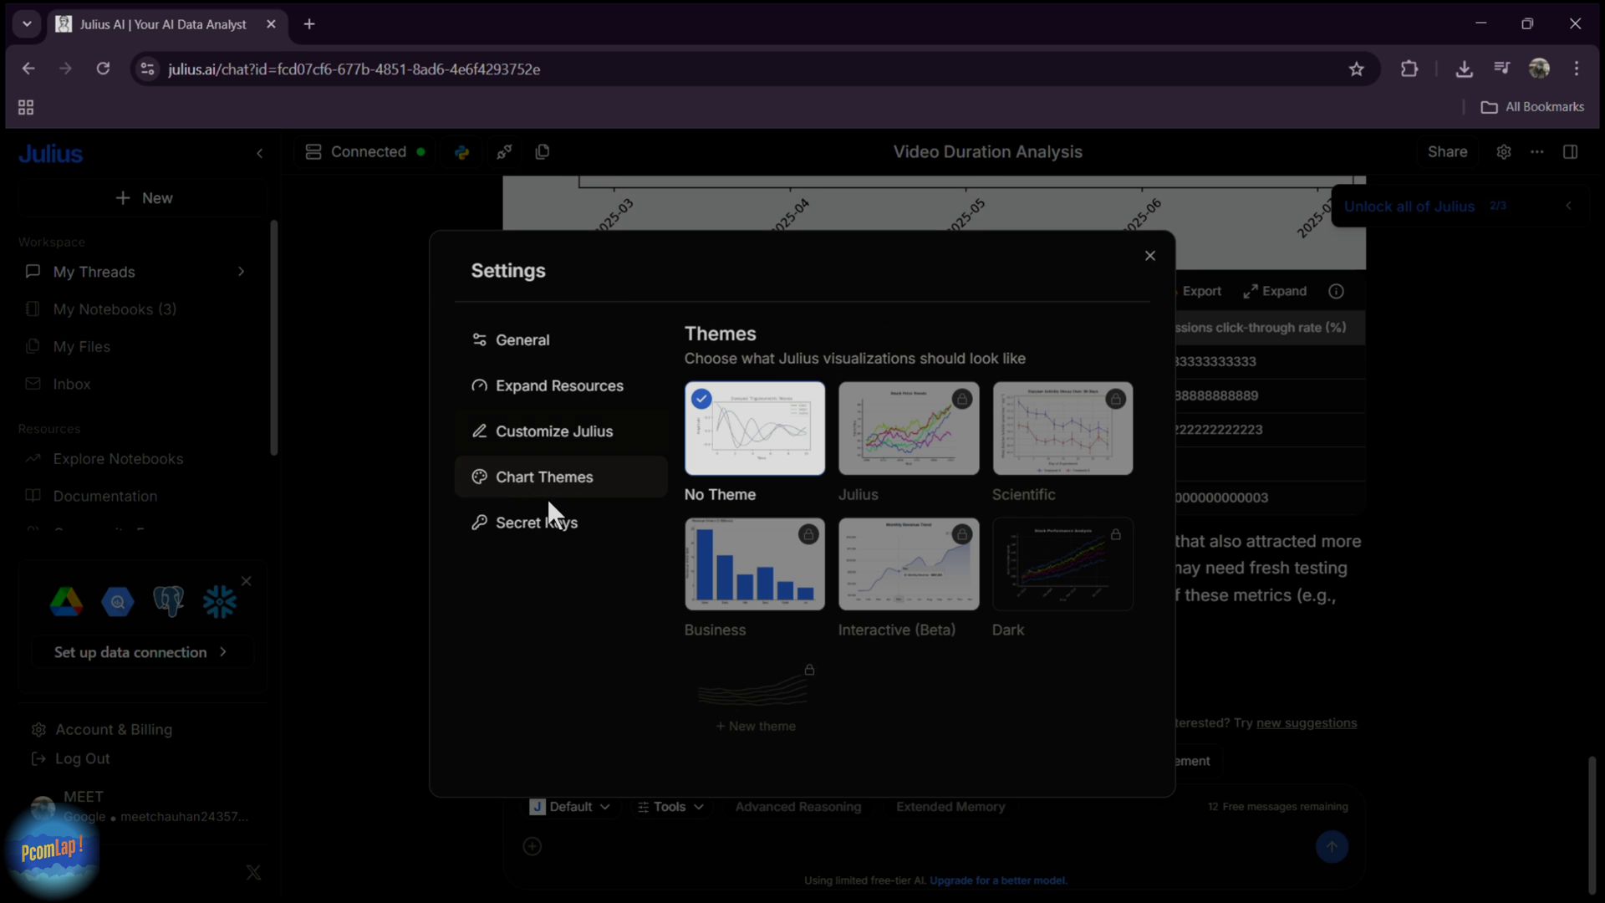
In general settings, toggle Appearance back and forth between Light and Dark.
click(510, 341)
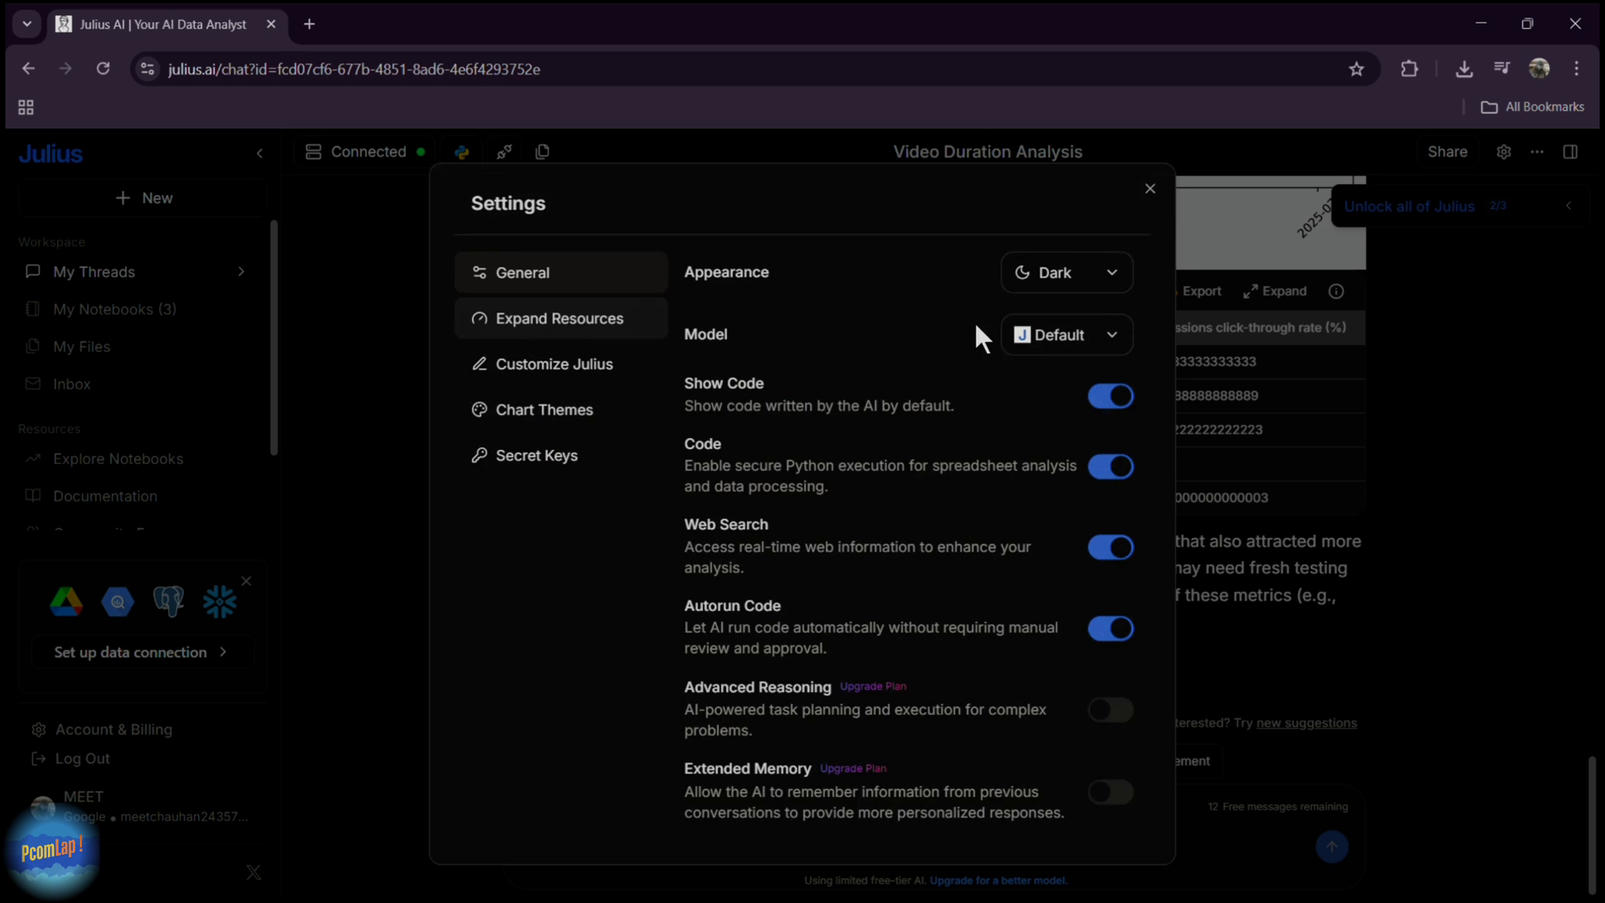
click(1045, 280)
click(1077, 317)
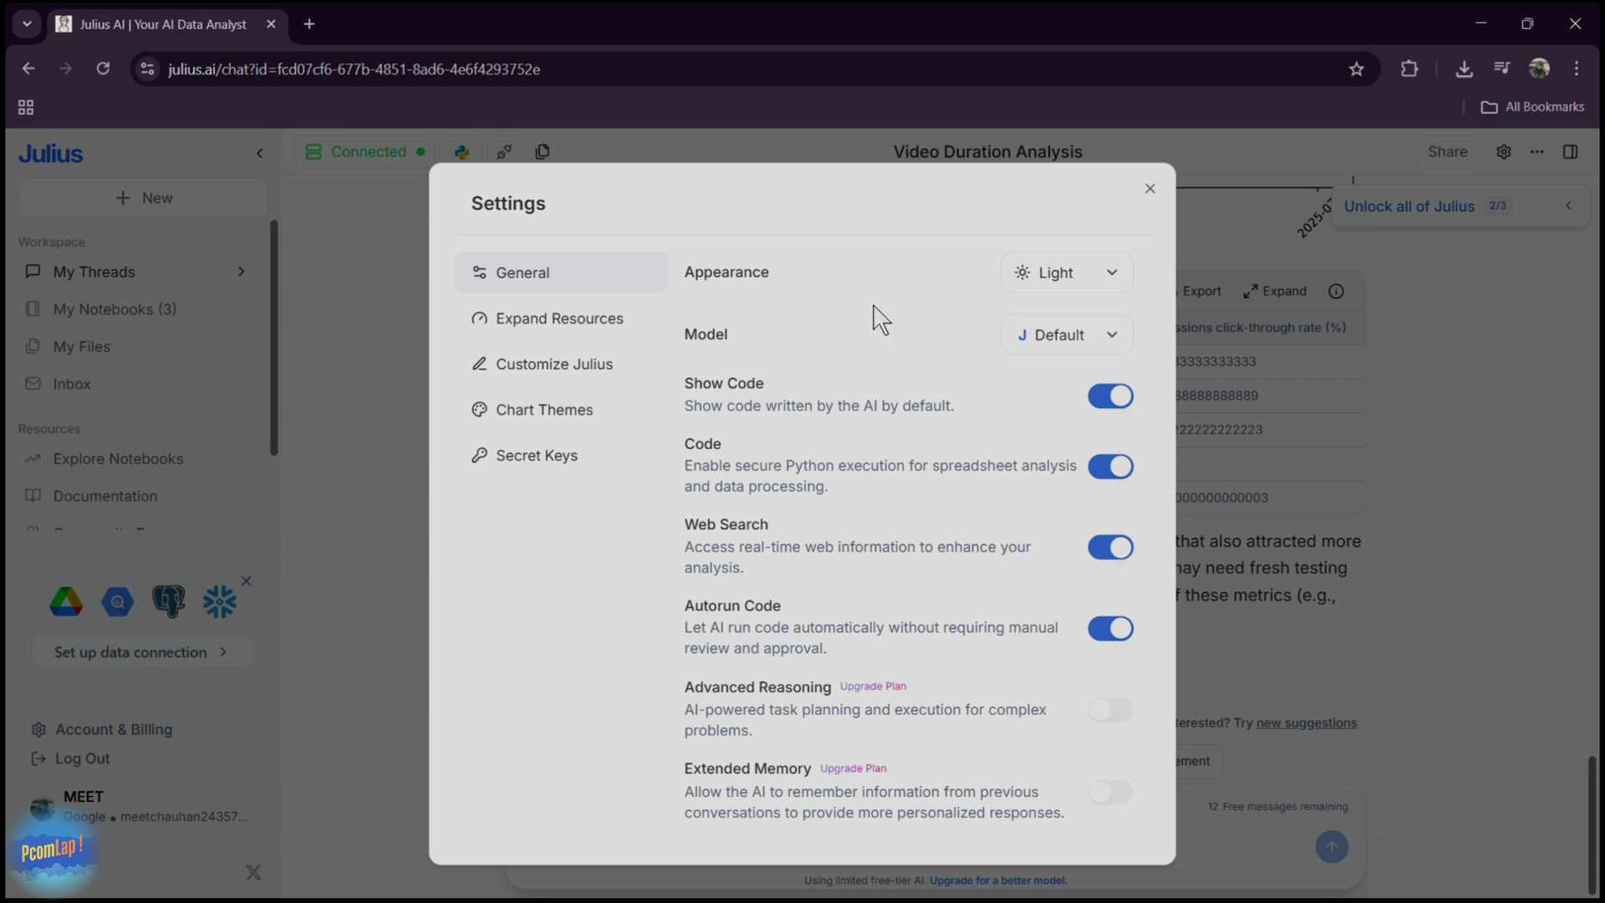
click(1090, 280)
click(1063, 368)
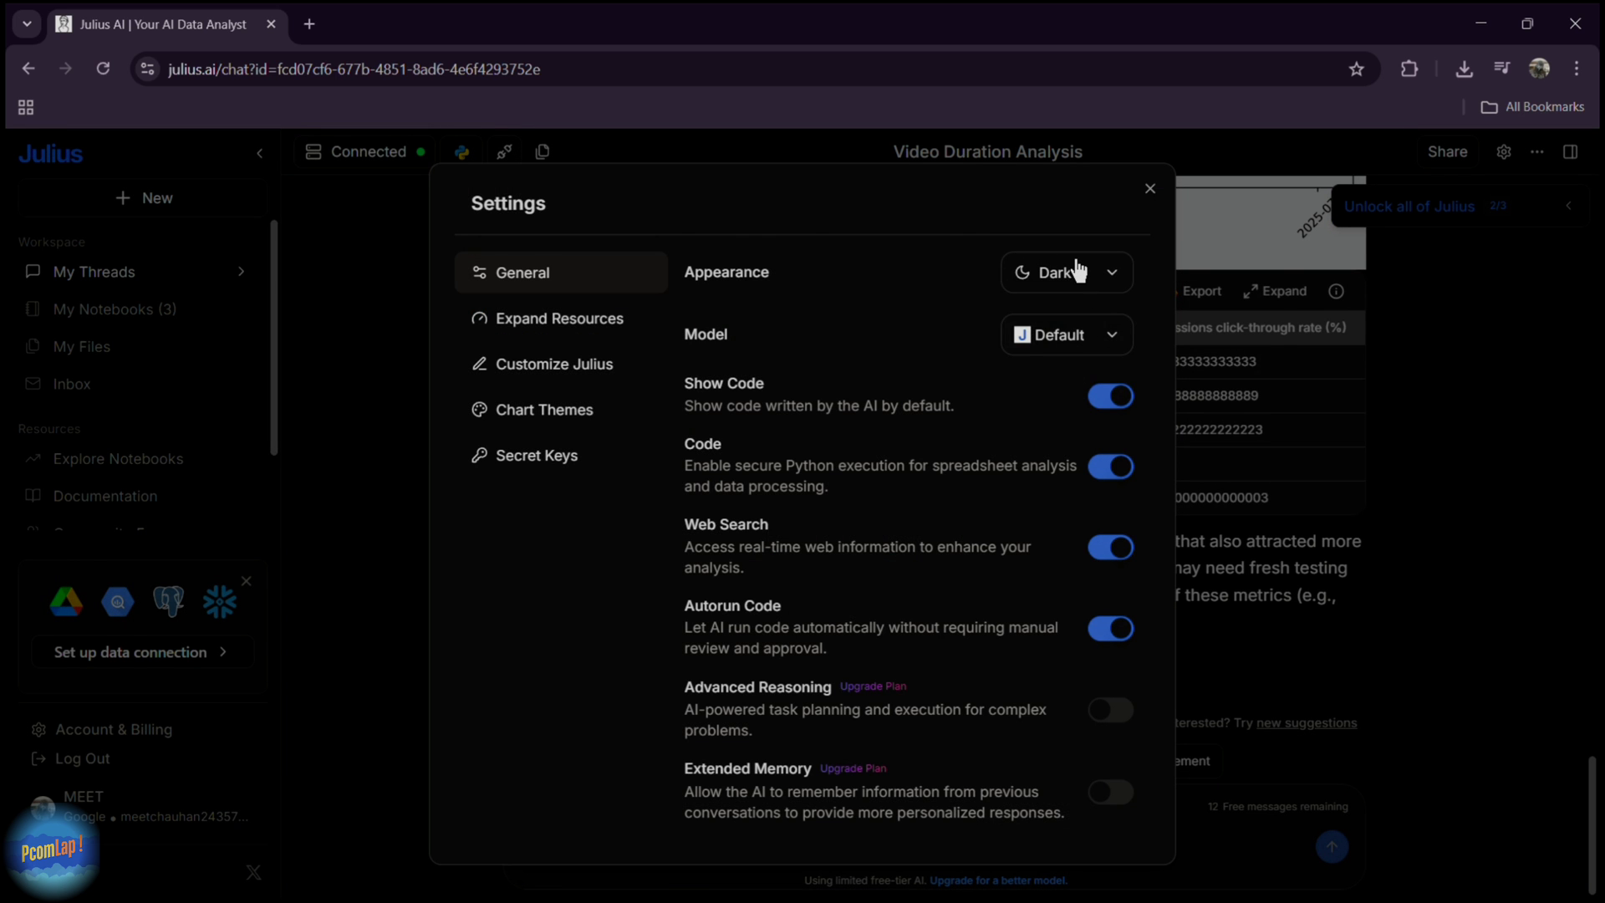
click(1079, 271)
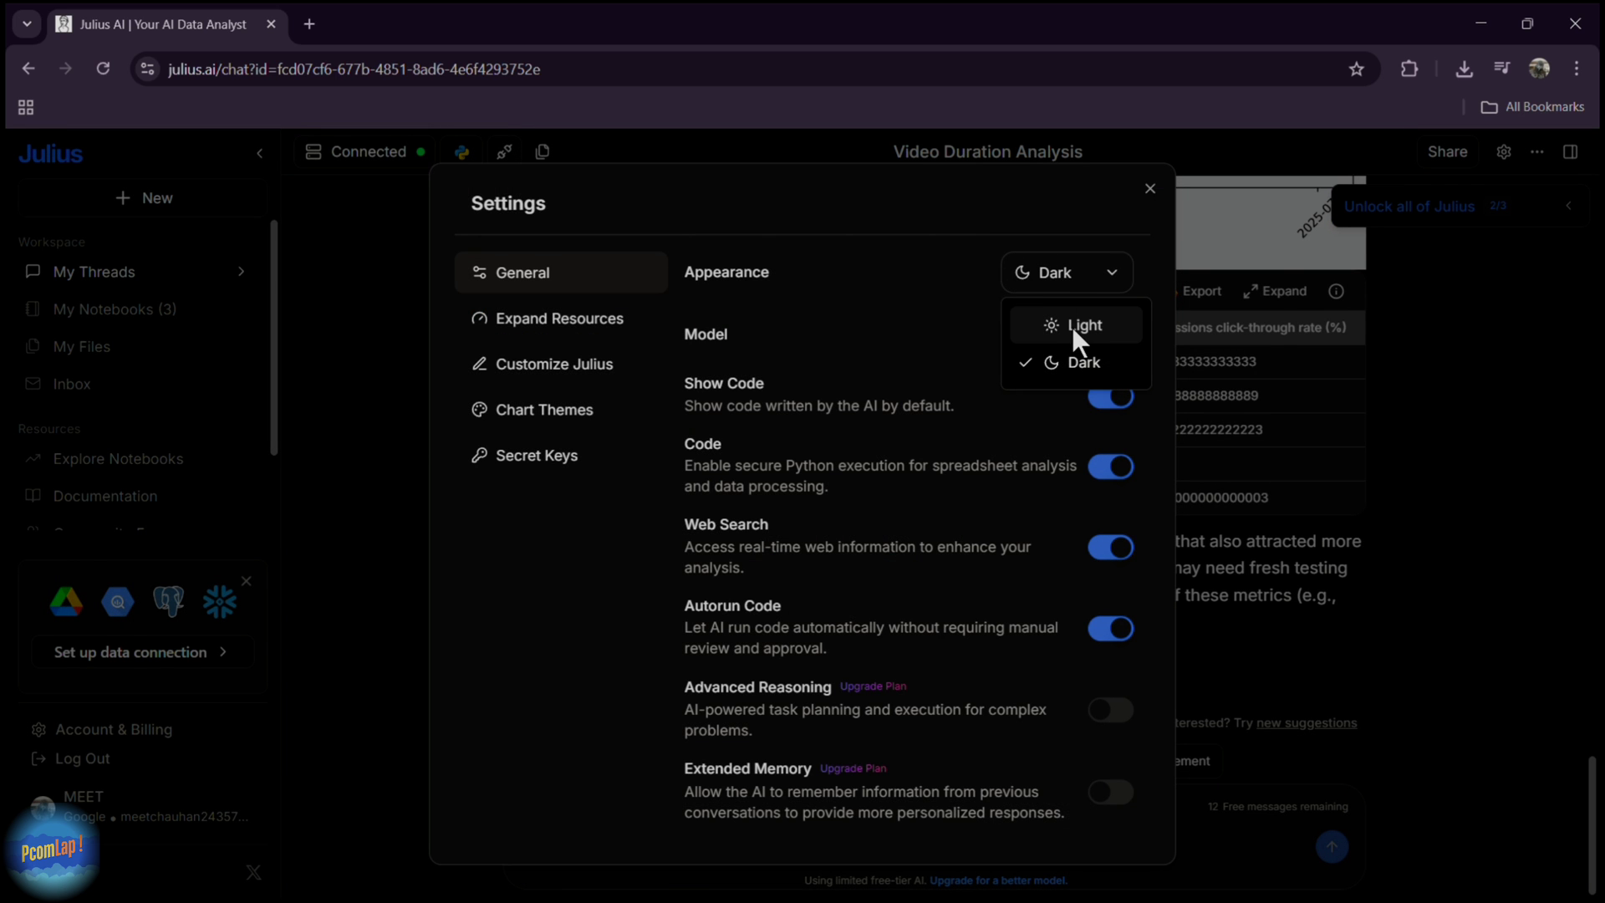
click(1071, 328)
click(1090, 282)
click(1083, 367)
Browse the full list of AI models, keeping the Default model.
click(1056, 333)
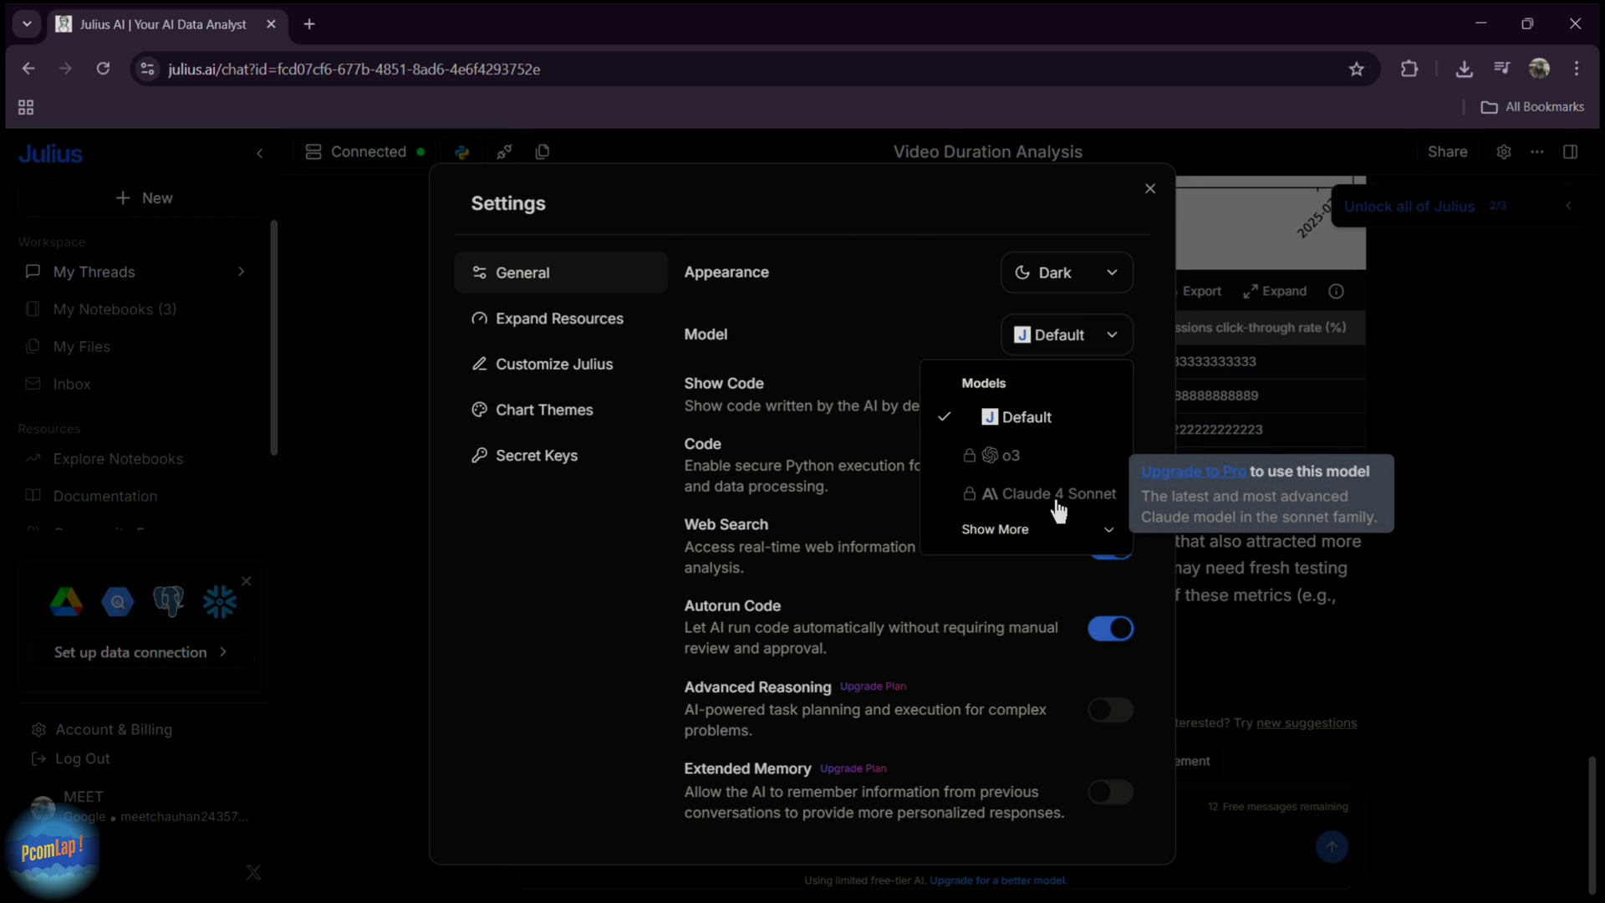
click(1037, 539)
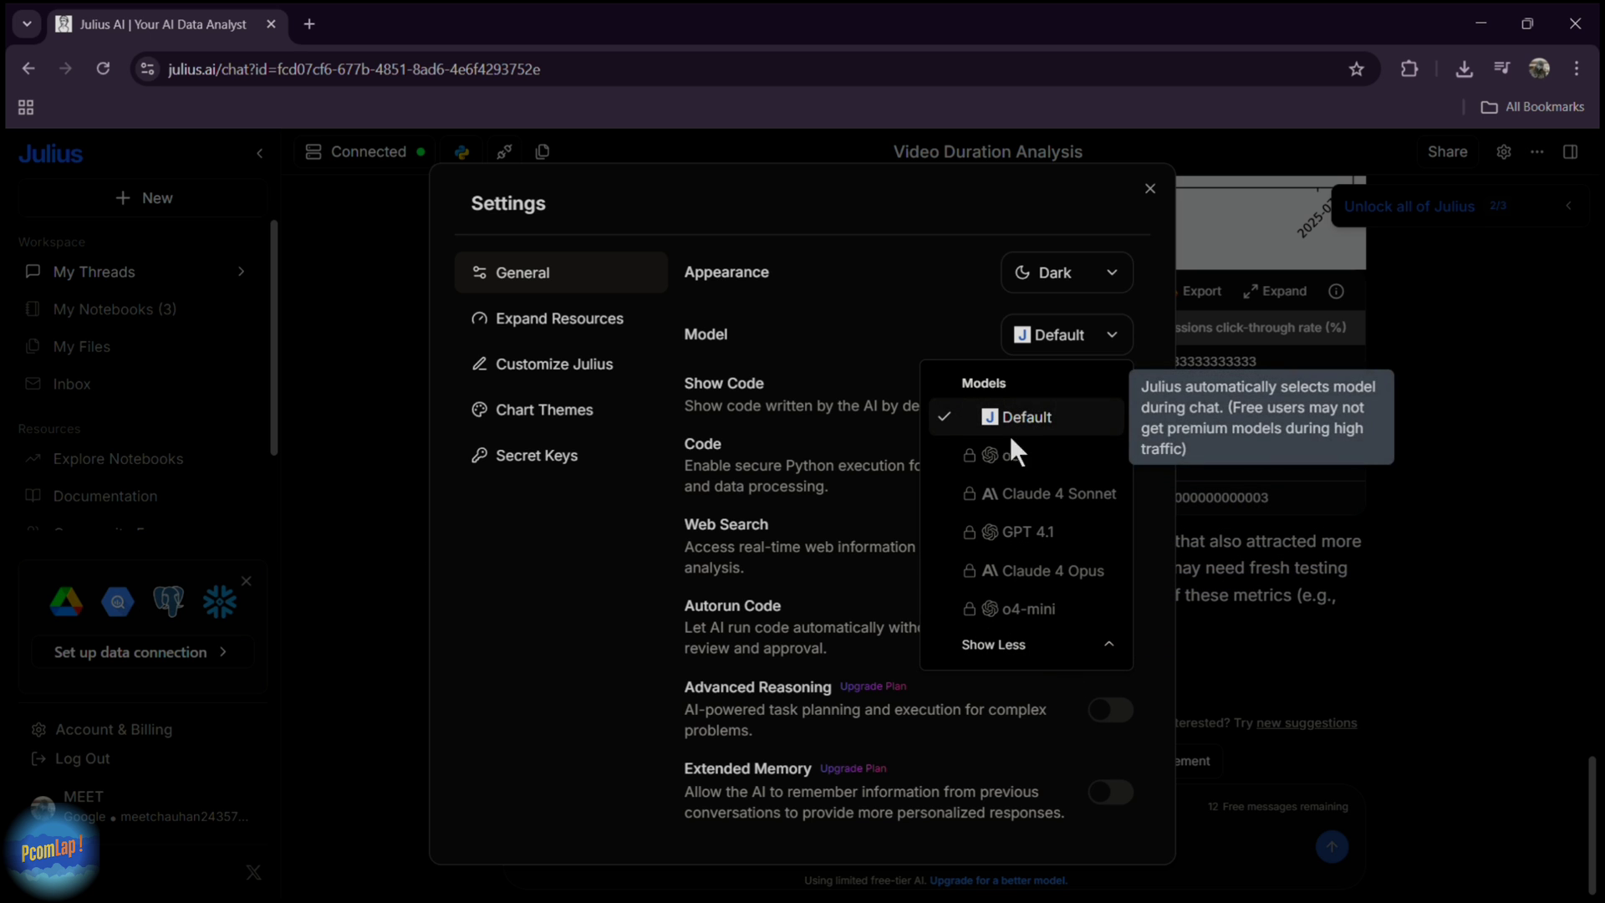
click(1050, 645)
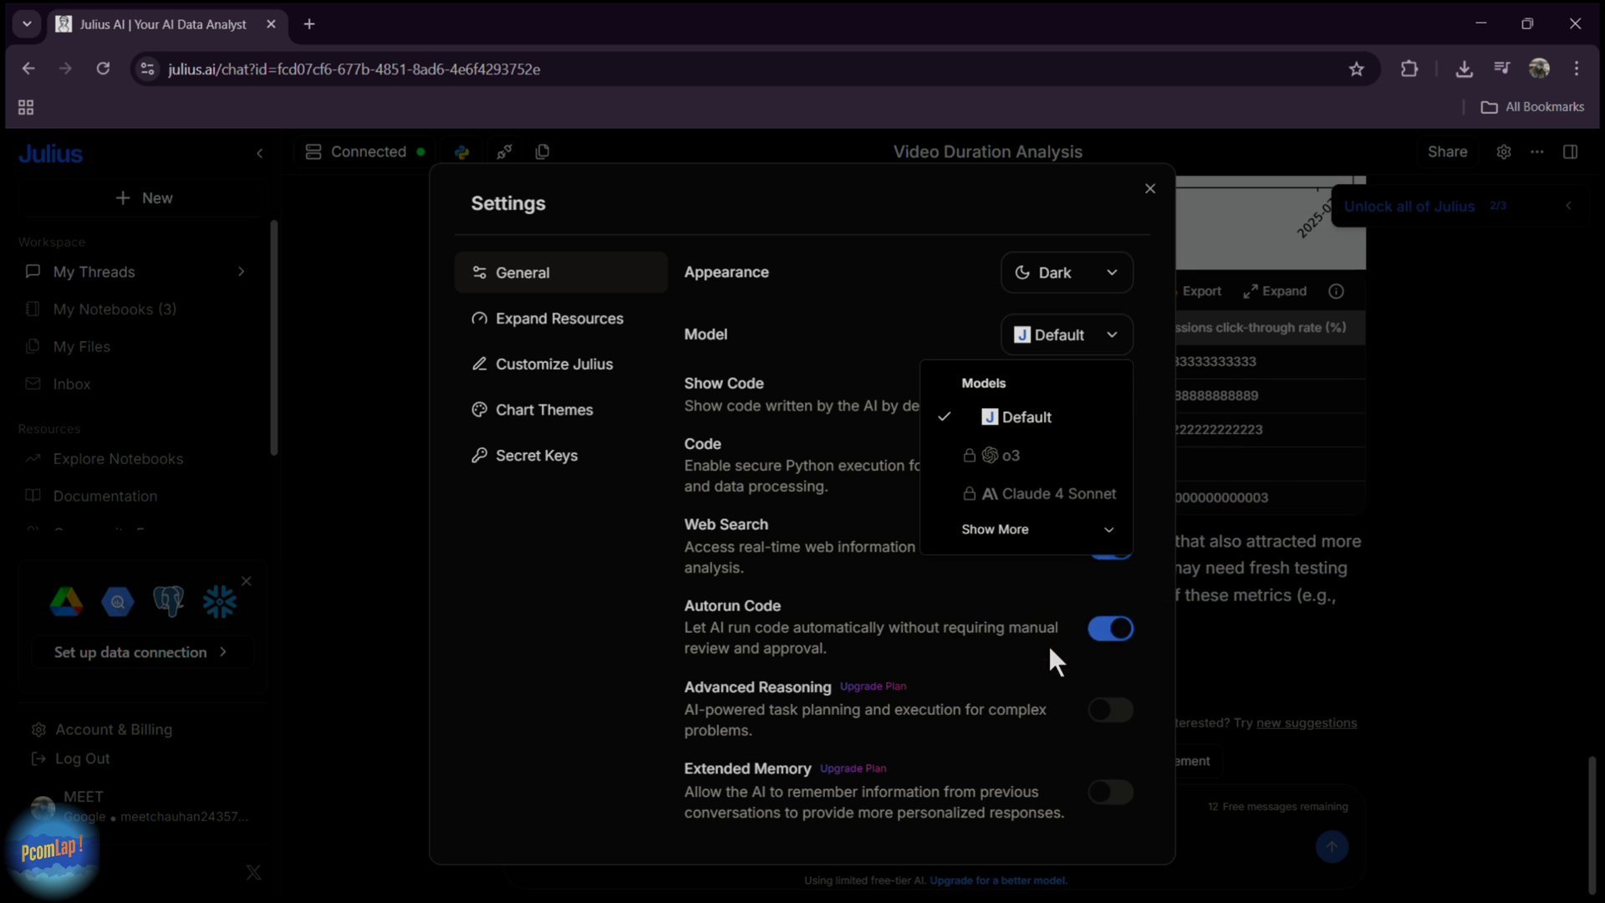
click(930, 304)
Set Appearance to Light and close Settings.
click(1086, 276)
click(1067, 318)
key(Escape)
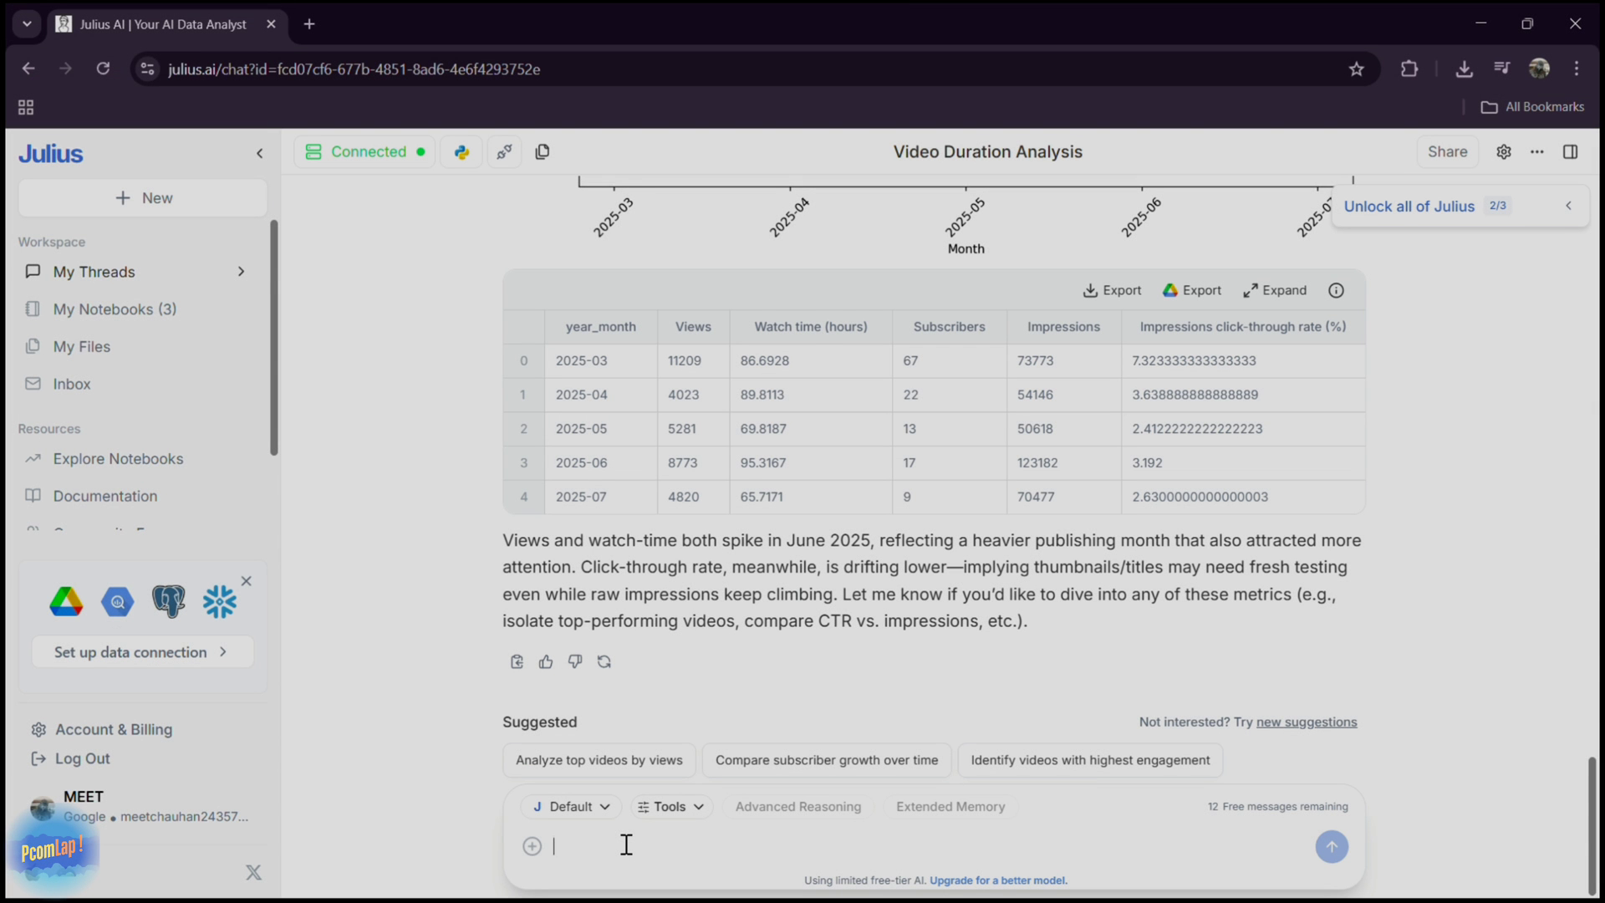
Send Julius the message 'compare videos', correcting the mistyped text first.
text(compare )
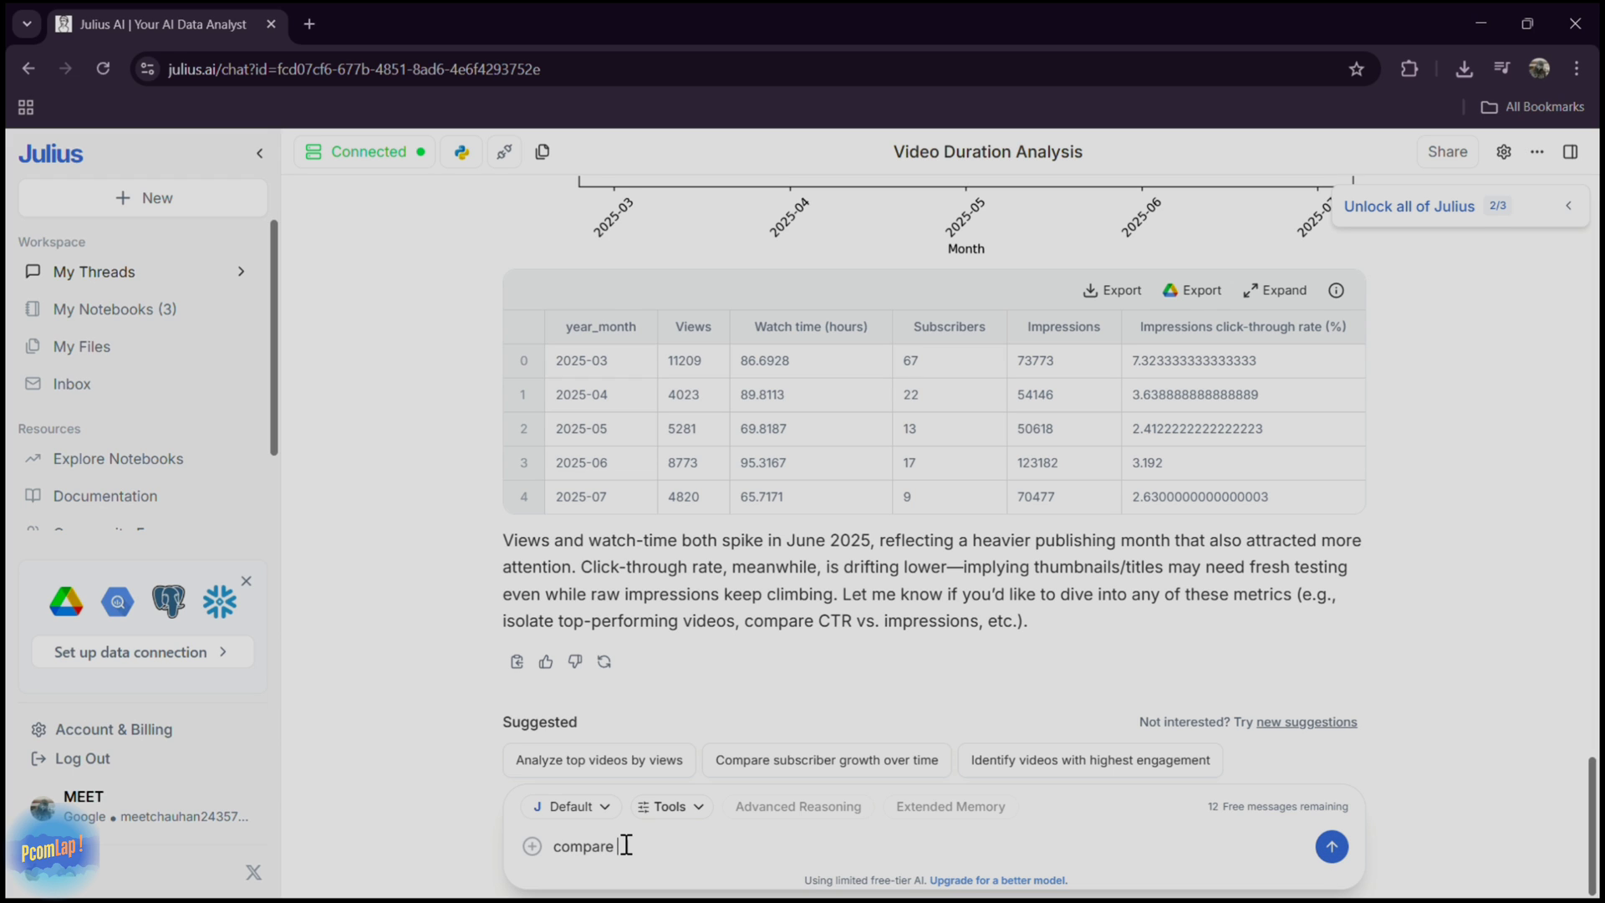
text(product cate)
key(BackSpace)
key(BackSpace)
key(BackSpace)
key(BackSpace)
key(BackSpace)
key(BackSpace)
key(BackSpace)
key(BackSpace)
key(BackSpace)
key(BackSpace)
key(BackSpace)
key(BackSpace)
text(vide)
key(BackSpace)
key(BackSpace)
text(deos)
key(Return)
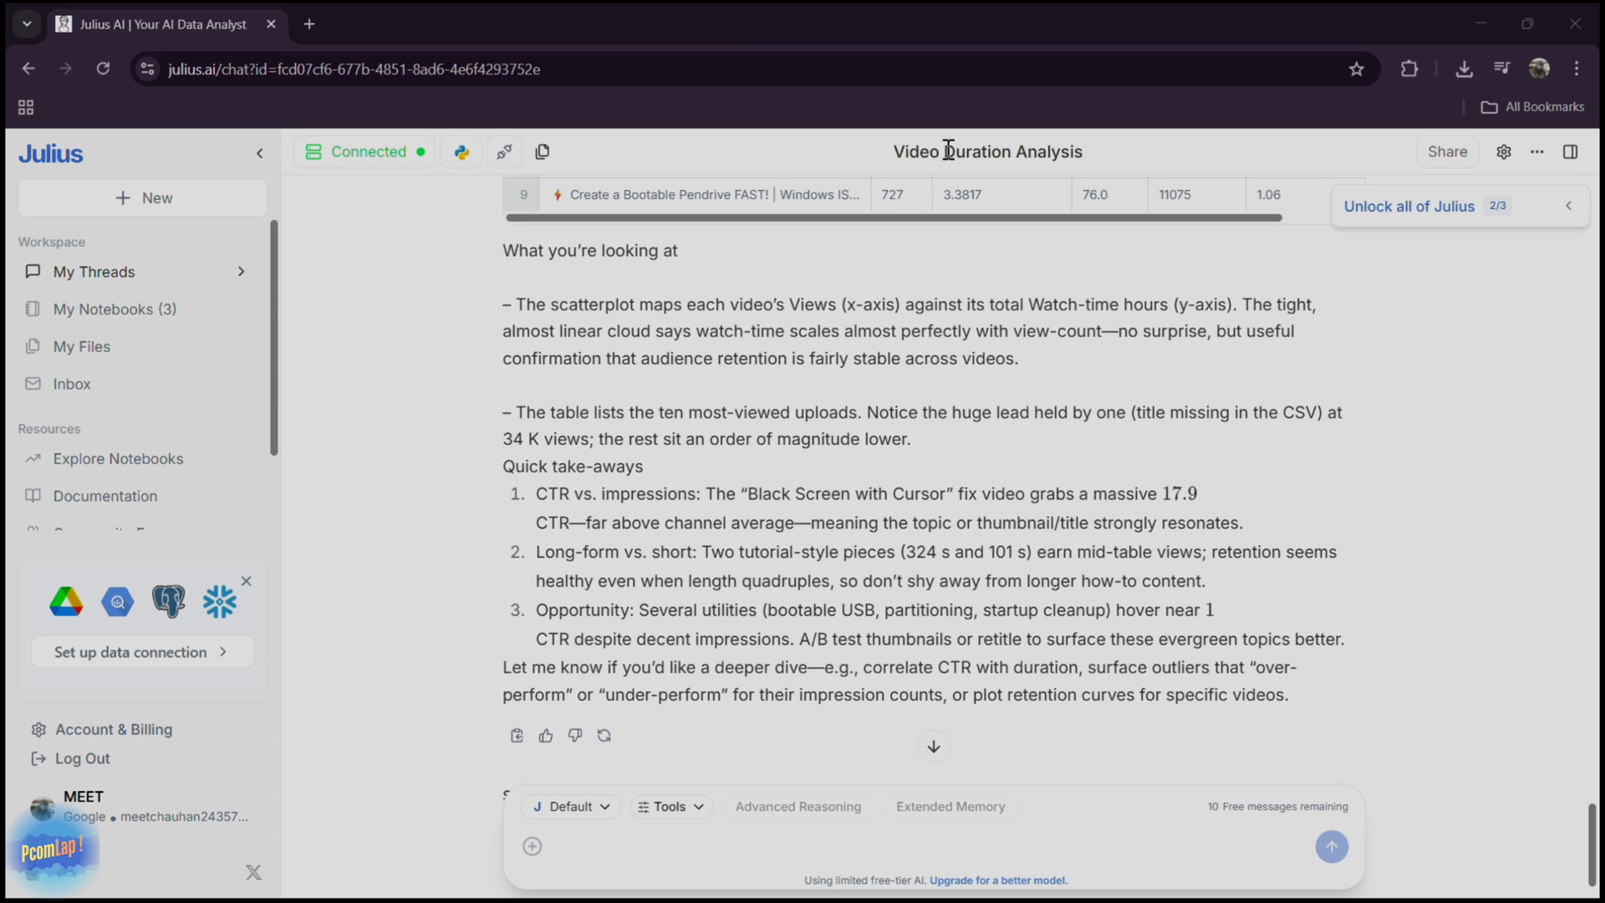
Scroll up through Julius's reply to review the scatterplot, code and top-ten table.
scroll(815, 489, up, 4)
scroll(769, 470, up, 2)
scroll(769, 471, up, 2)
scroll(727, 418, up, 2)
scroll(702, 426, up, 3)
scroll(761, 547, up, 2)
scroll(735, 543, up, 1)
scroll(831, 358, up, 2)
scroll(919, 360, up, 1)
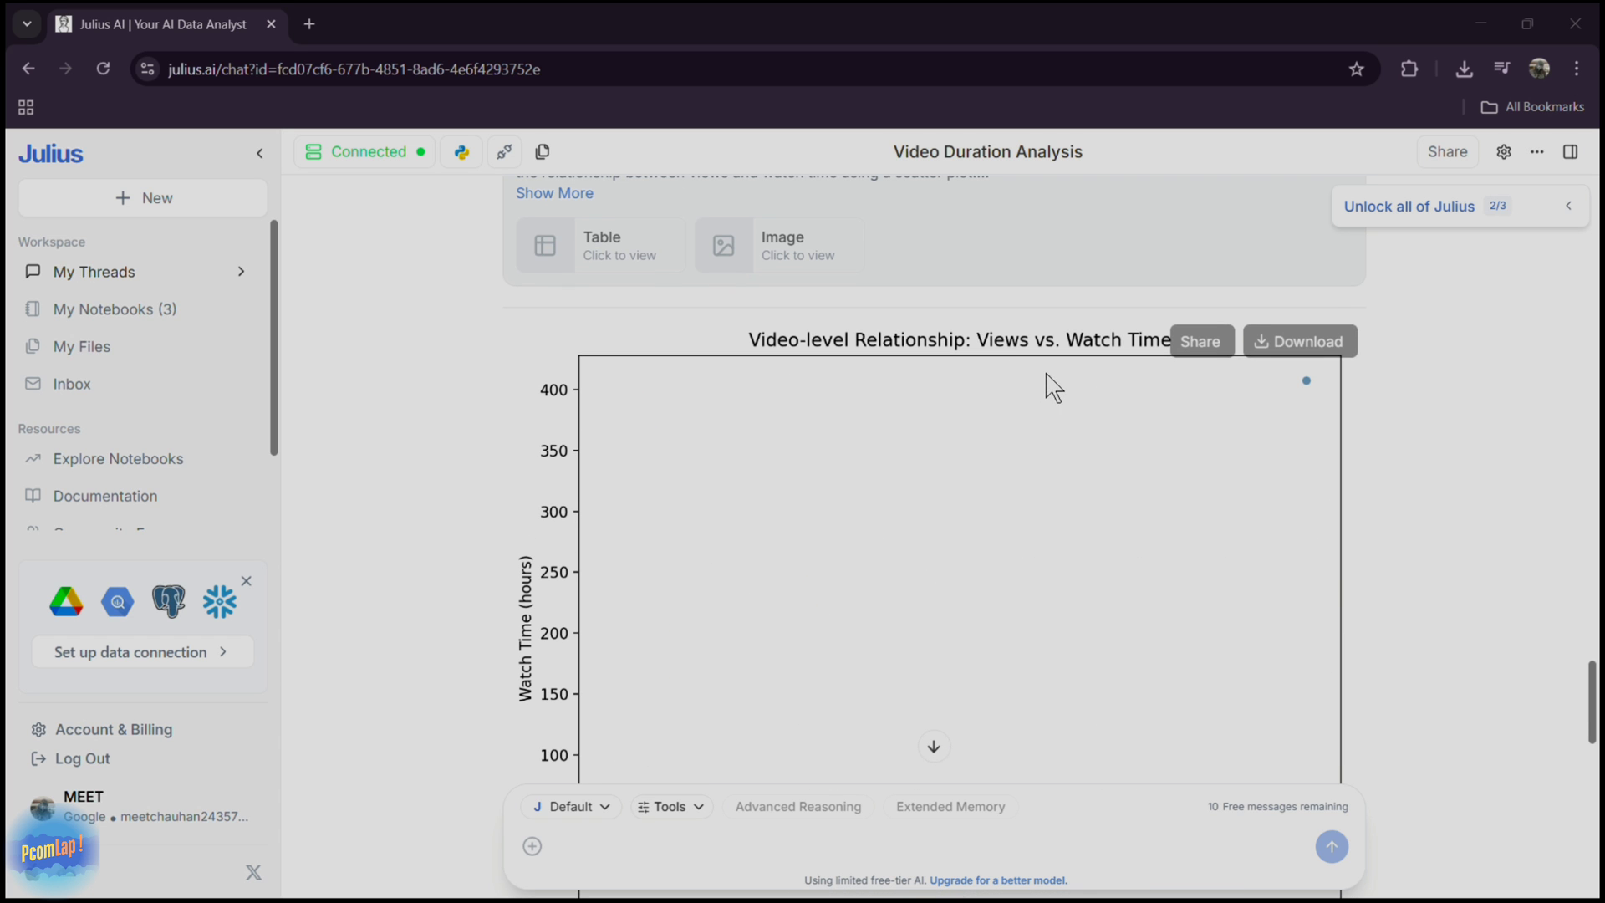
scroll(1070, 384, up, 1)
scroll(1103, 406, up, 1)
scroll(919, 403, up, 2)
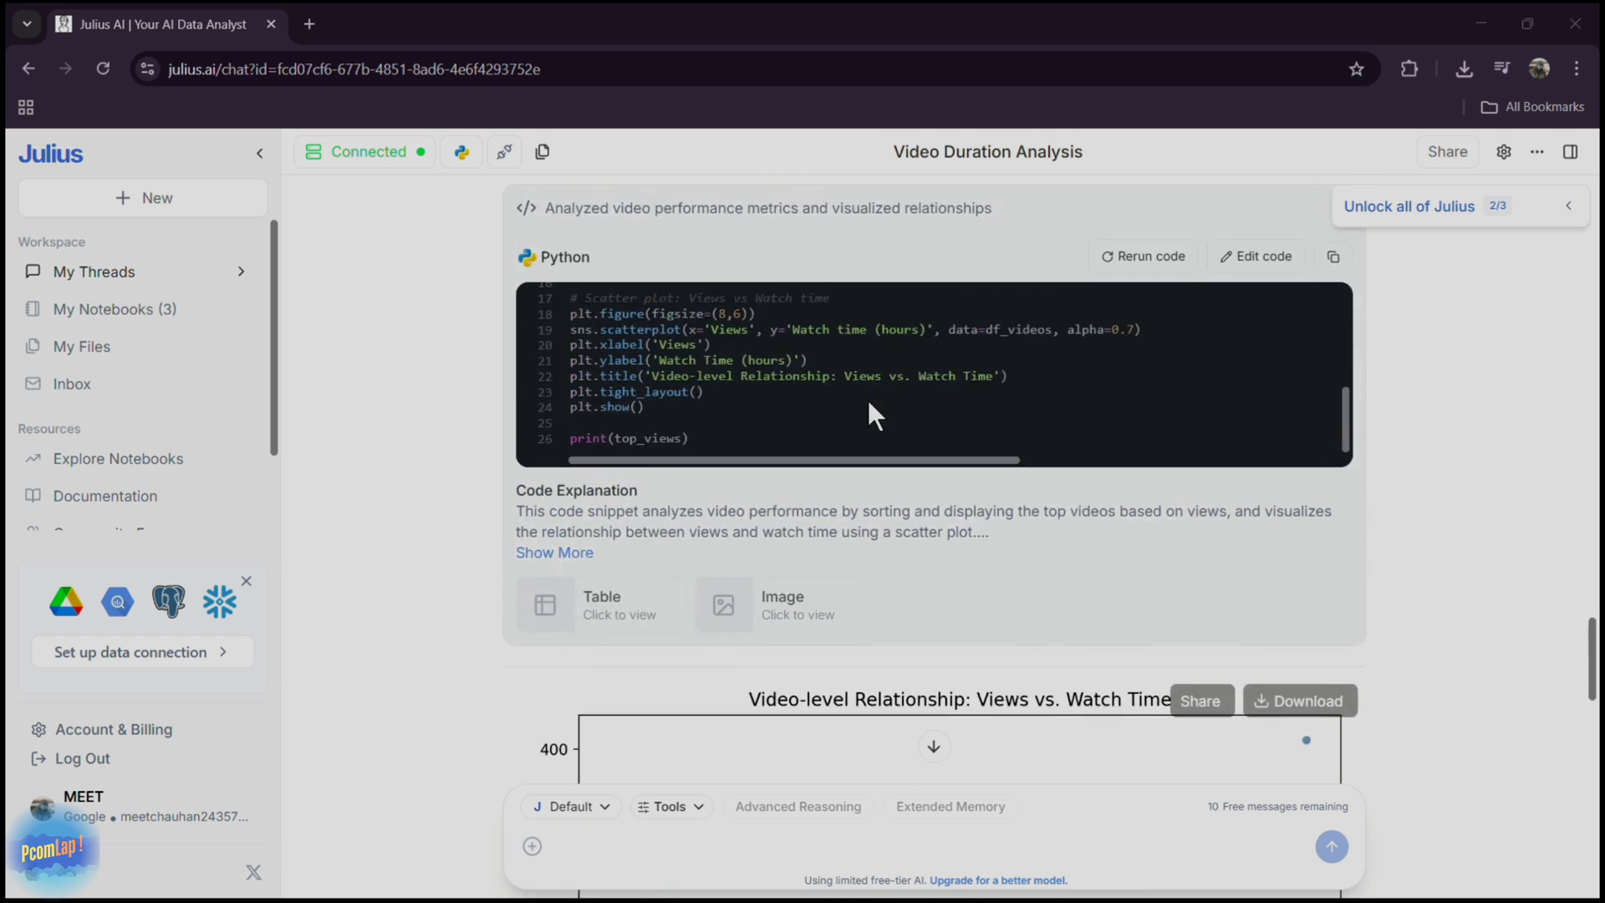
scroll(867, 399, up, 1)
scroll(869, 403, up, 1)
scroll(870, 408, up, 1)
scroll(871, 454, up, 2)
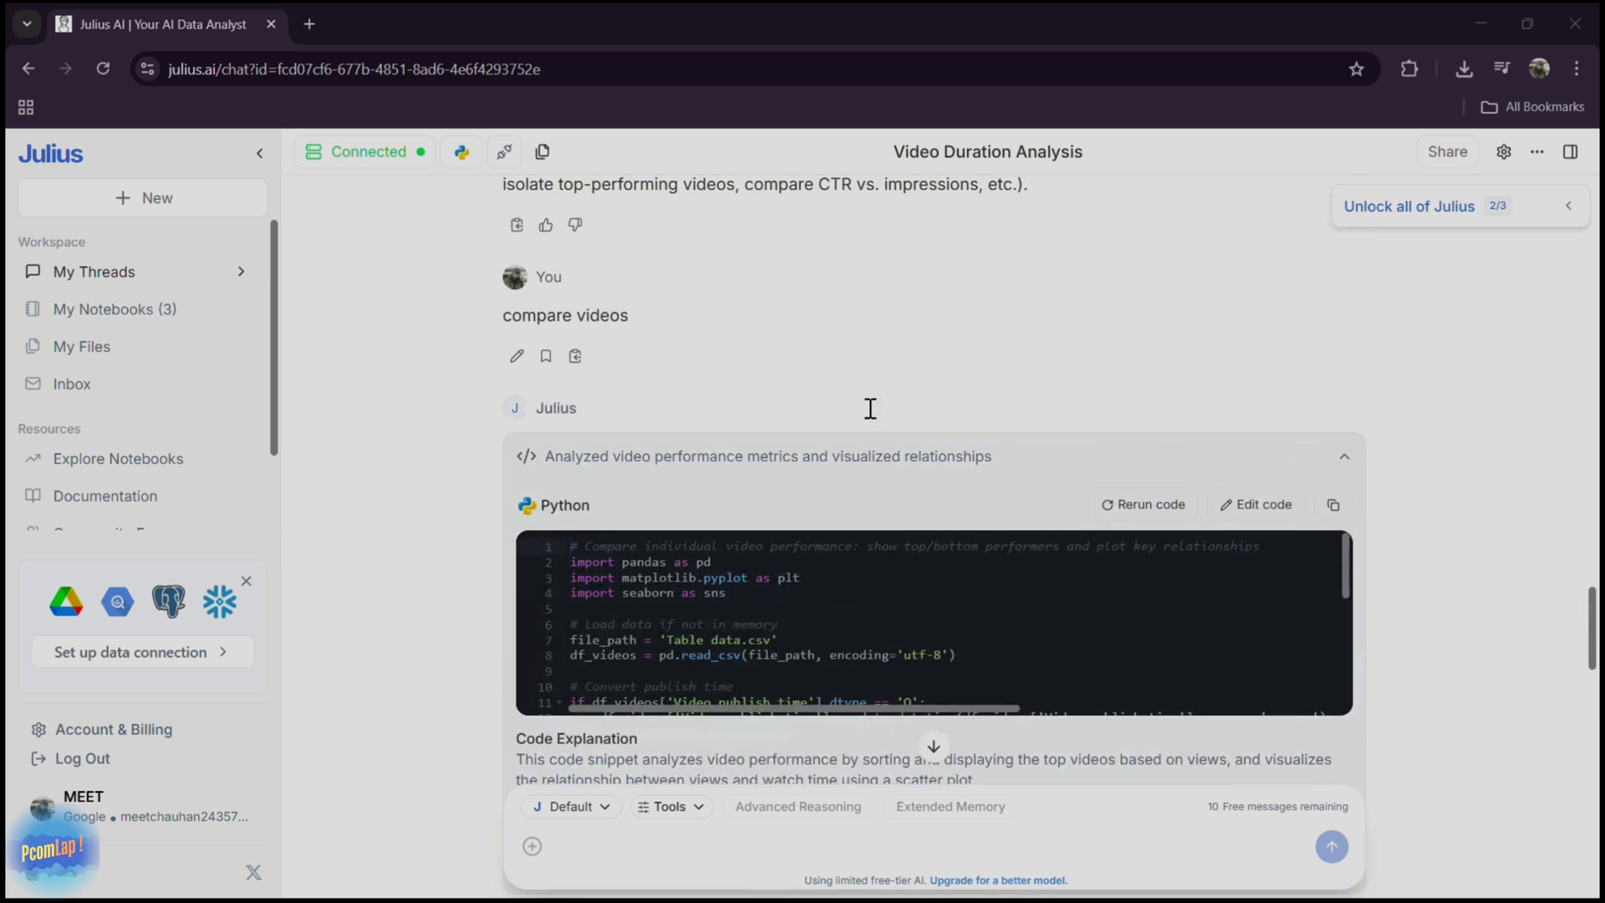
scroll(874, 645, up, 2)
scroll(844, 663, down, 1)
scroll(844, 663, down, 1)
scroll(845, 666, up, 2)
scroll(859, 645, up, 2)
scroll(859, 644, up, 2)
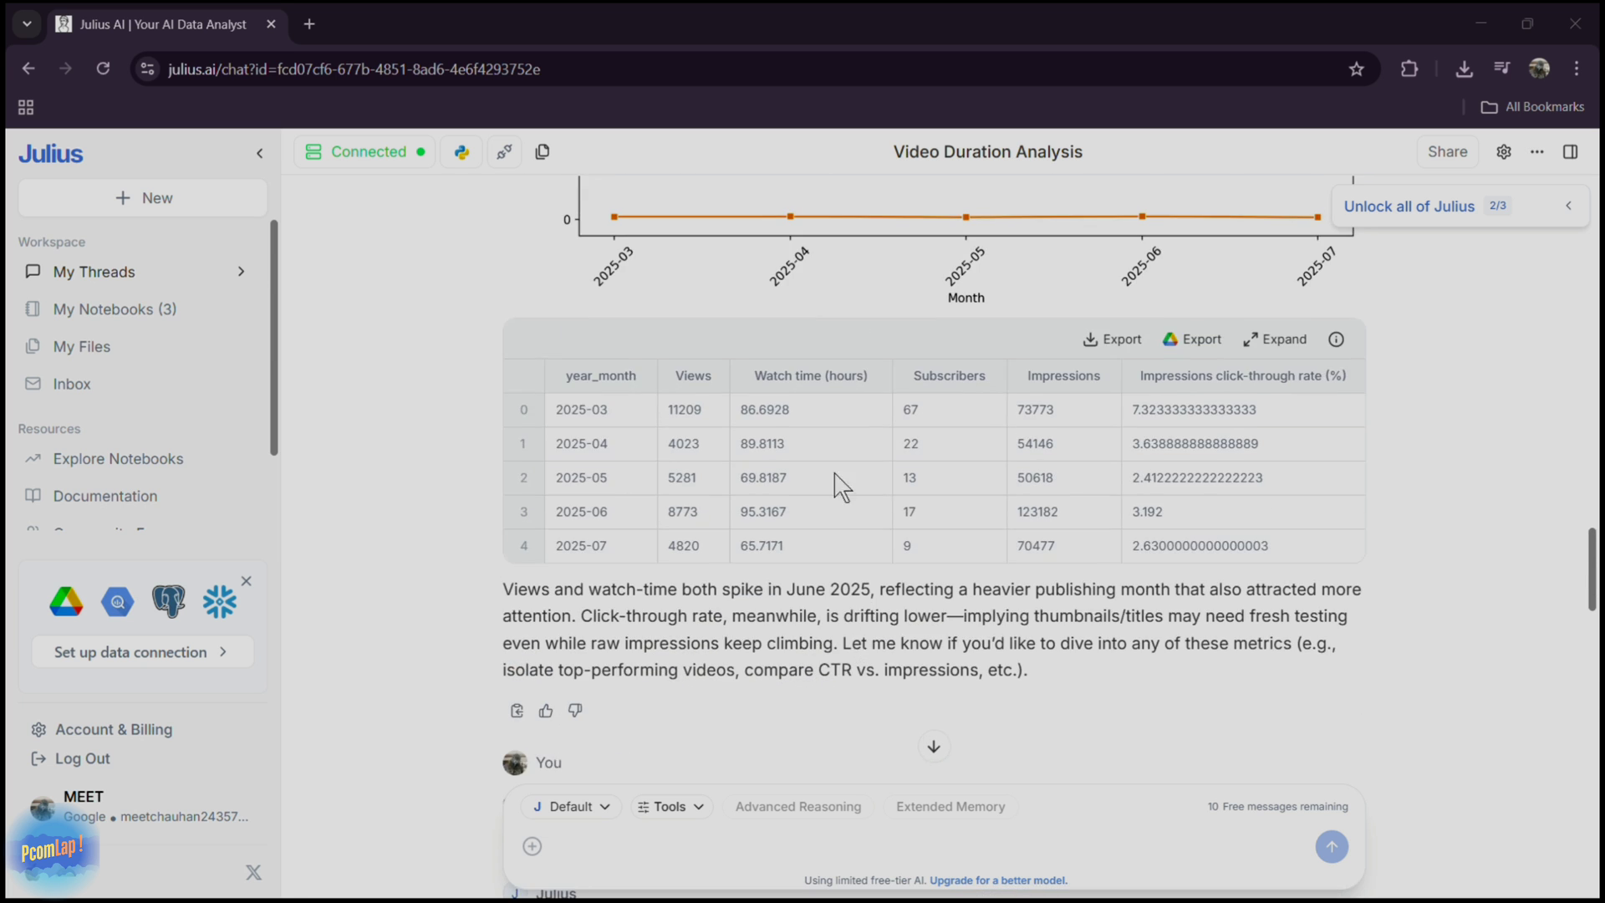
In a new Chrome tab, search for 'google colab'.
click(307, 24)
text(c)
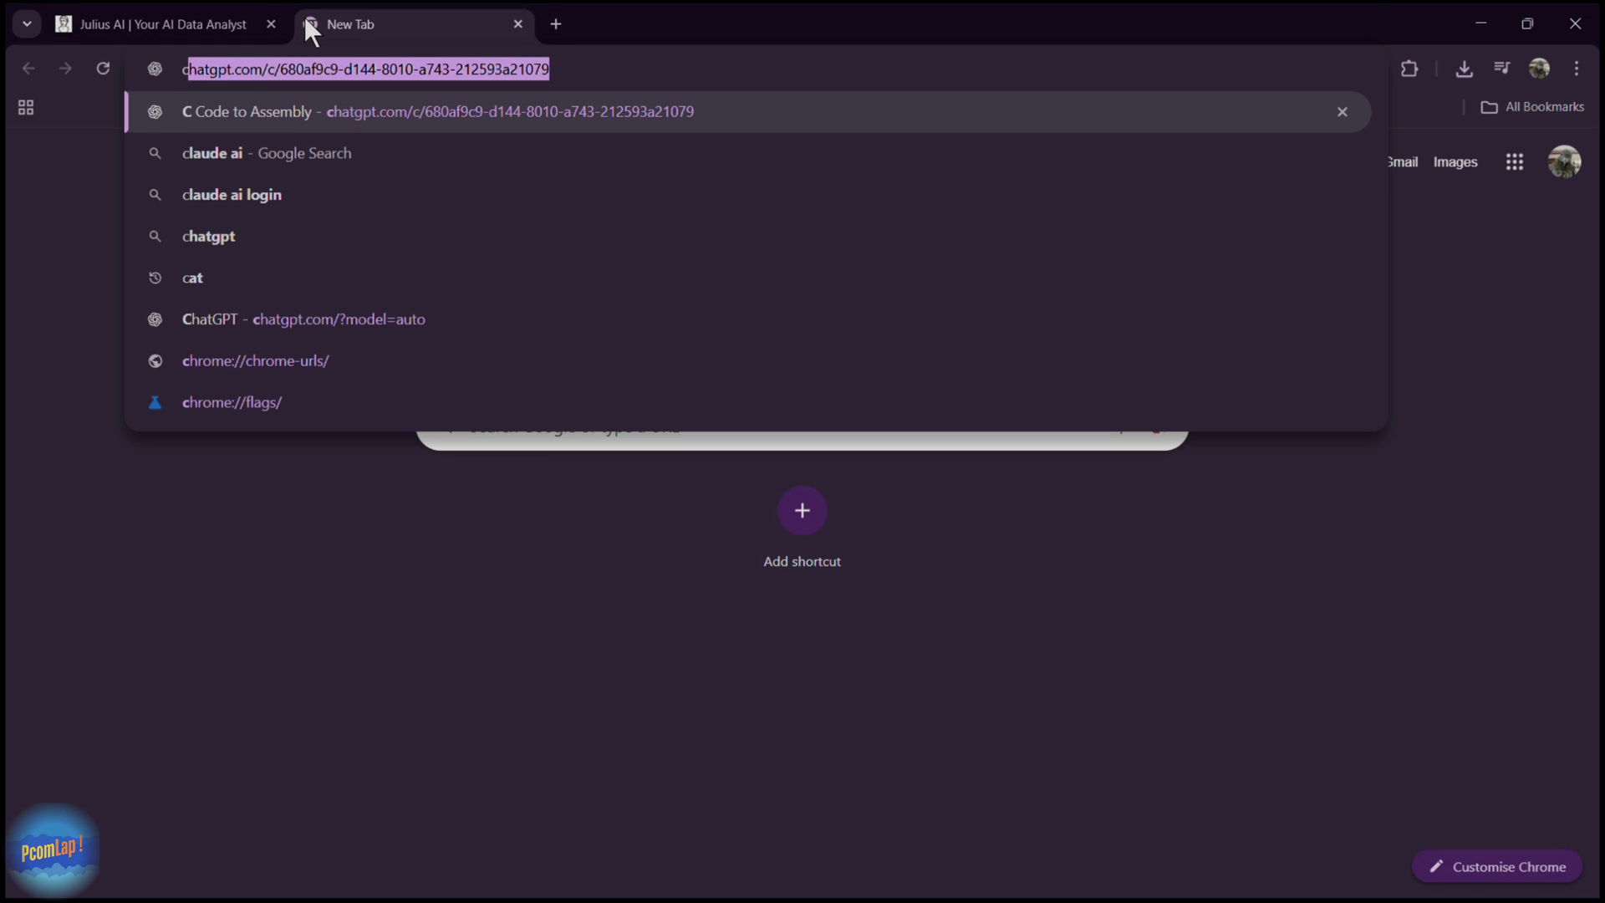
key(BackSpace)
text(g)
key(BackSpace)
key(BackSpace)
text(g)
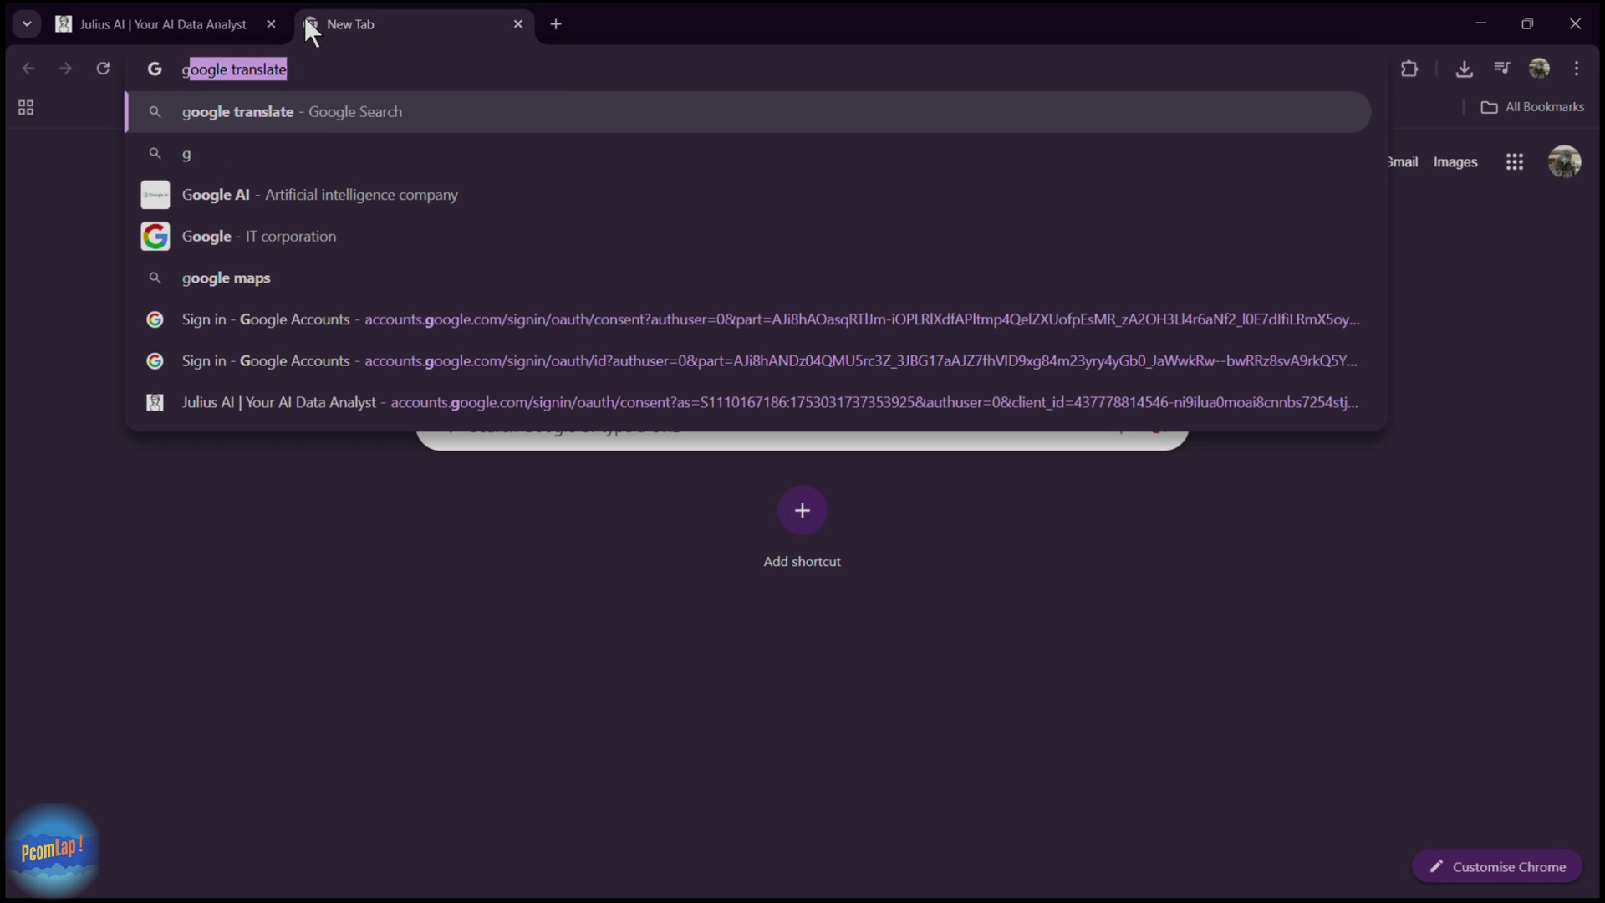
text(oogle co)
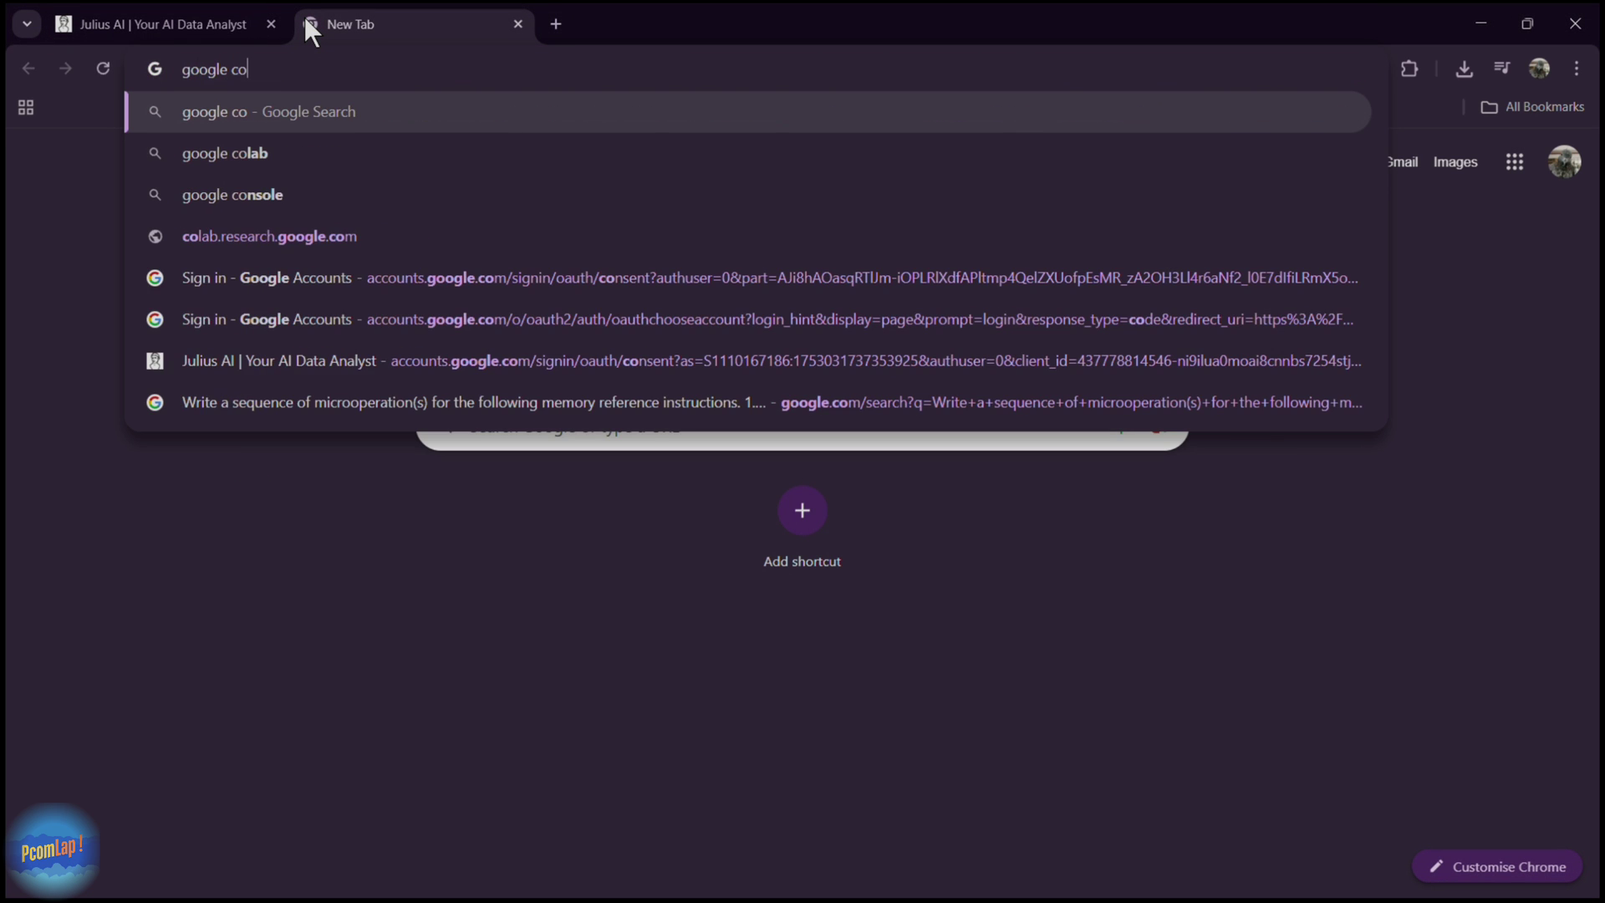
text(lab)
key(Return)
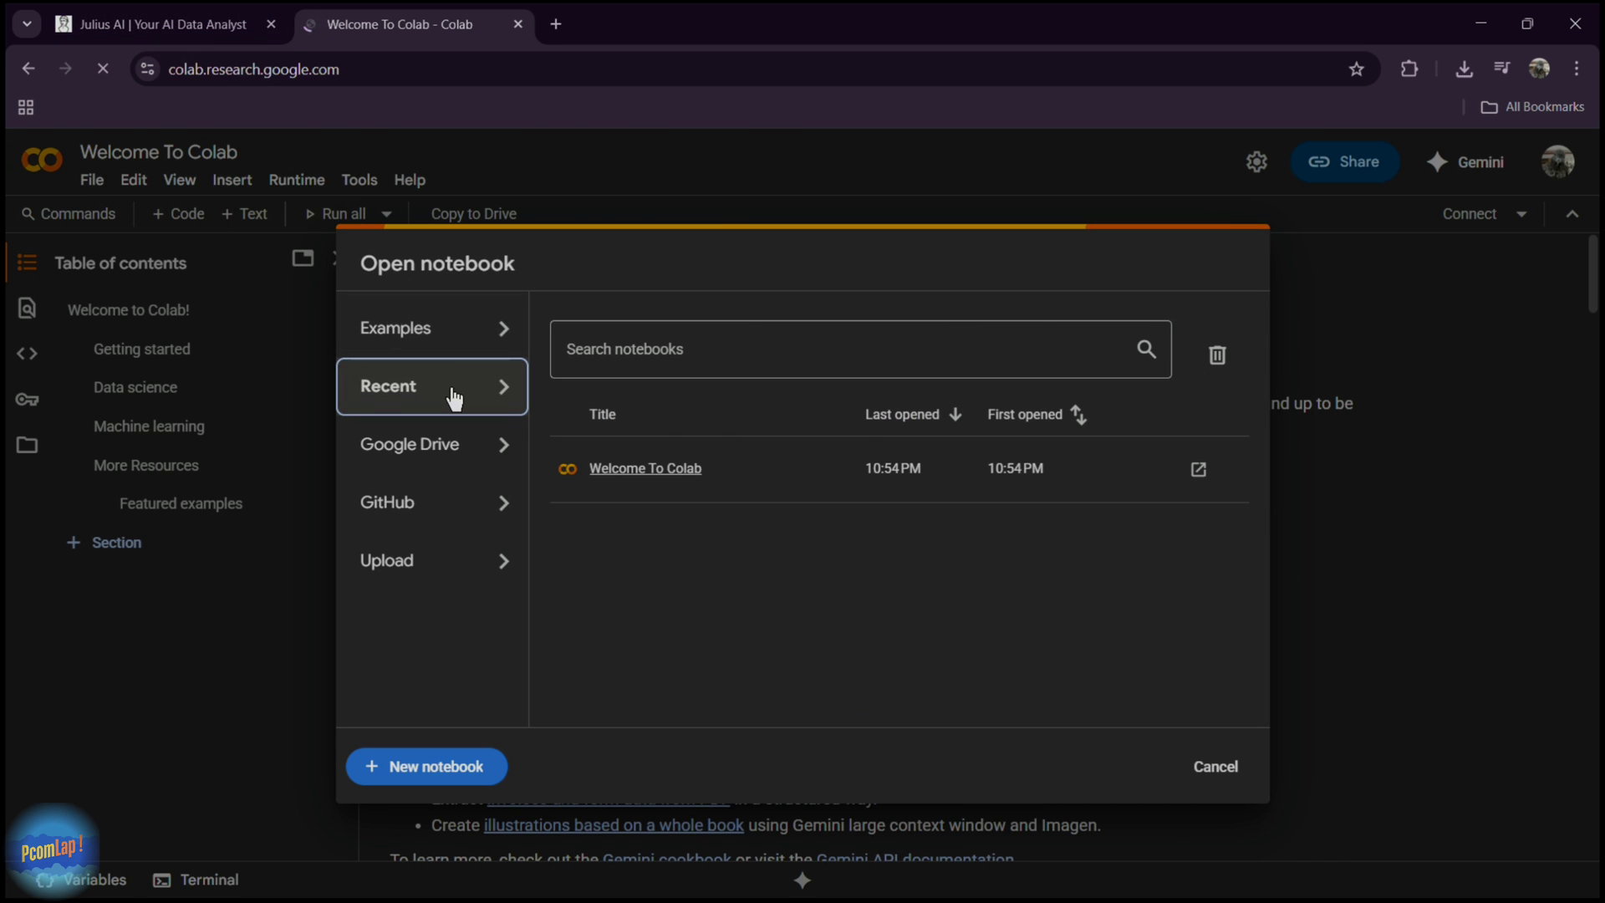
Cancel the notebook picker and show the Welcome notebook's table of contents.
click(656, 469)
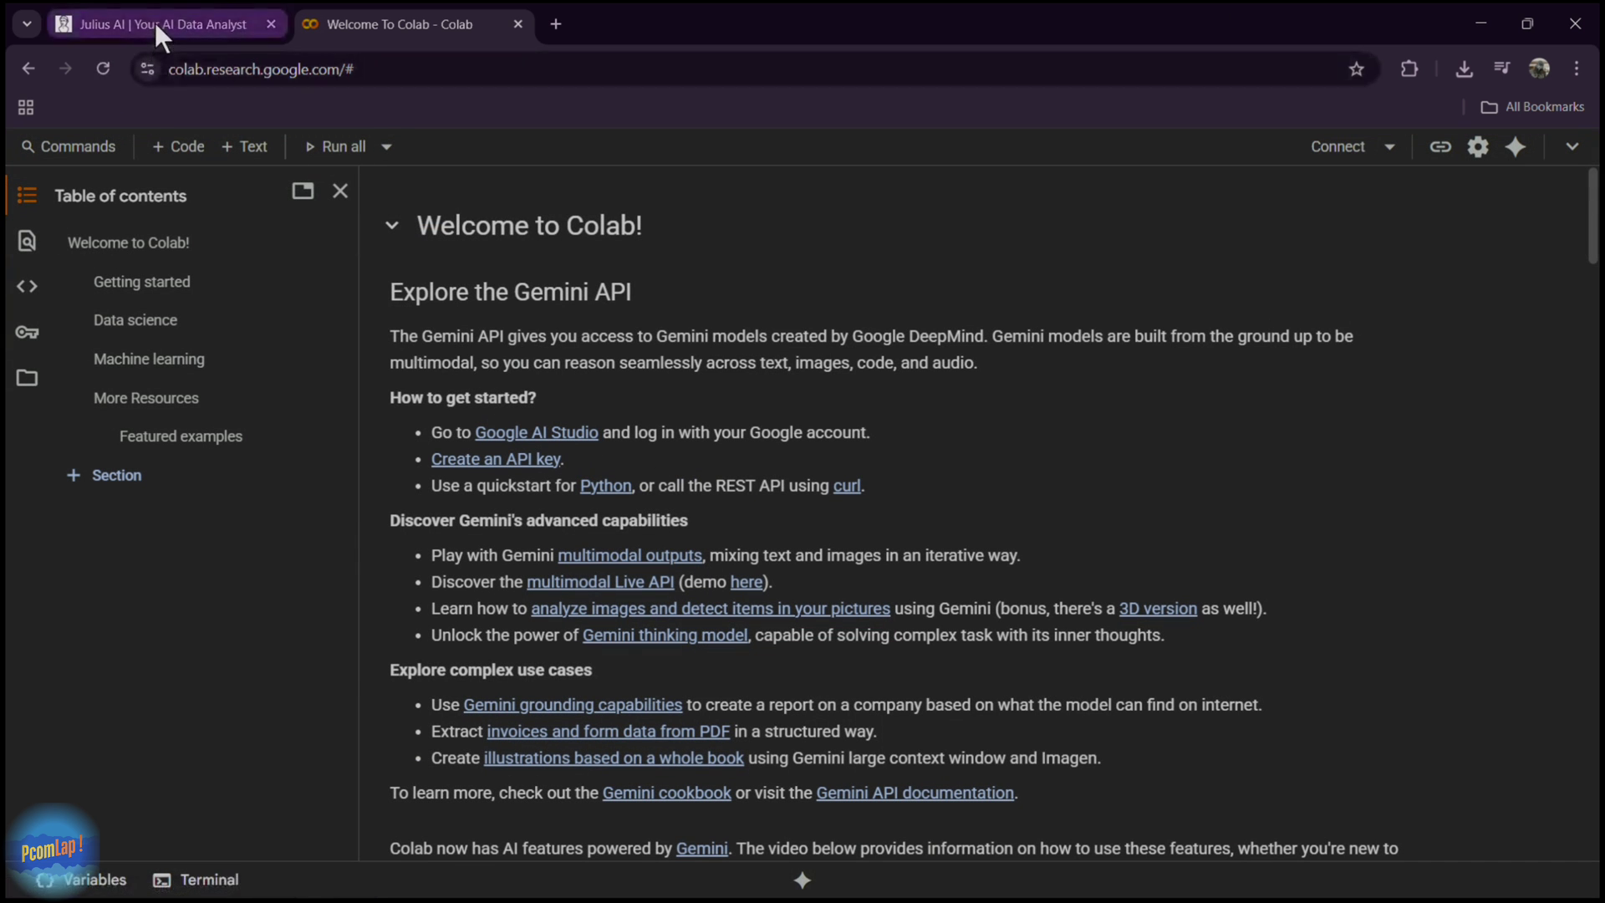
click(26, 243)
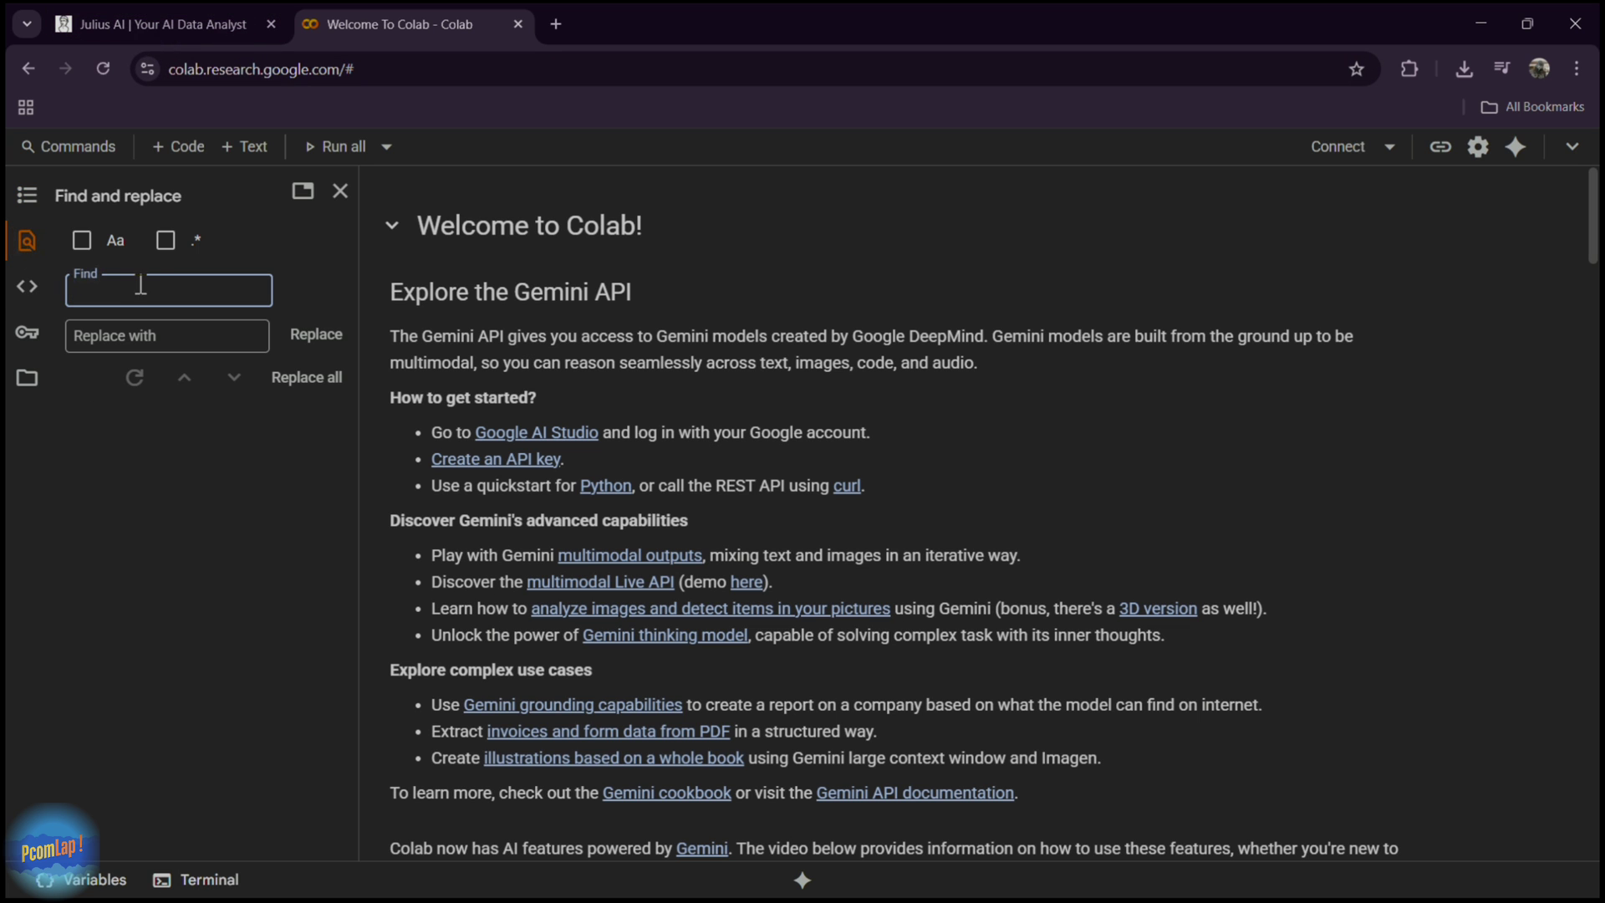
click(340, 190)
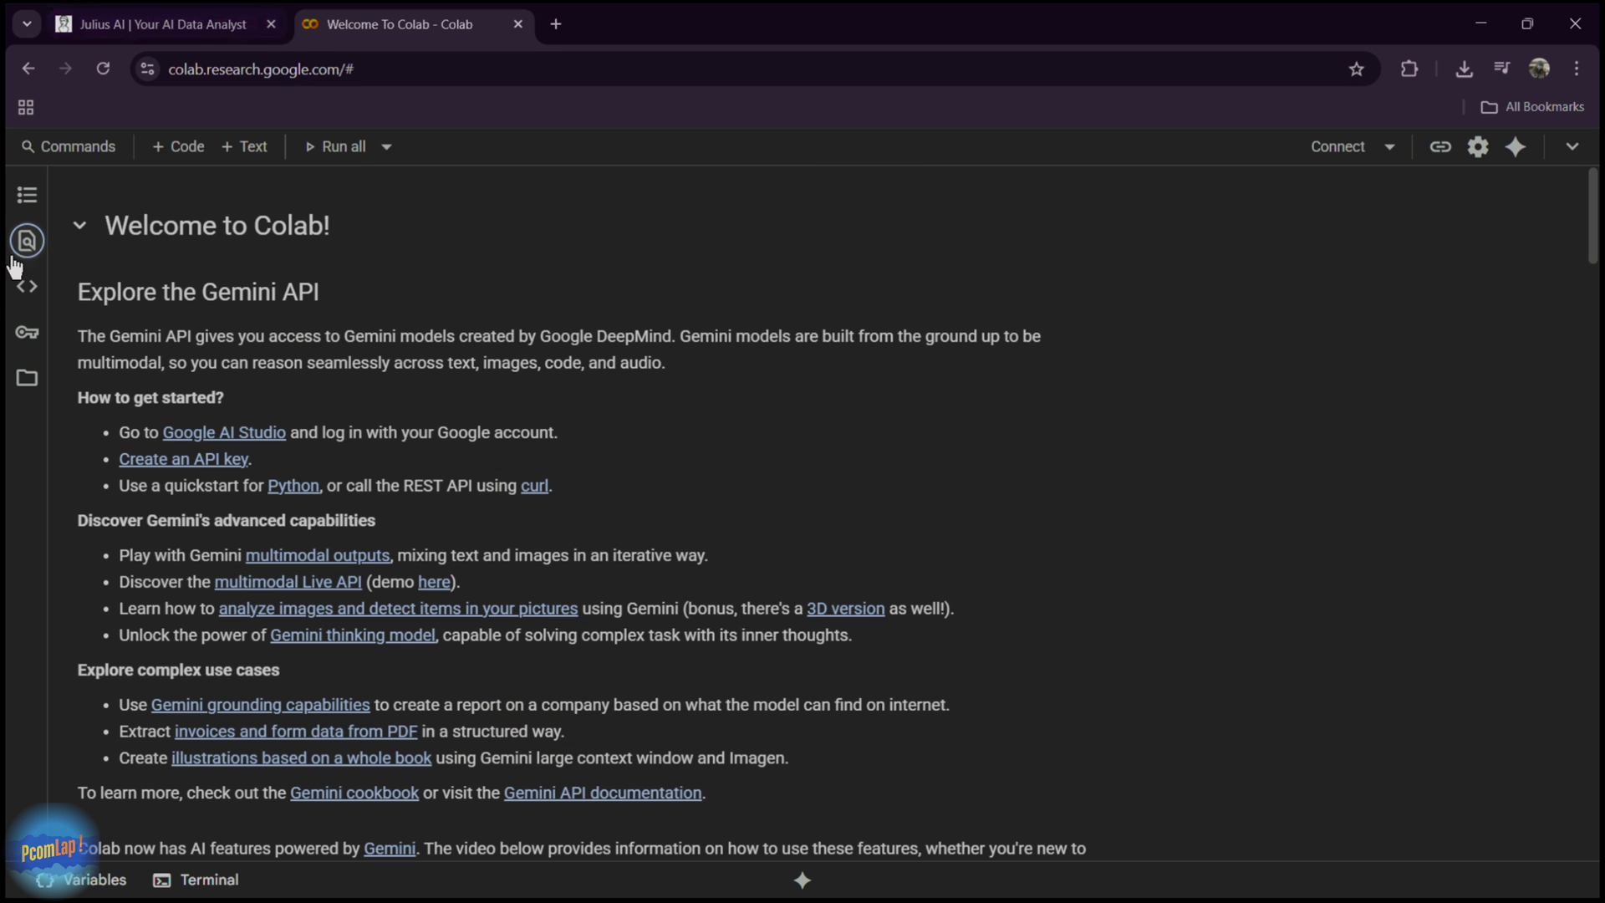
click(20, 290)
click(28, 197)
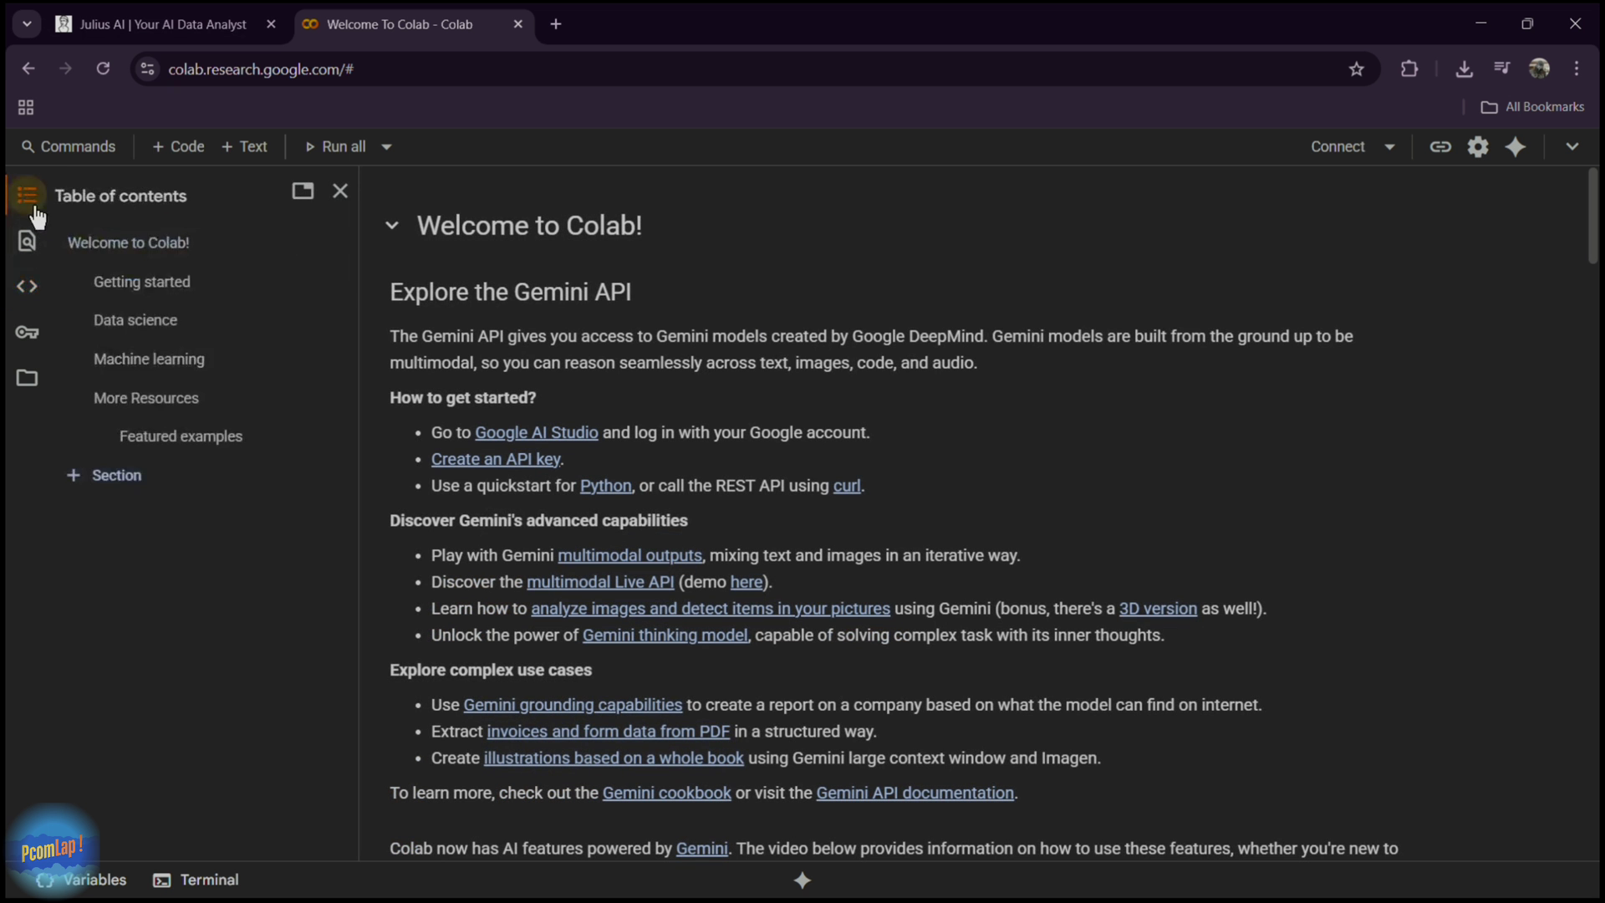
Add a new empty code cell at the end of the Colab notebook.
click(26, 378)
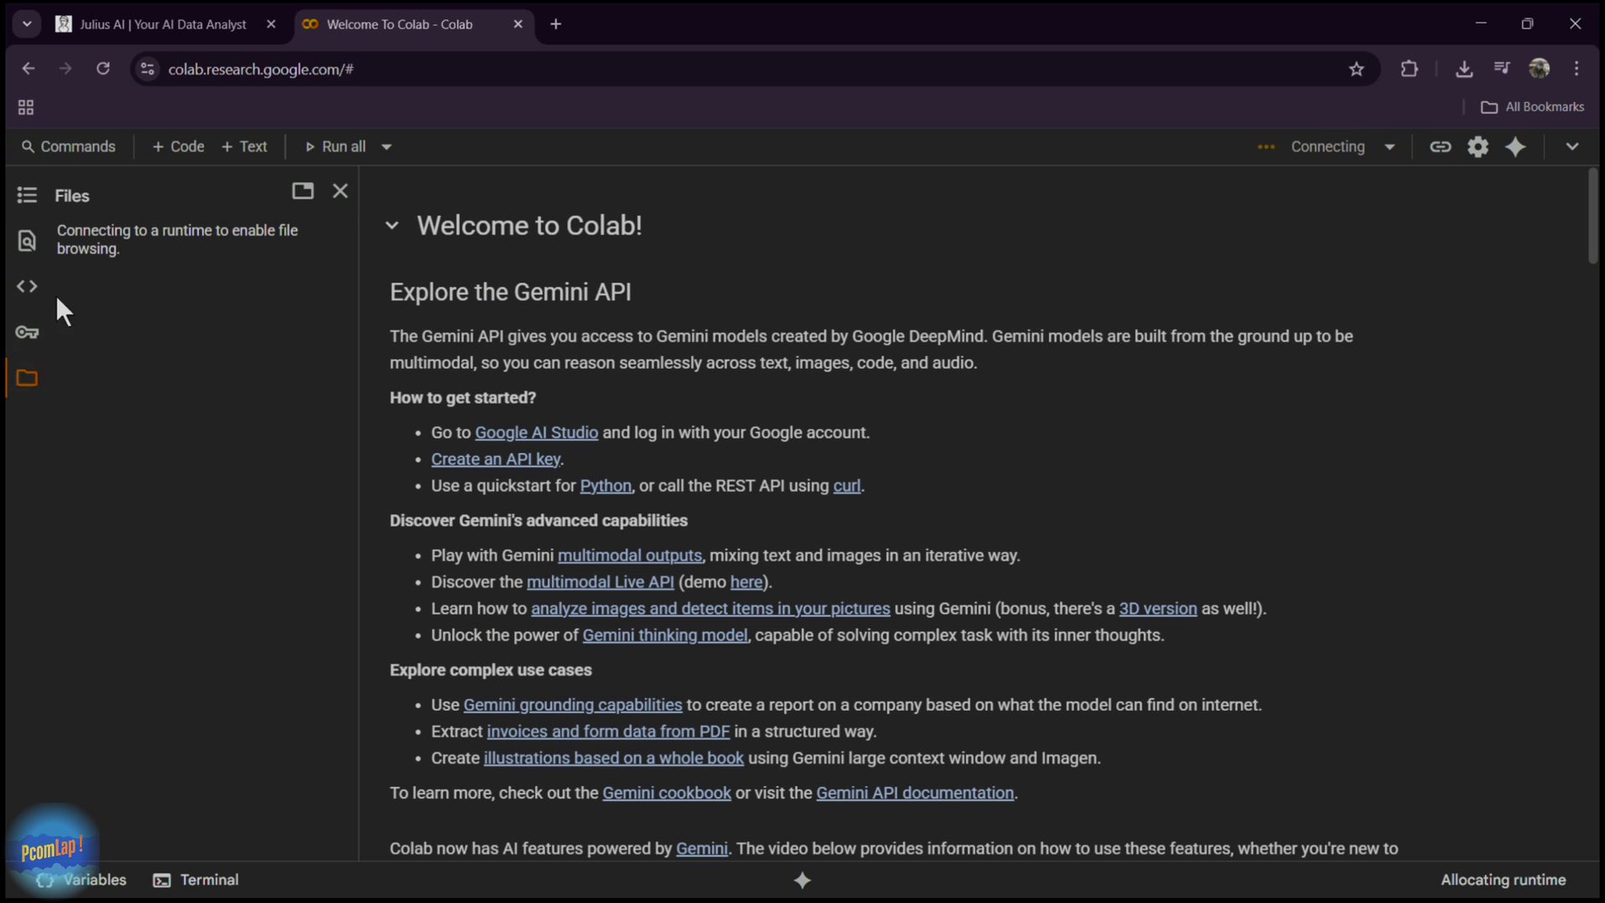
click(340, 191)
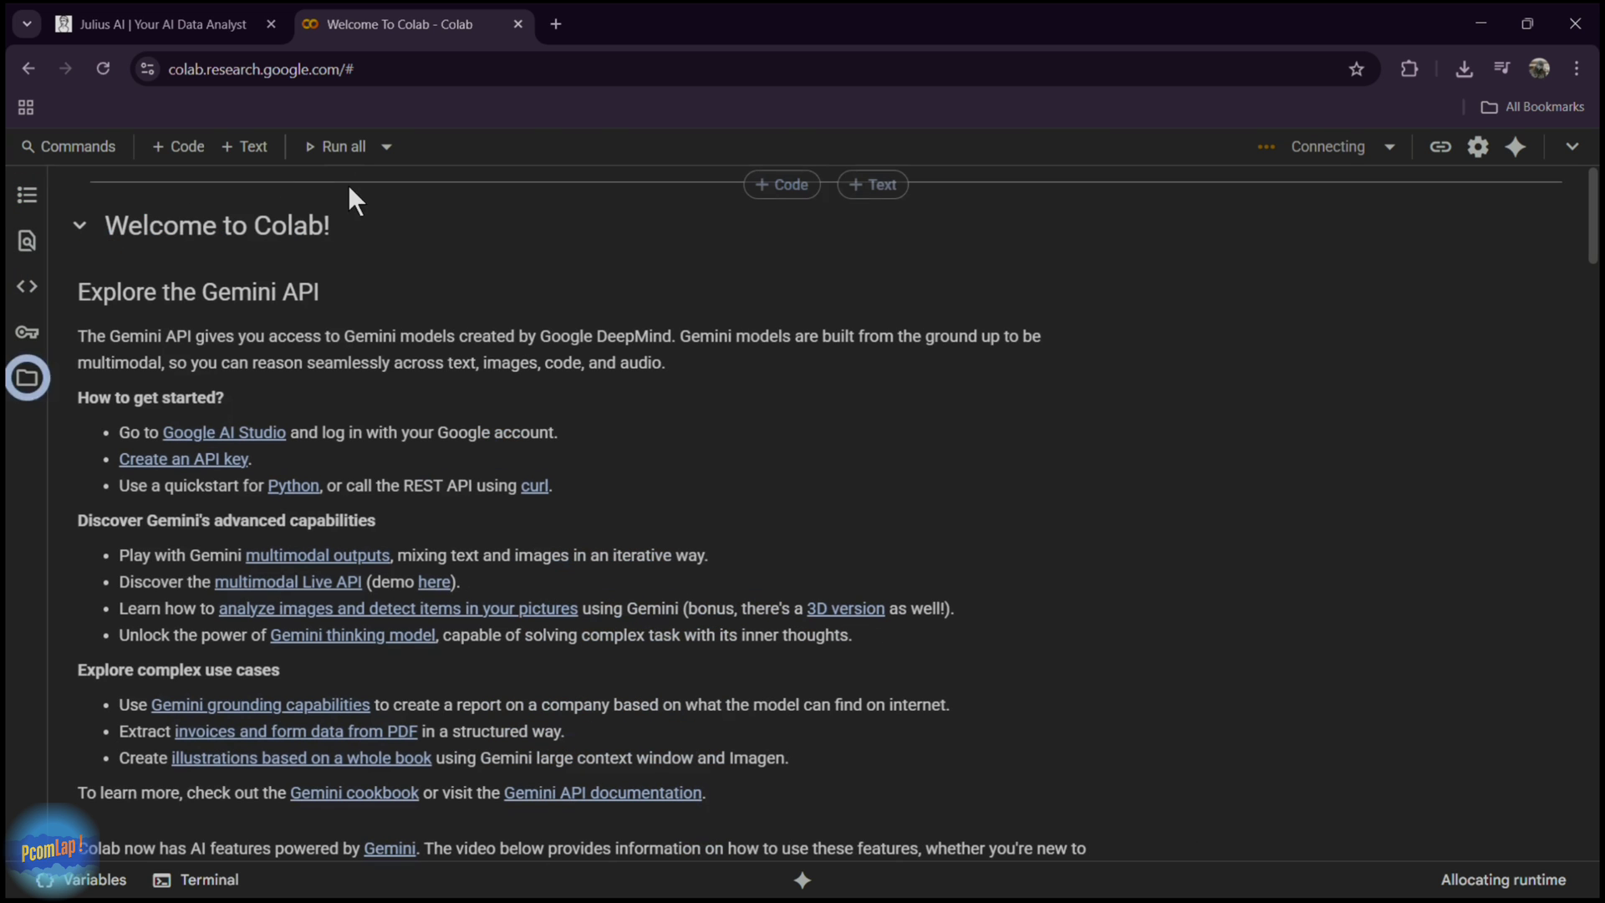
click(171, 148)
scroll(376, 610, down, 2)
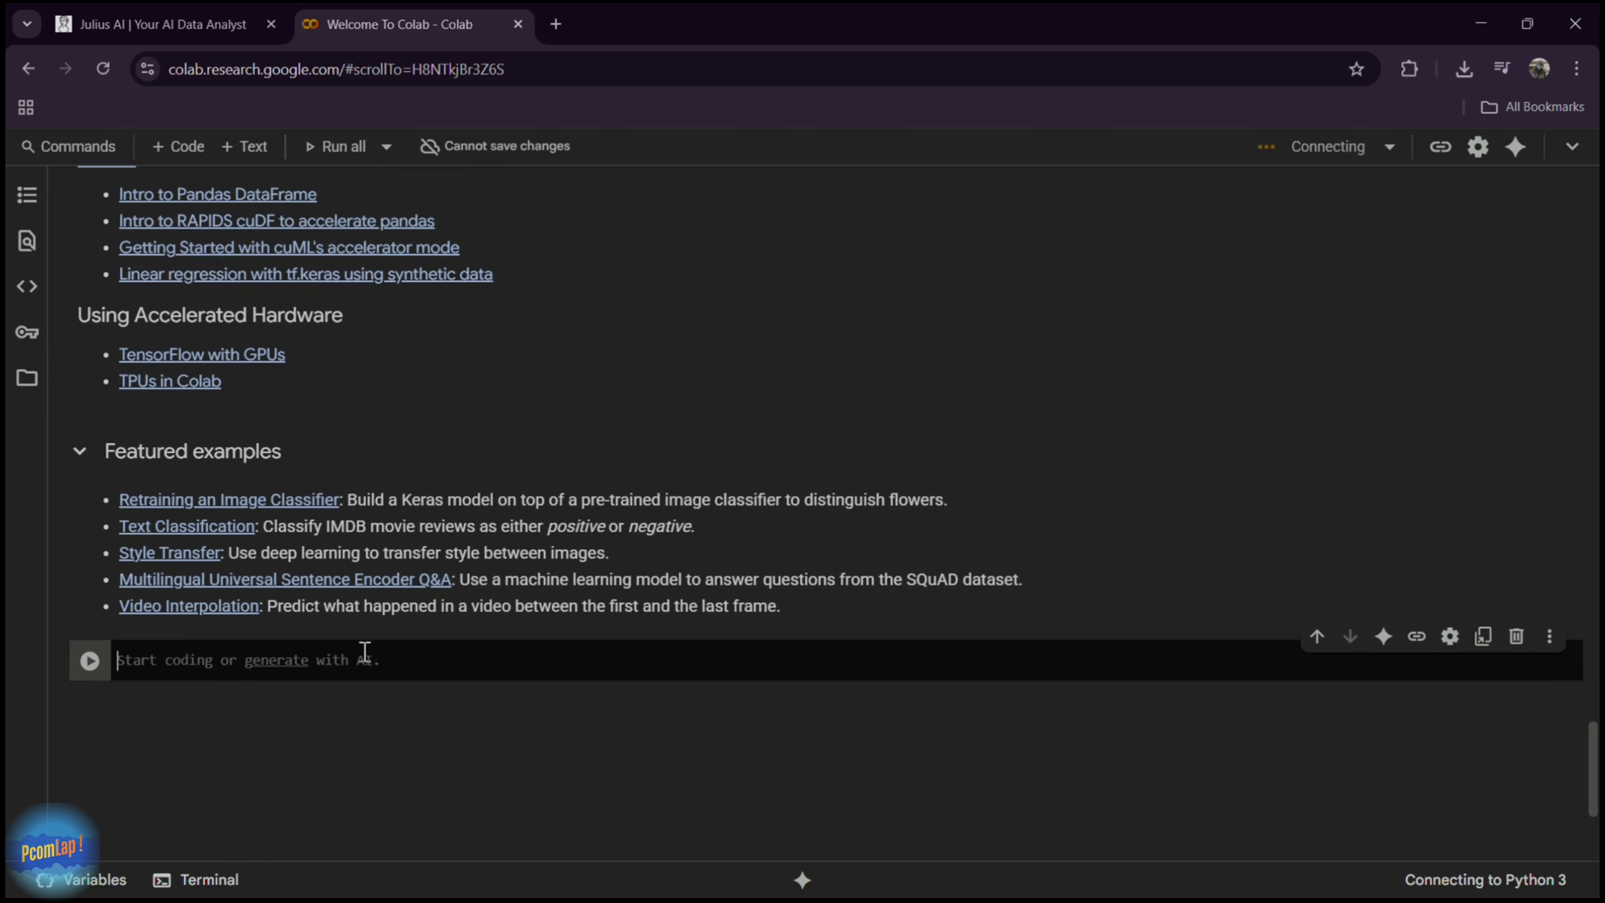
Copy the monthly trends code from the Julius chat and return to Colab.
key(alt+Tab)
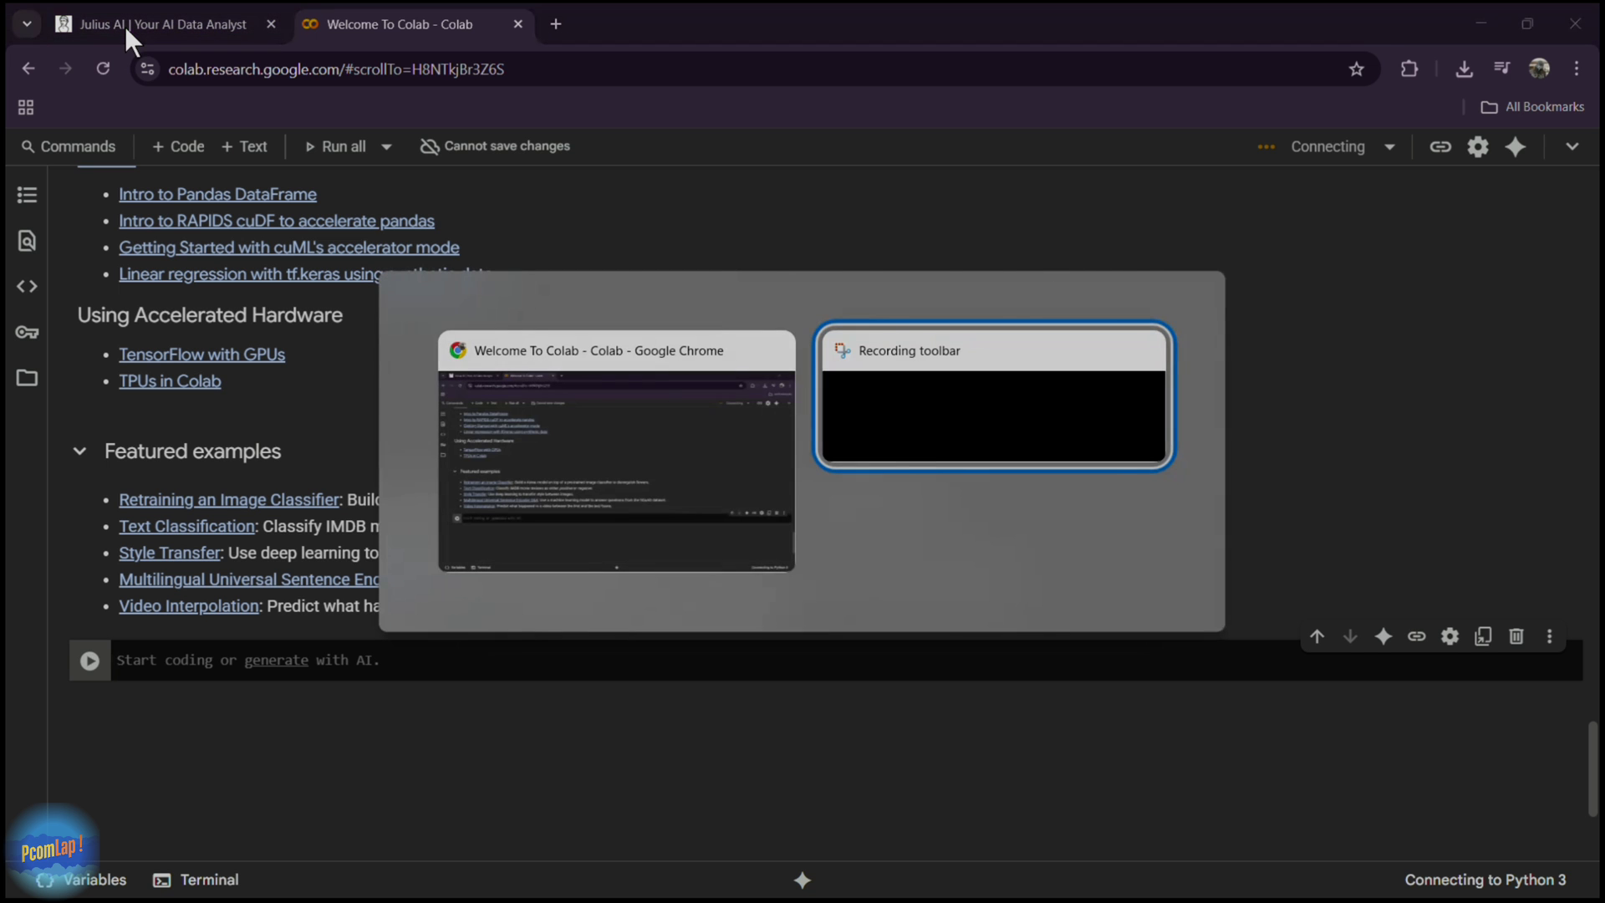
click(124, 27)
scroll(740, 393, down, 2)
scroll(748, 393, down, 3)
scroll(815, 423, up, 5)
scroll(815, 423, up, 7)
scroll(815, 423, up, 6)
scroll(815, 423, up, 2)
scroll(832, 631, up, 1)
scroll(834, 629, up, 2)
scroll(833, 629, up, 3)
scroll(833, 629, up, 2)
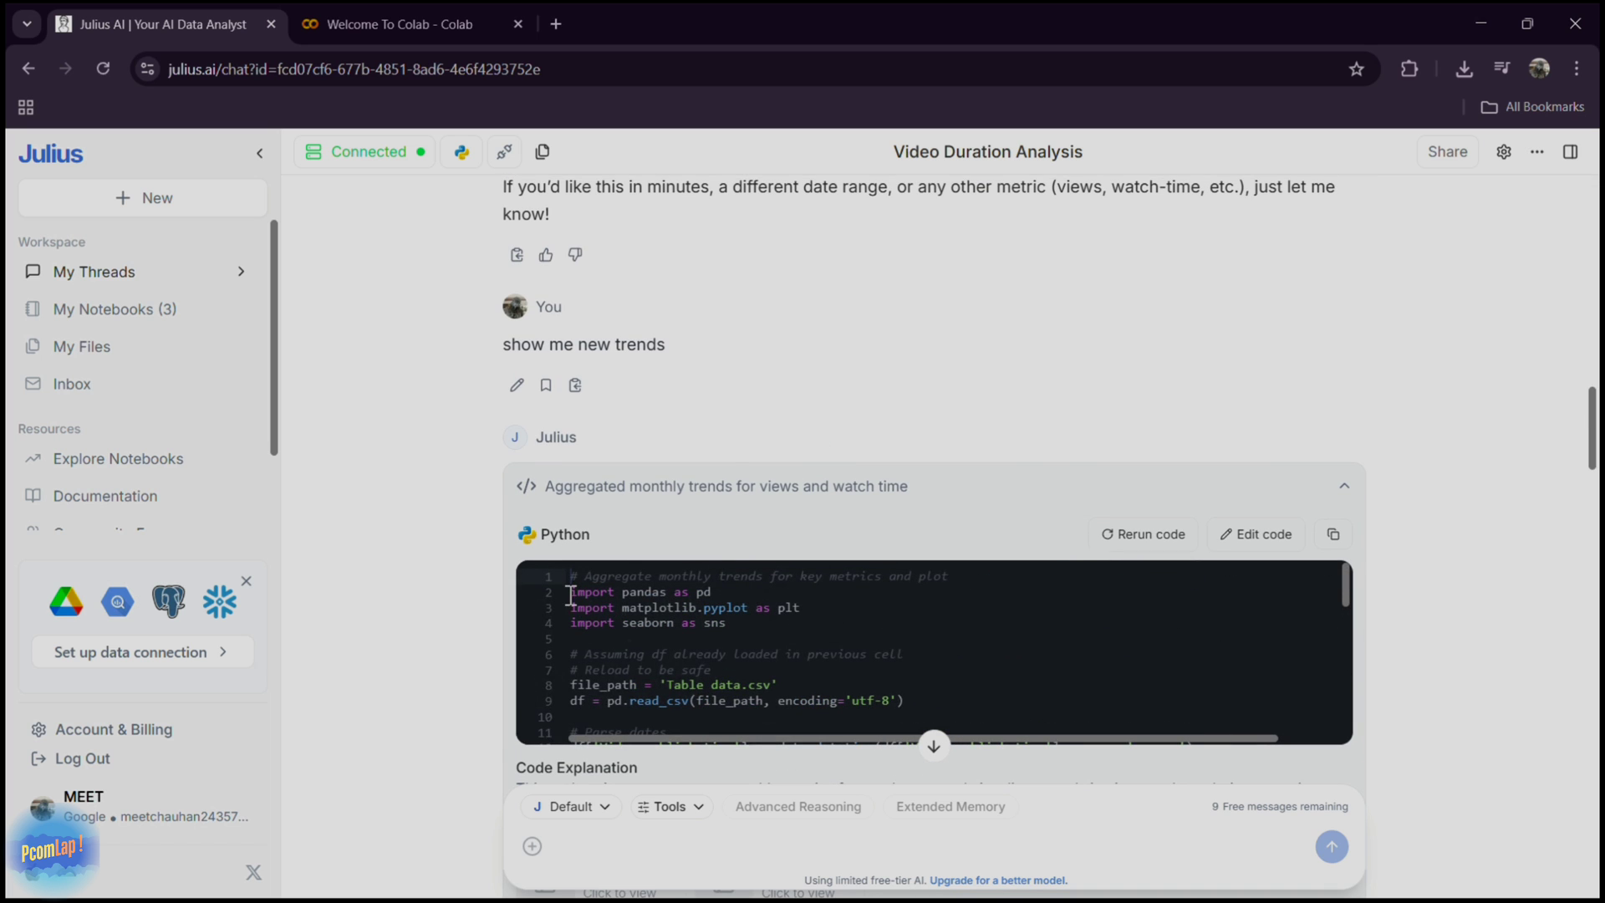
click(1332, 536)
key(alt+Tab)
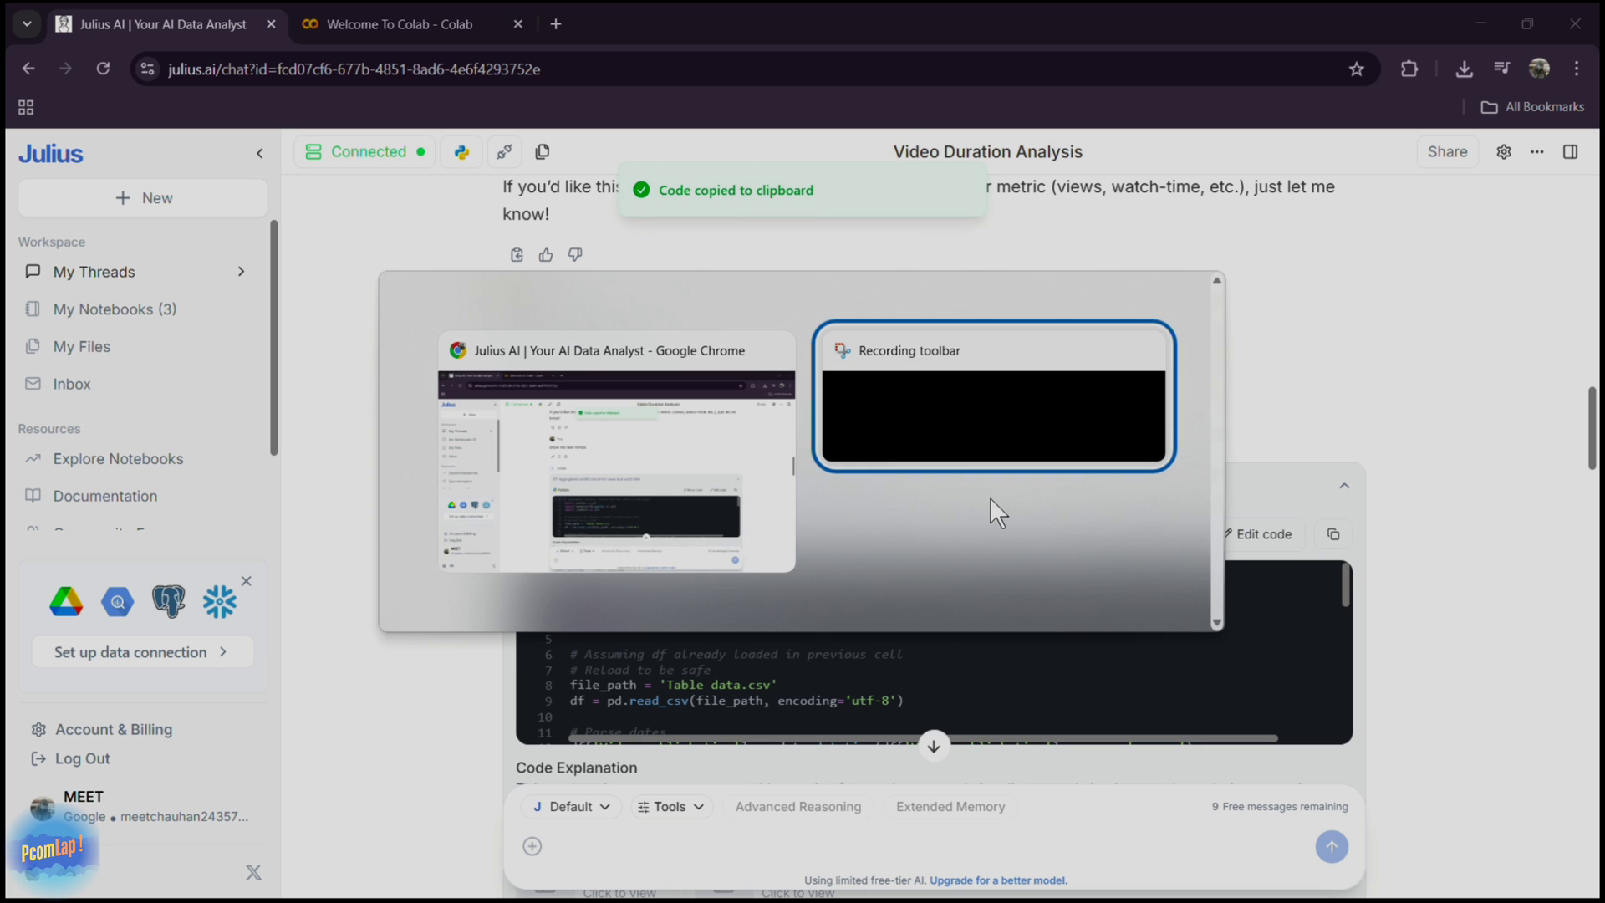
click(397, 17)
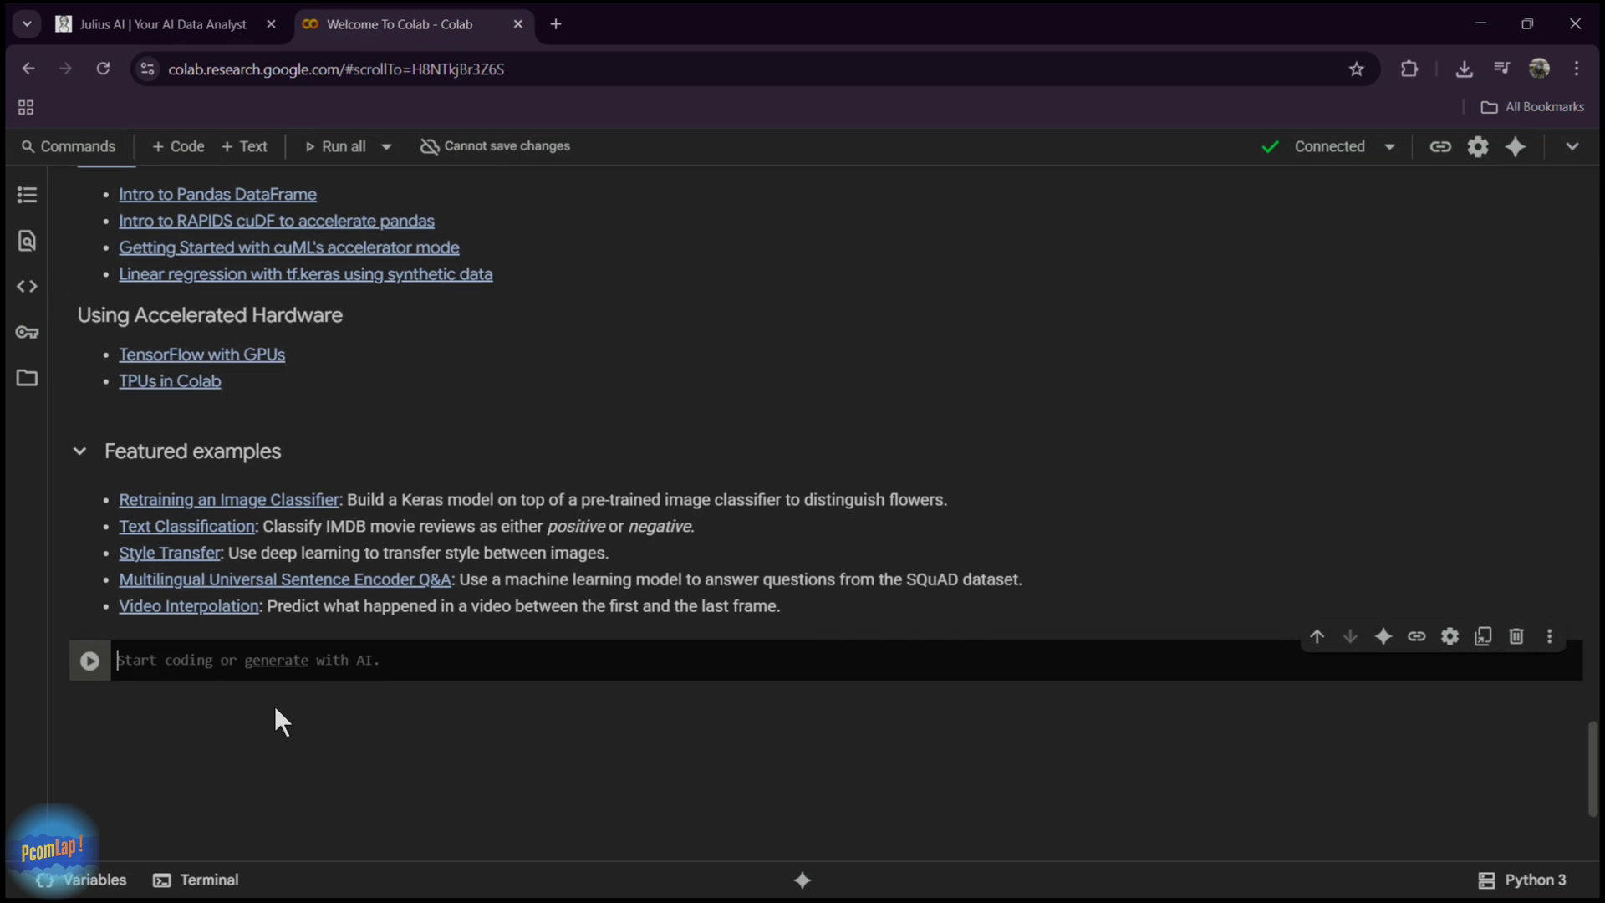
Paste Julius's monthly views and watch-time code into the empty cell and review it.
key(ctrl+v)
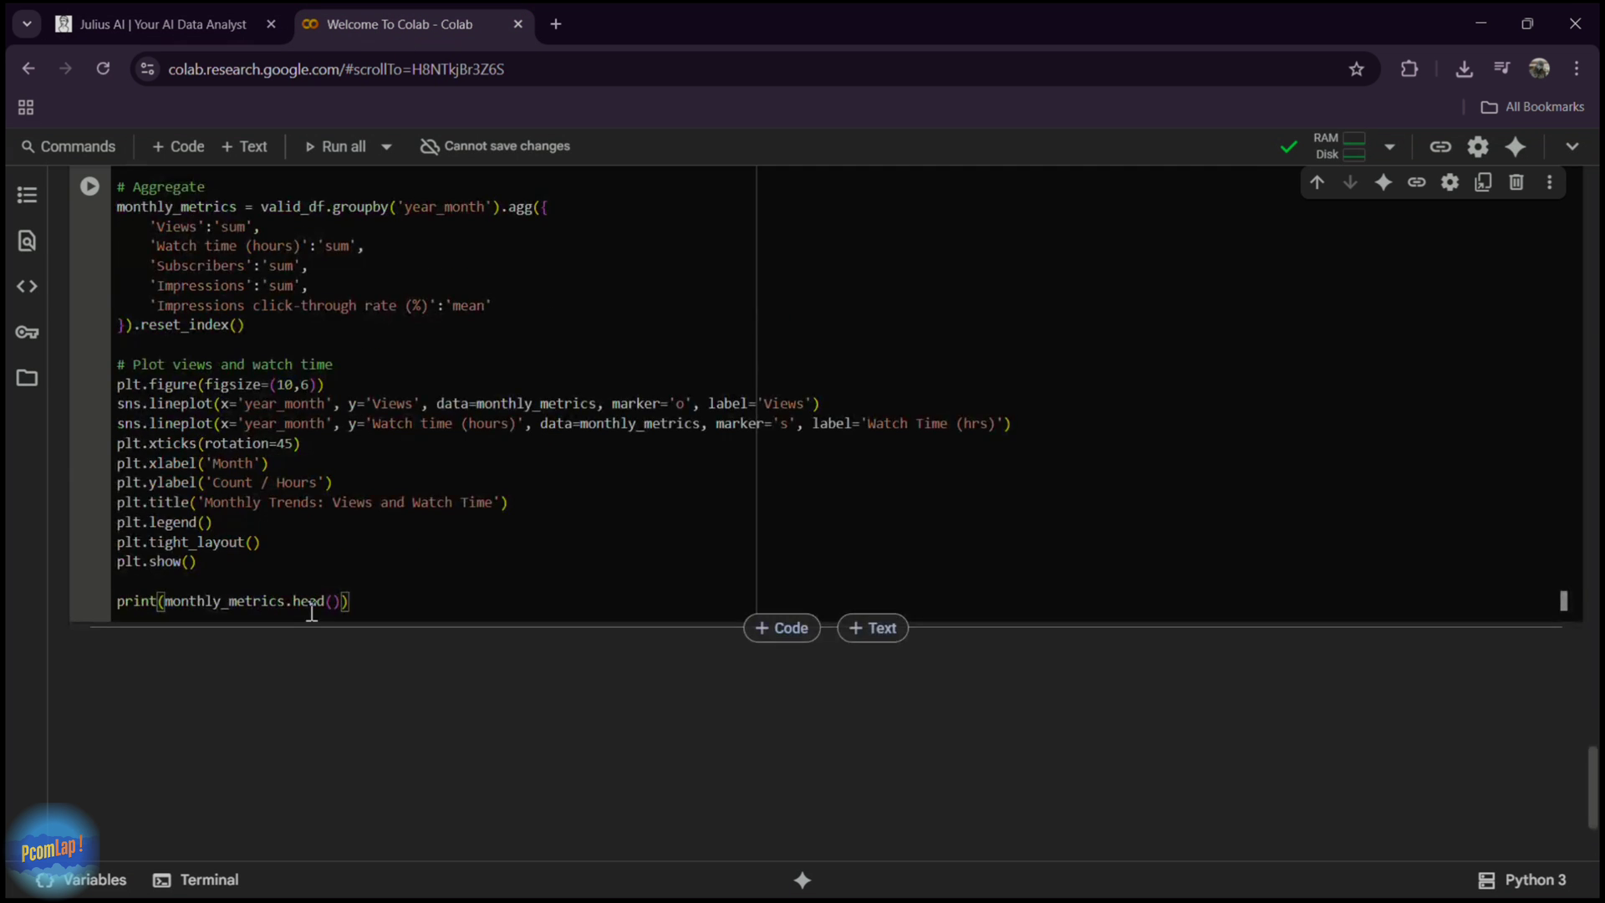
scroll(311, 613, up, 1)
scroll(312, 613, up, 4)
scroll(250, 618, up, 3)
scroll(202, 625, up, 1)
scroll(202, 625, down, 1)
scroll(631, 544, down, 3)
scroll(652, 418, down, 1)
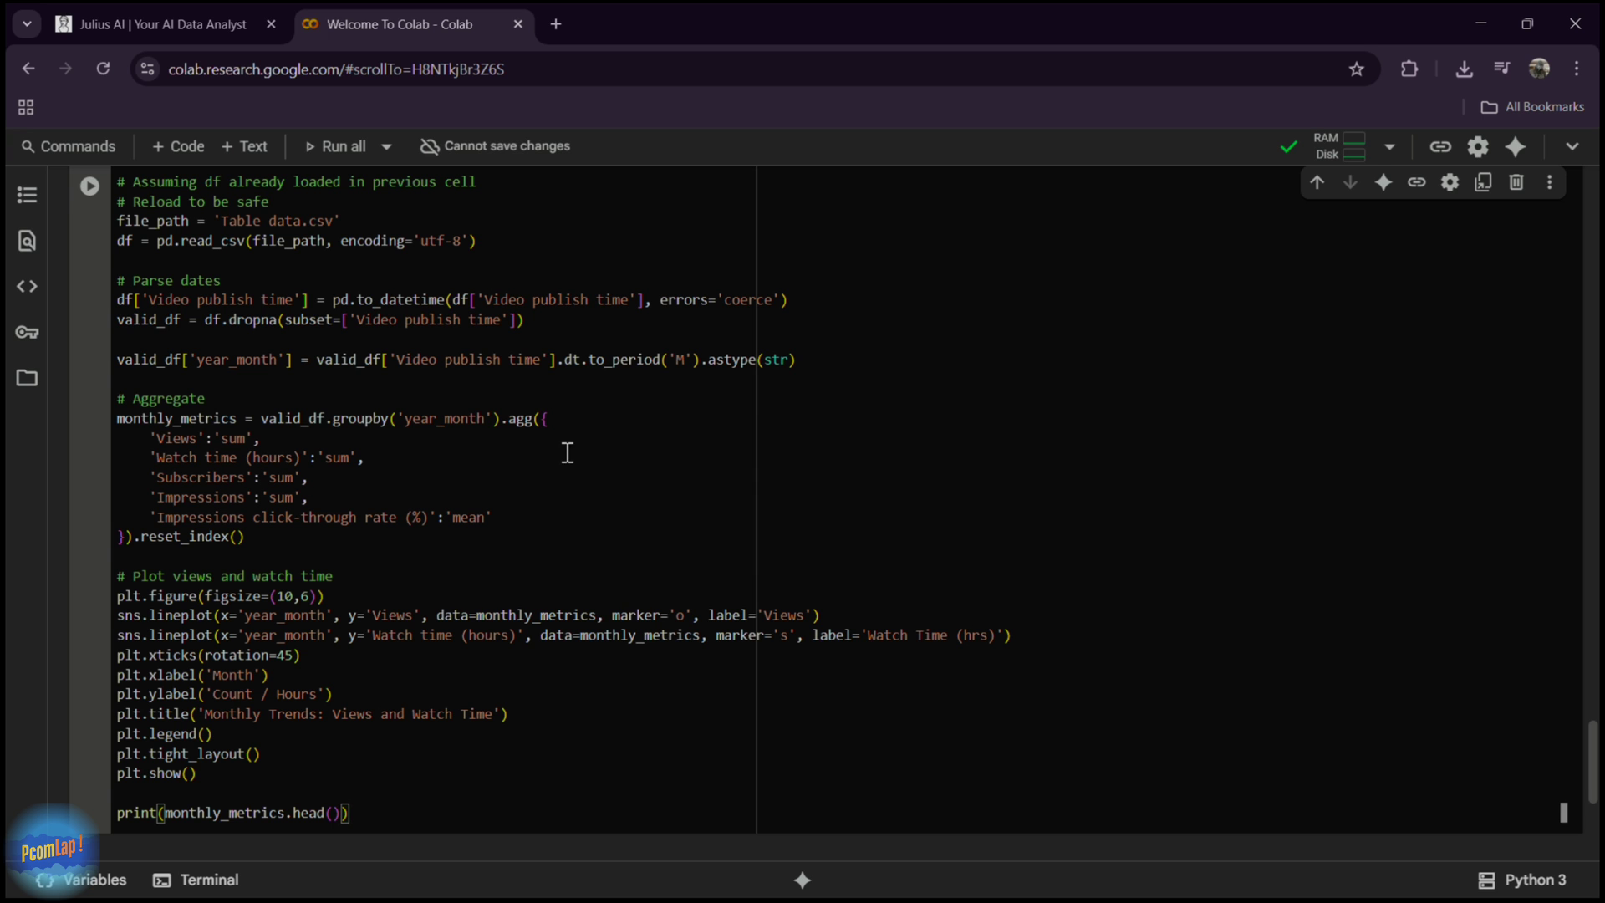
scroll(566, 448, up, 1)
scroll(566, 448, up, 1)
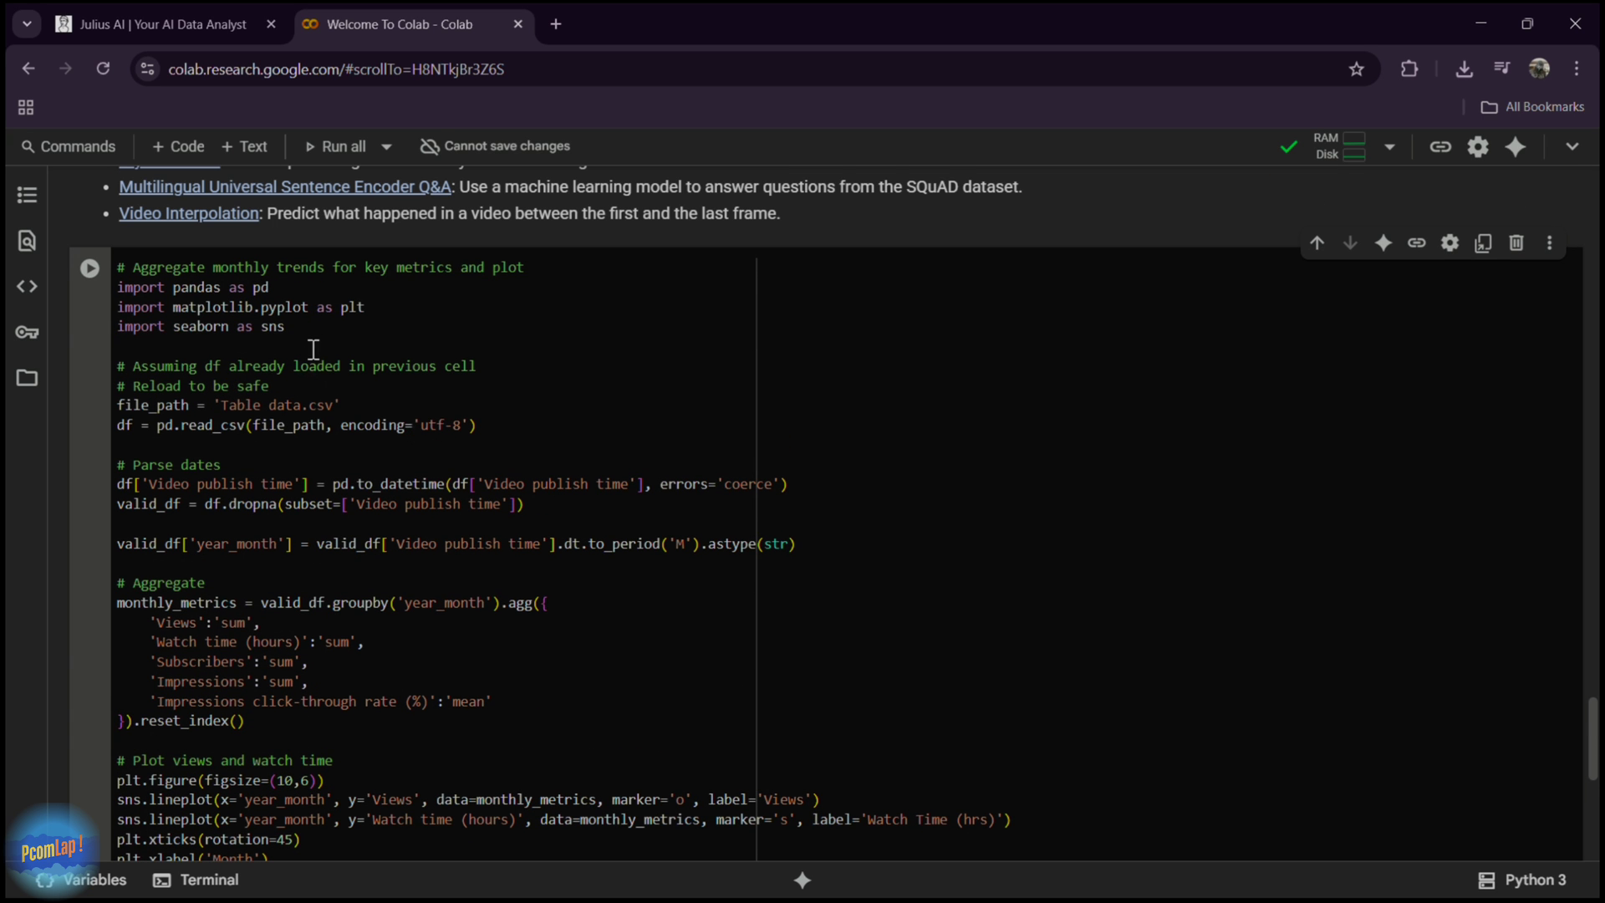
click(160, 16)
click(413, 17)
Close the Colab tab without saving and copy the trends exchange in Julius.
click(518, 23)
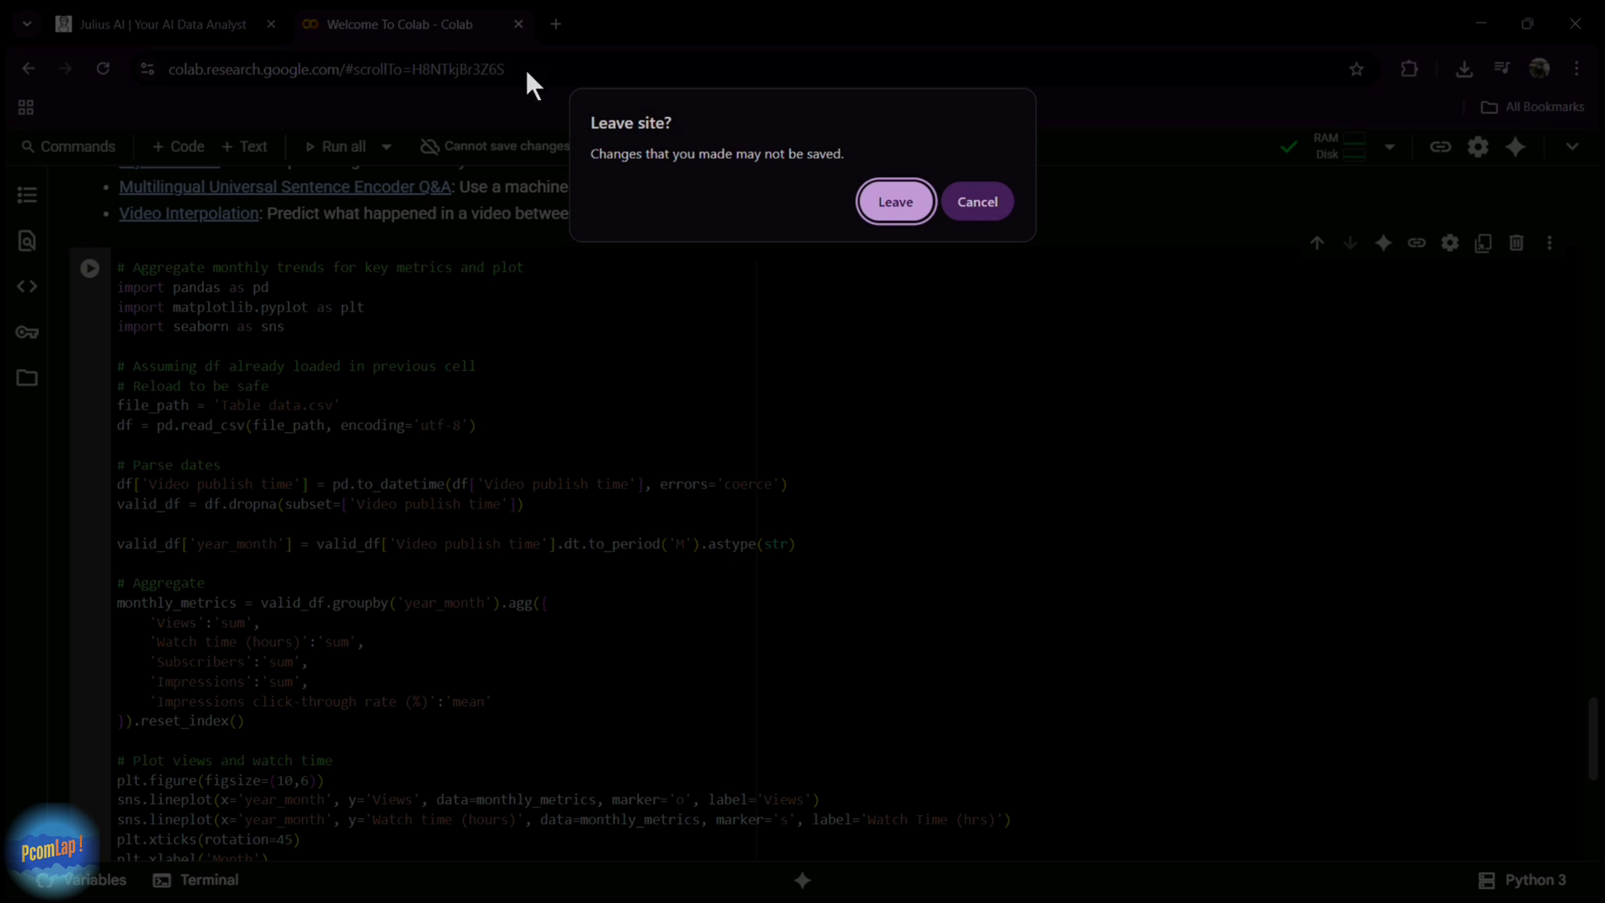
click(927, 202)
scroll(861, 455, down, 3)
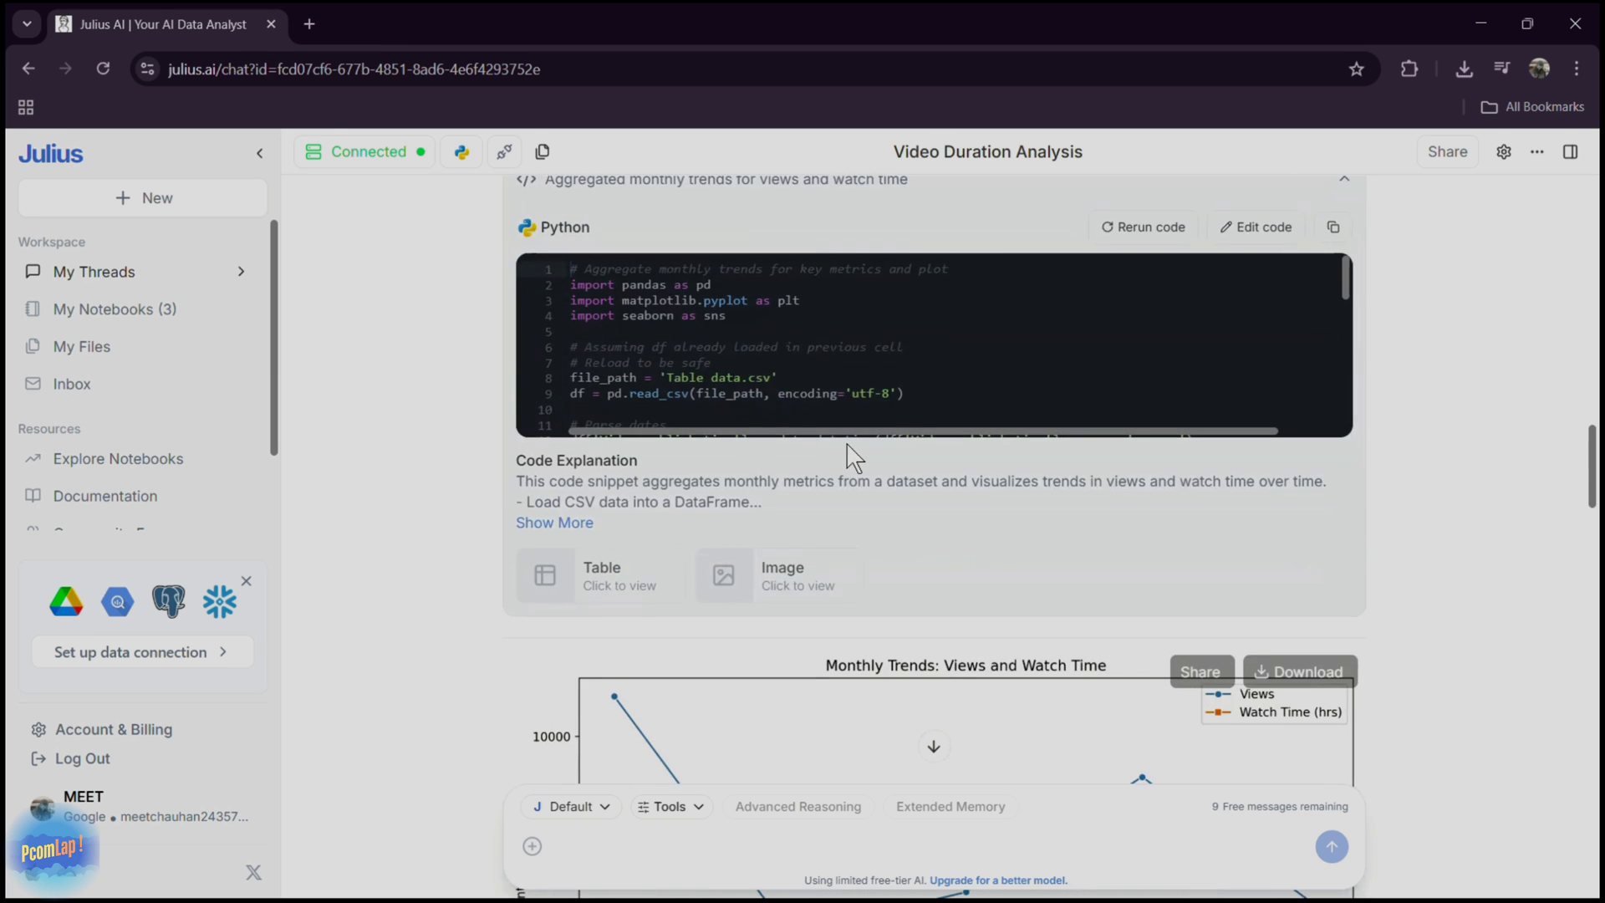
scroll(861, 455, down, 5)
scroll(957, 416, up, 4)
scroll(1240, 401, up, 5)
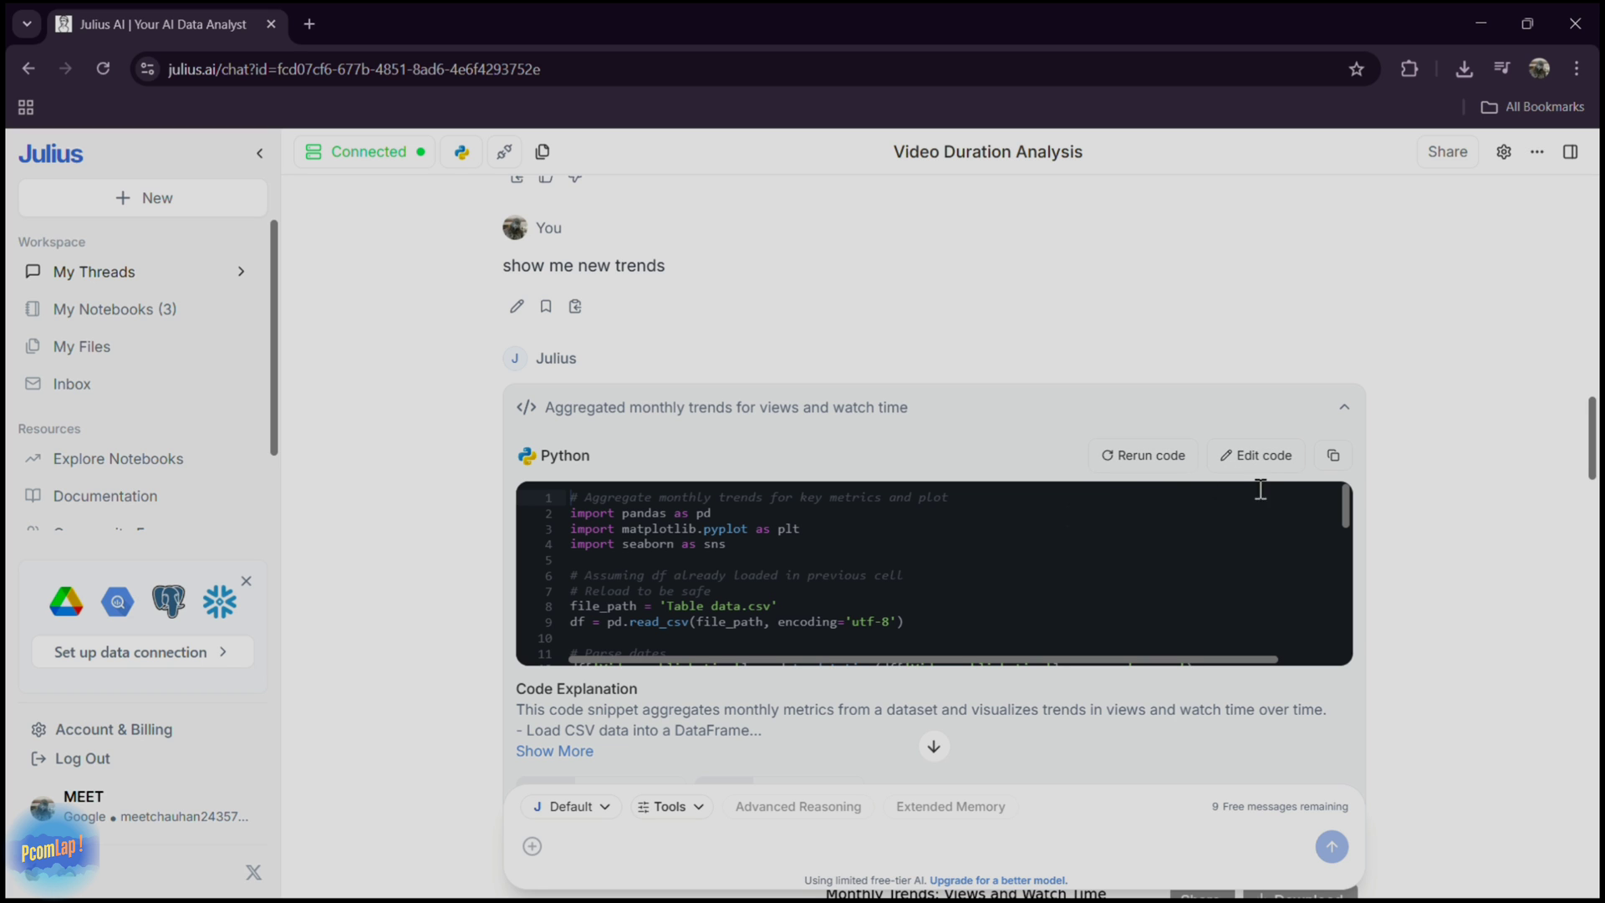
click(1334, 455)
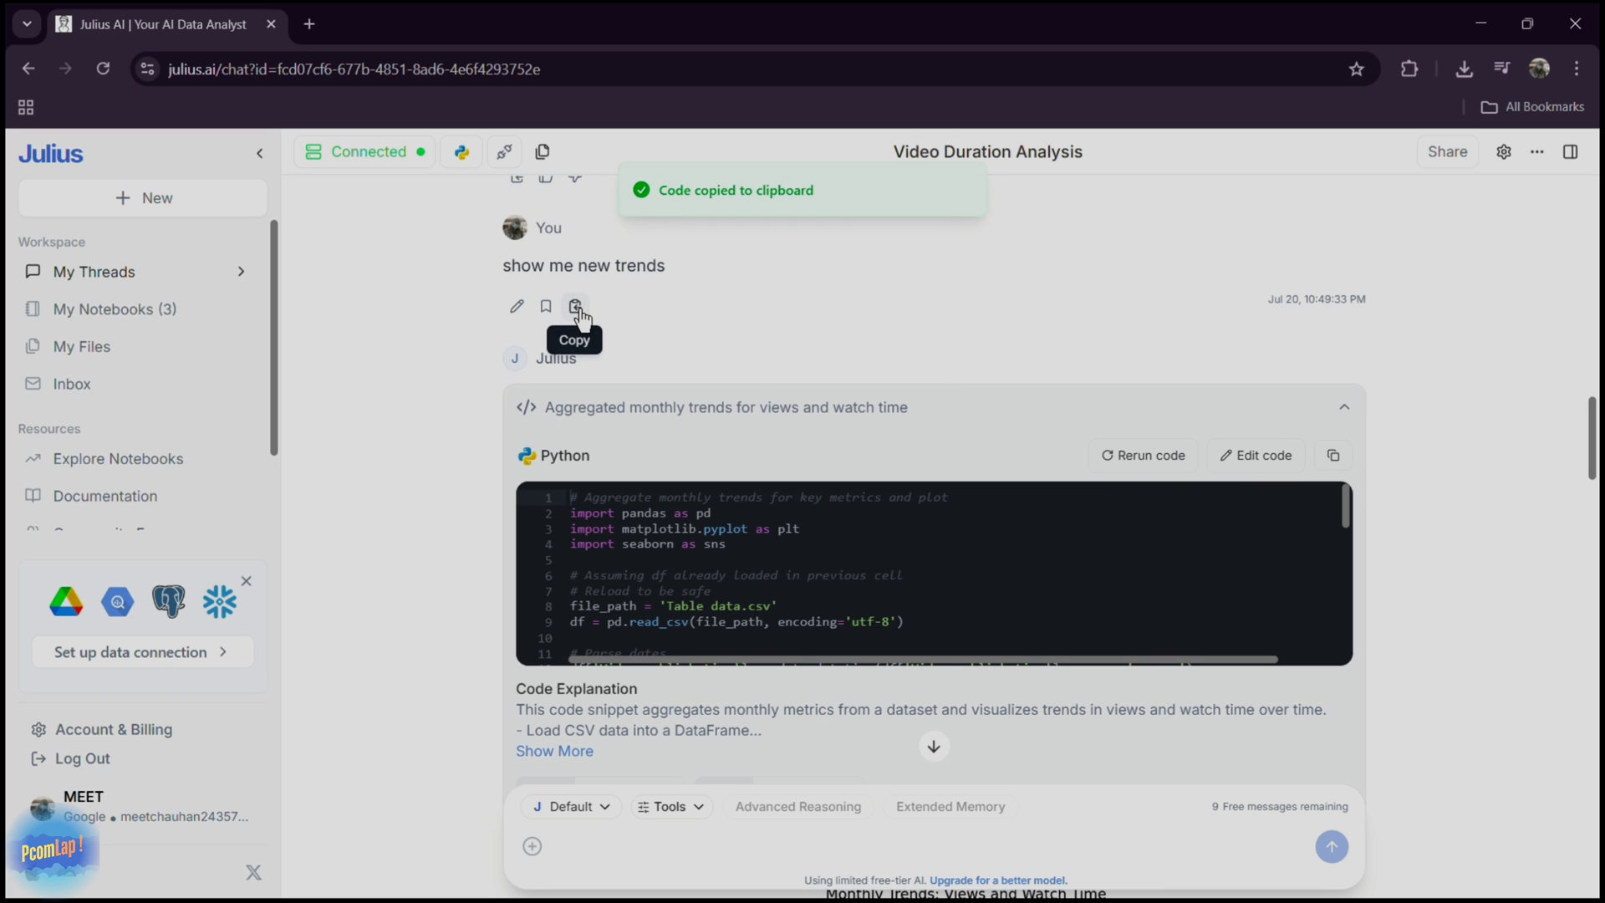
Open the Share options for the Video Duration Analysis thread.
scroll(655, 348, up, 3)
scroll(688, 373, up, 5)
scroll(692, 387, up, 5)
scroll(690, 389, up, 6)
scroll(691, 385, up, 5)
click(1450, 153)
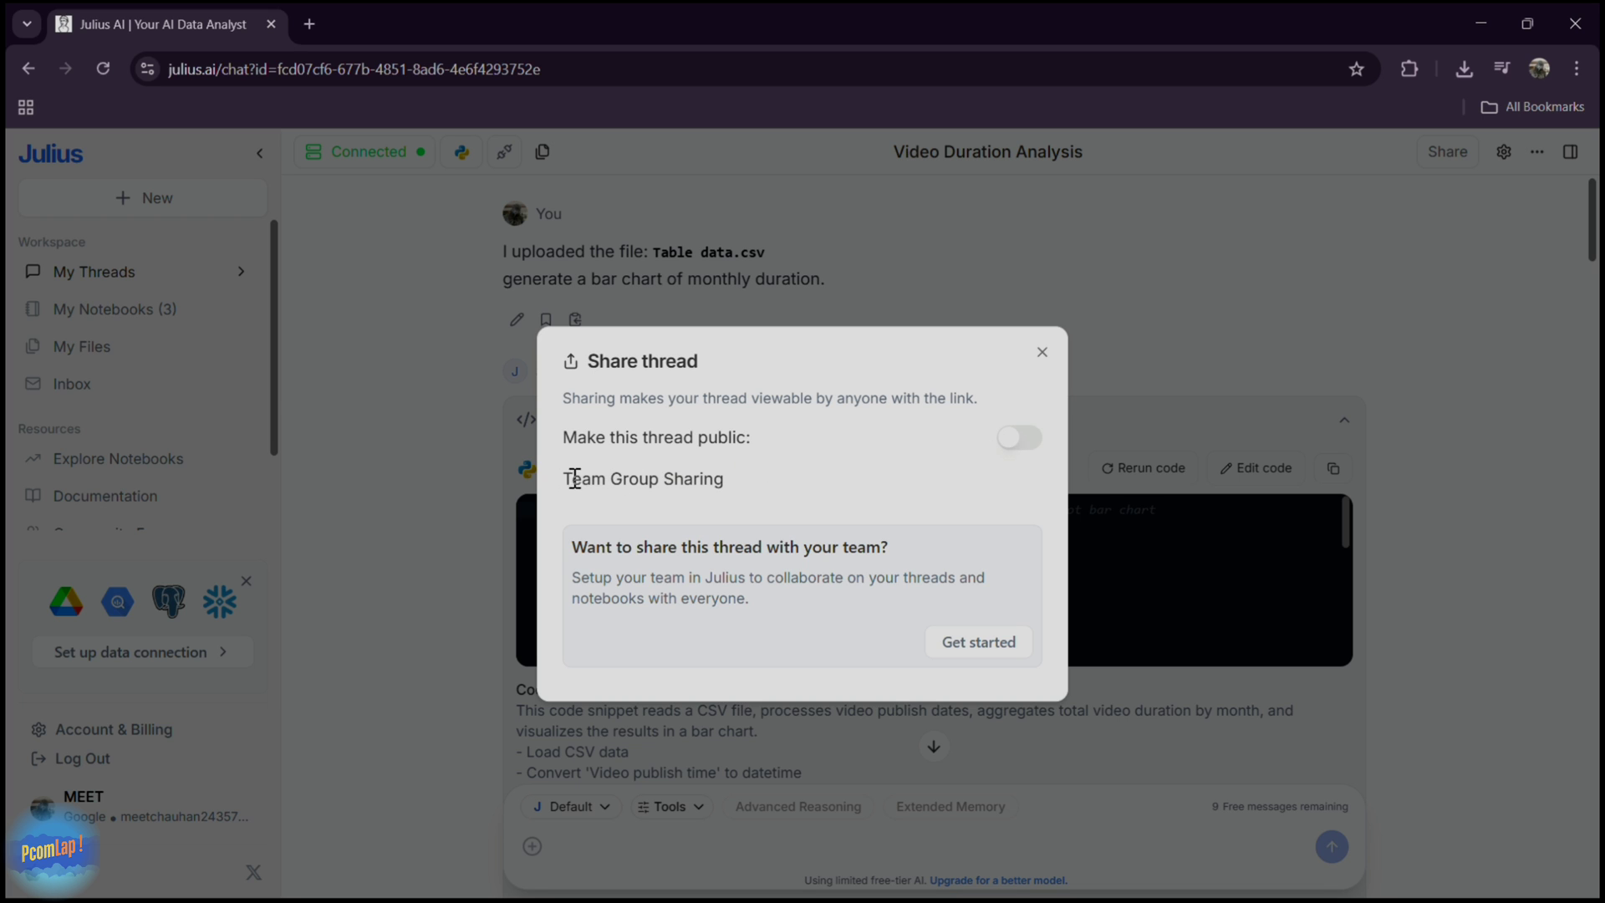
Make the thread public with a shareable link, then open its extra-options menu.
click(1013, 439)
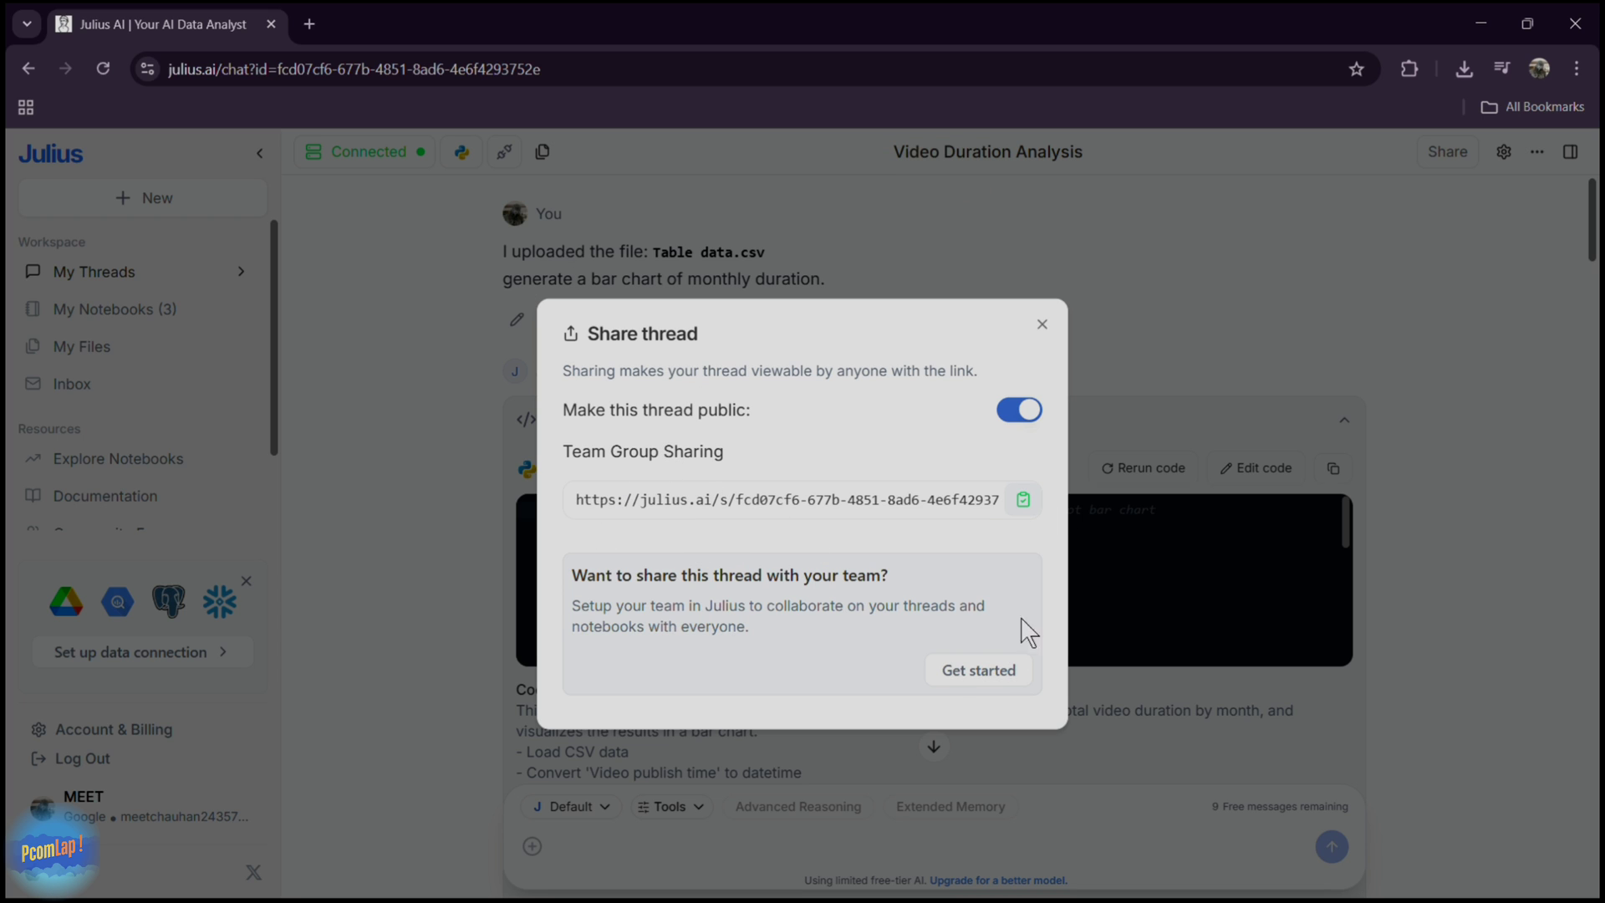
click(1042, 326)
click(1545, 154)
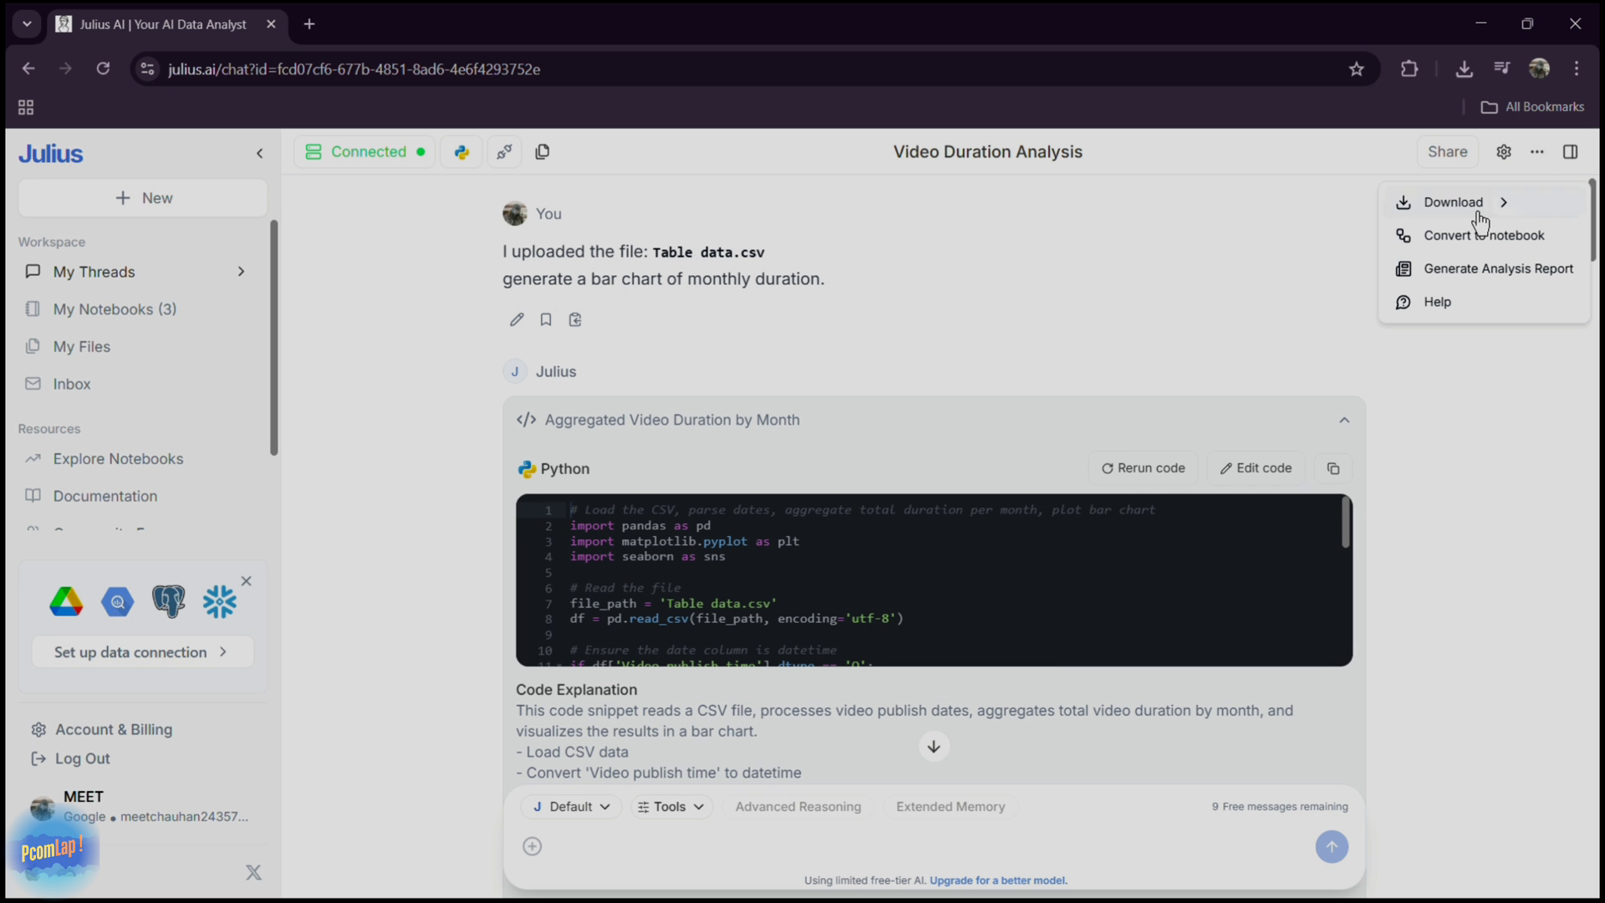
mouse_move(1453, 202)
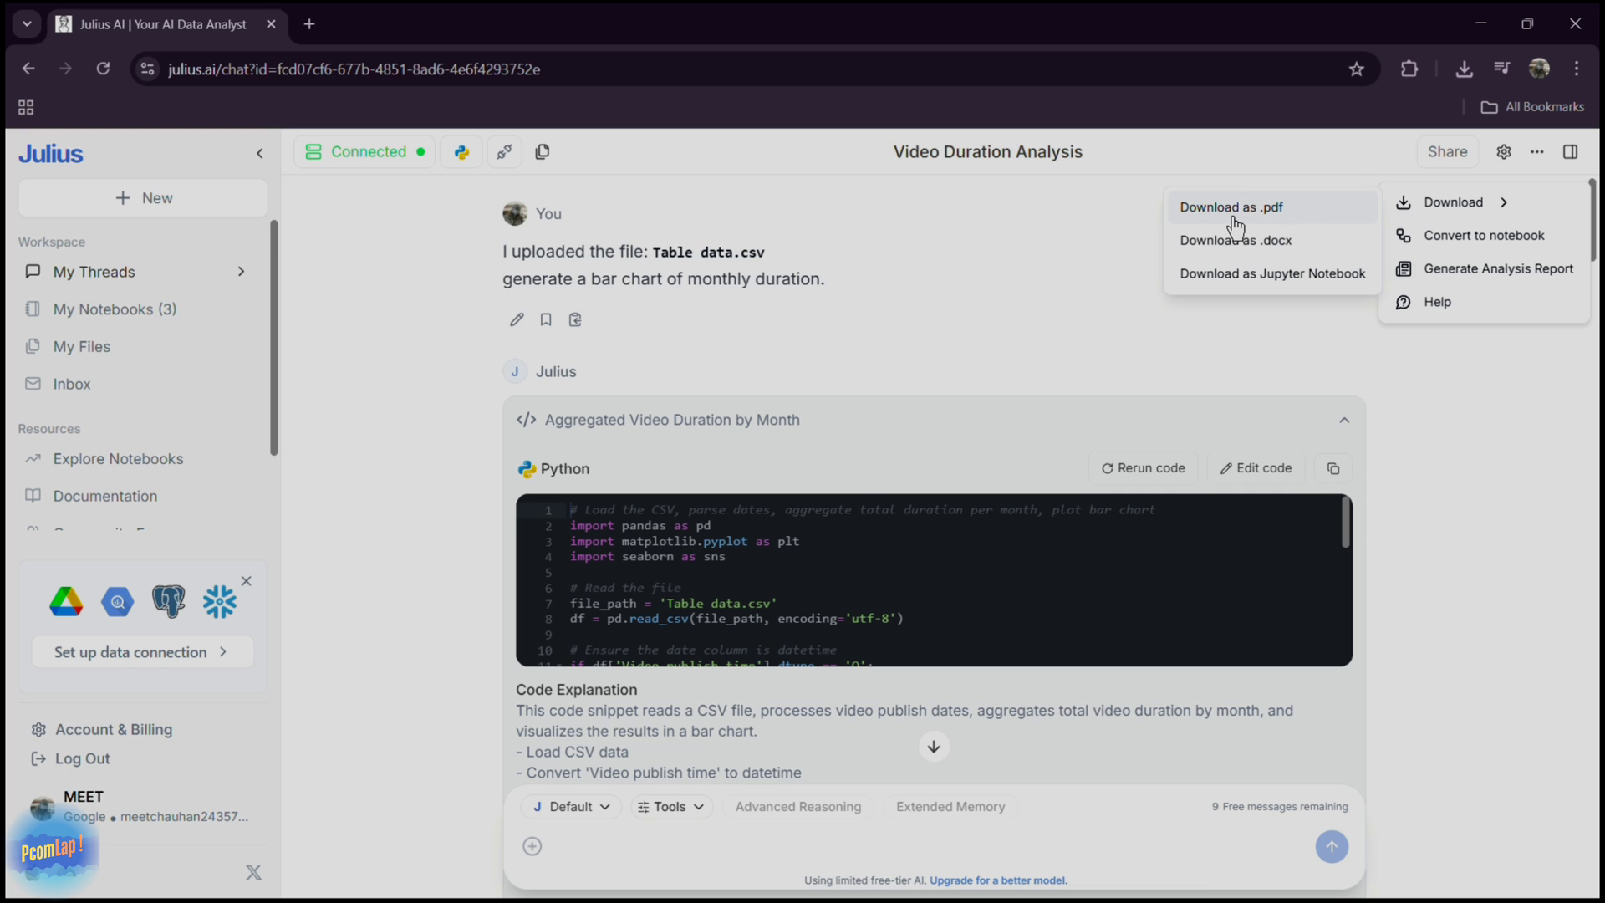
Download the thread as a PDF named PCOMLAP CSV DATA FILTERING.
click(1284, 220)
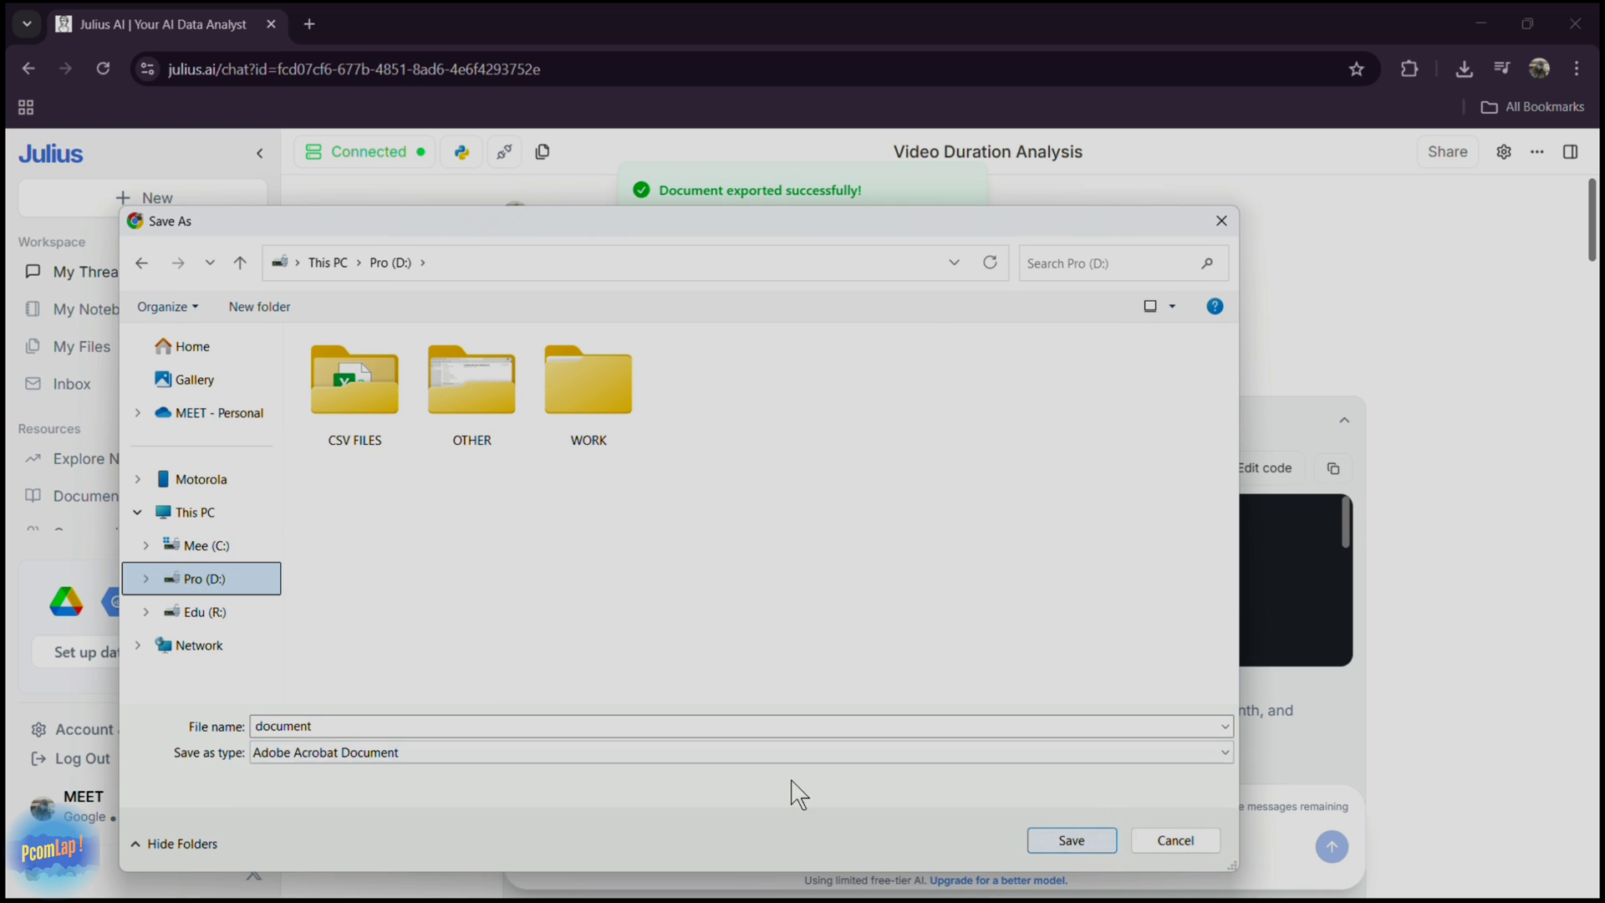
key(Caps_Lock)
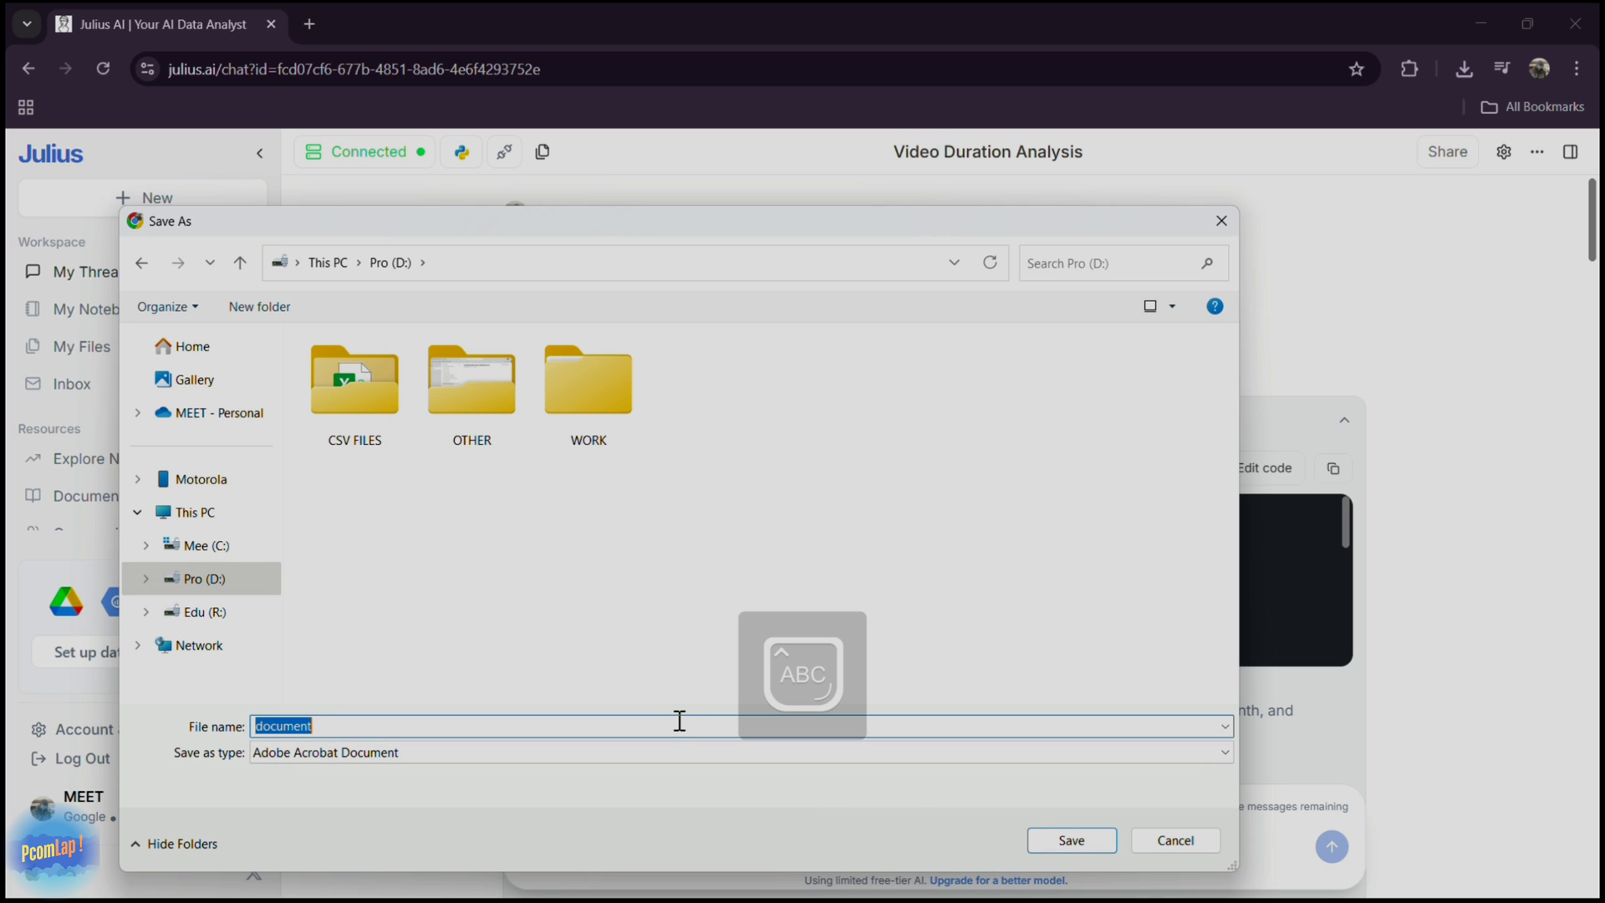
text(PCOMLAP CS)
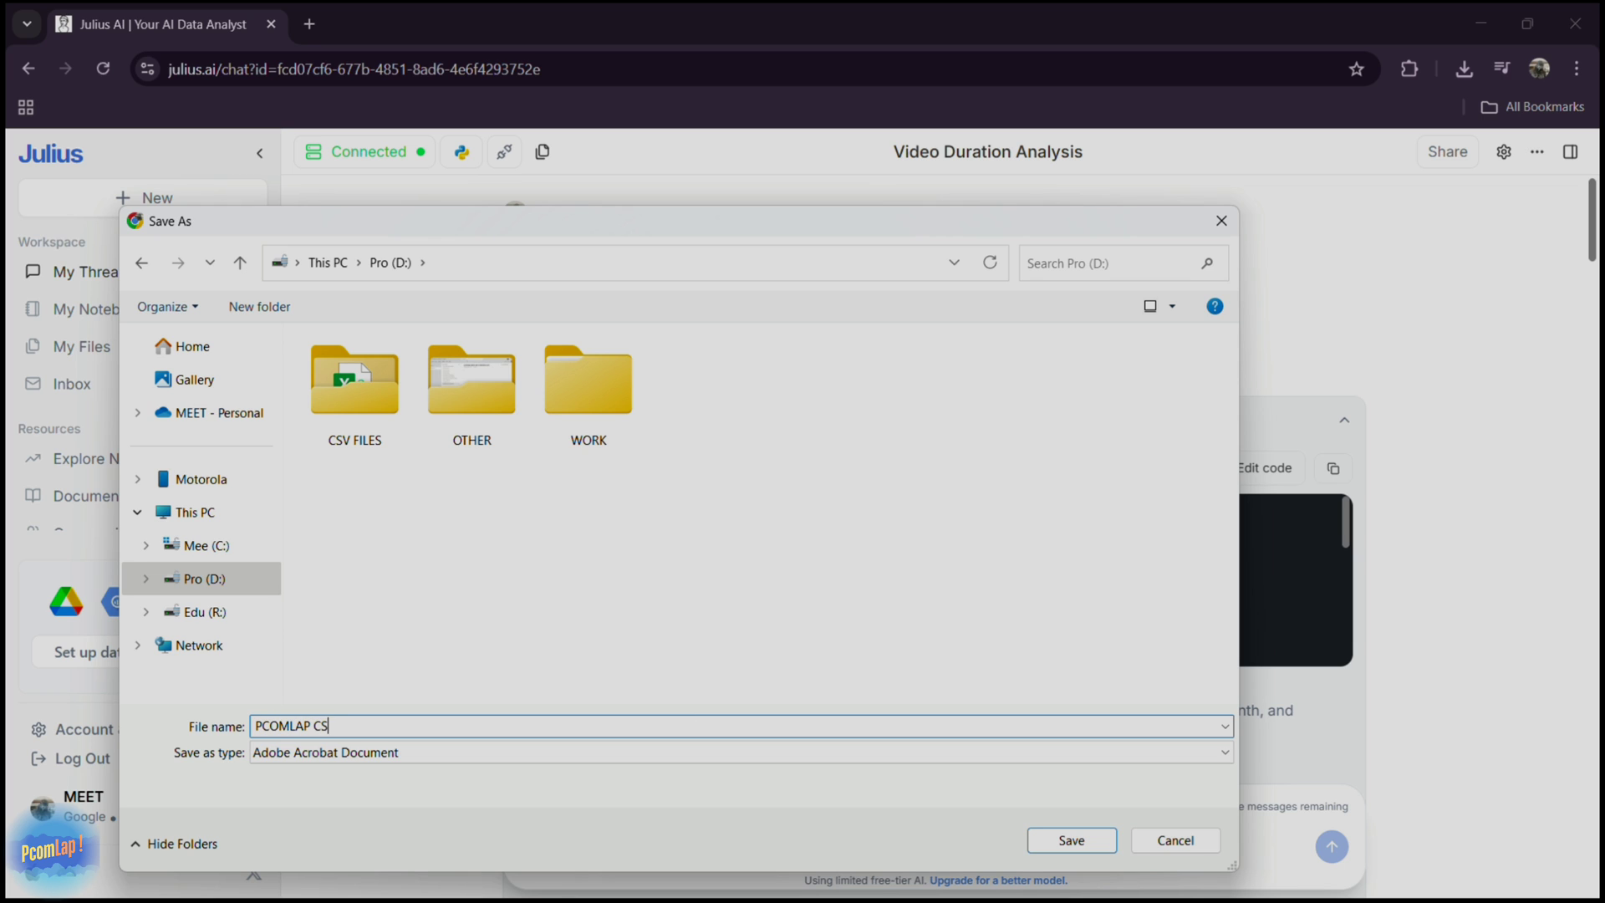
text(DATA)
text(ING)
key(Return)
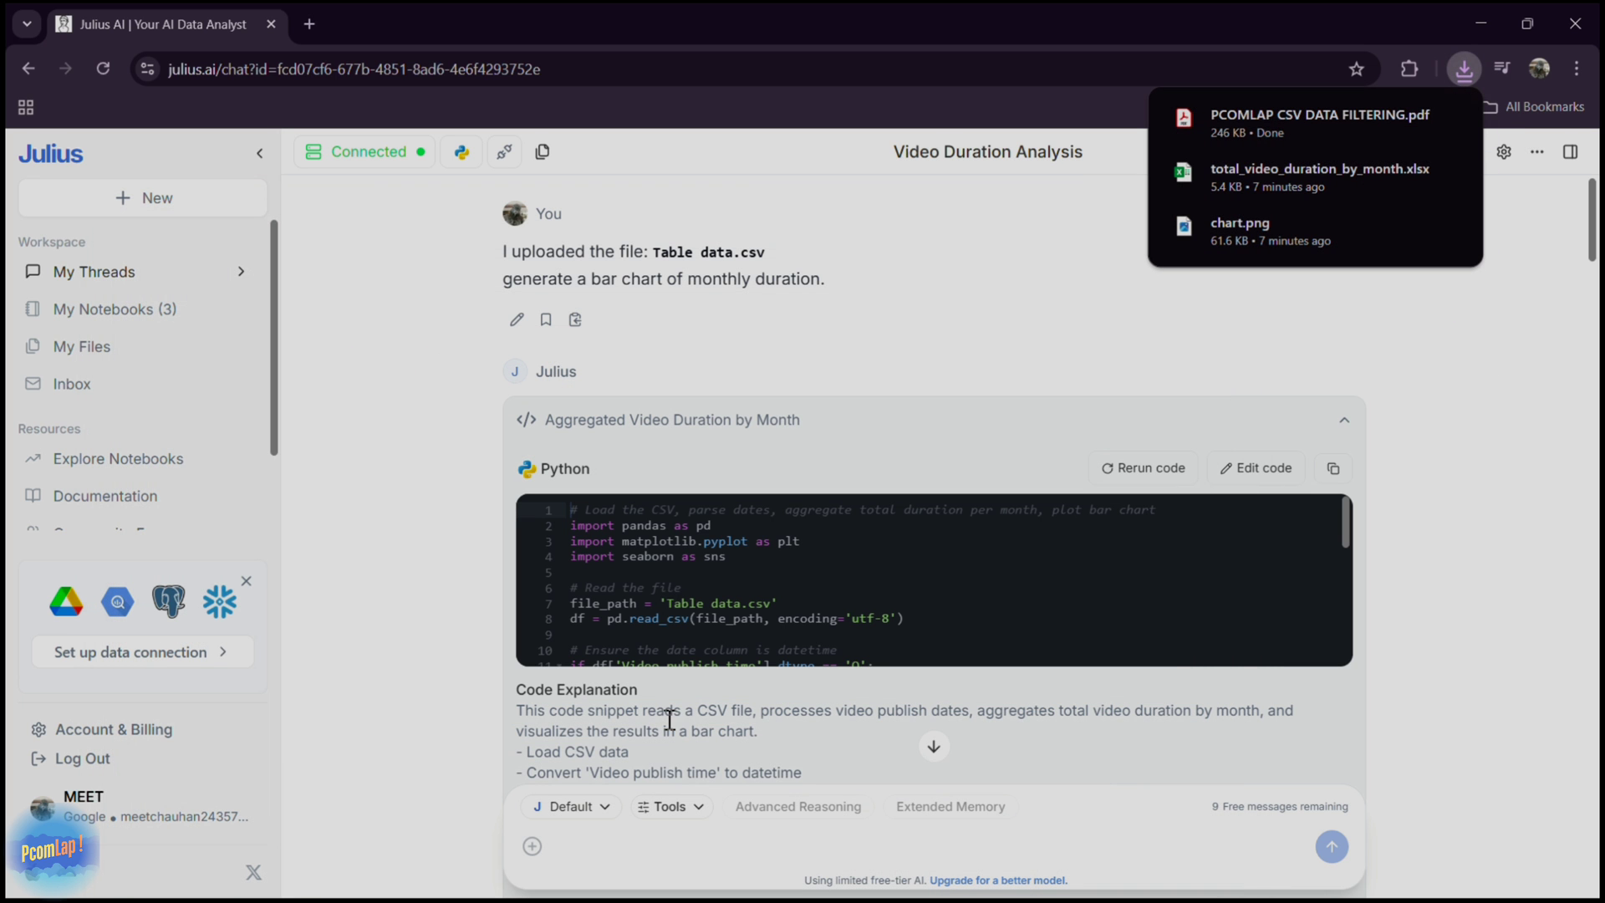
Locate the exported PDF on the Pro (D:) drive via This PC.
click(1483, 9)
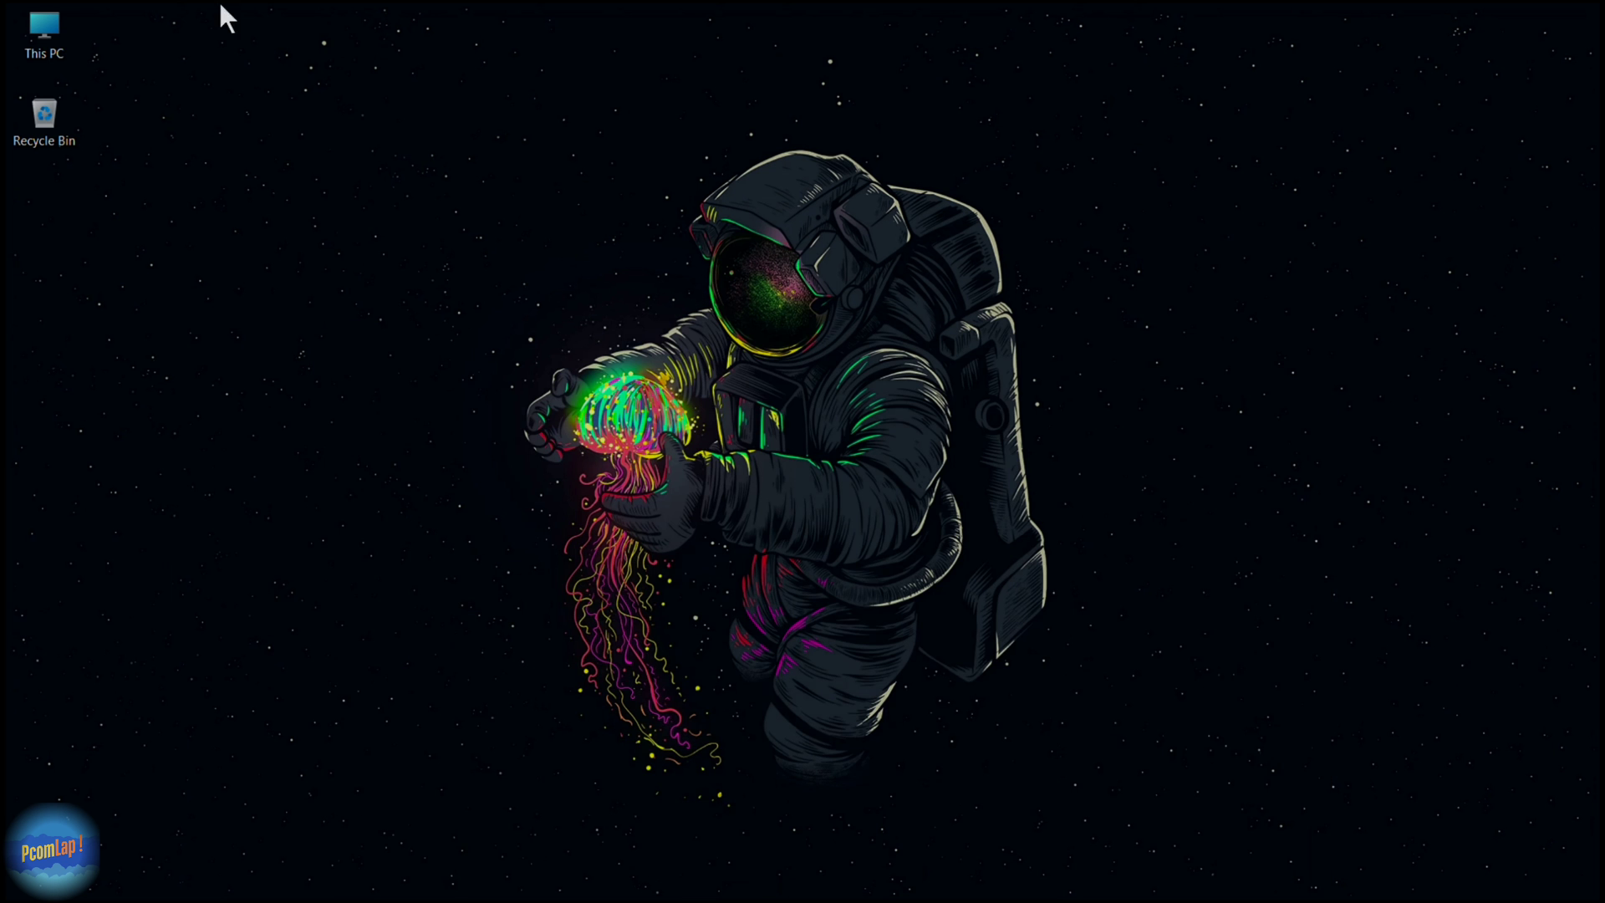
double_click(63, 26)
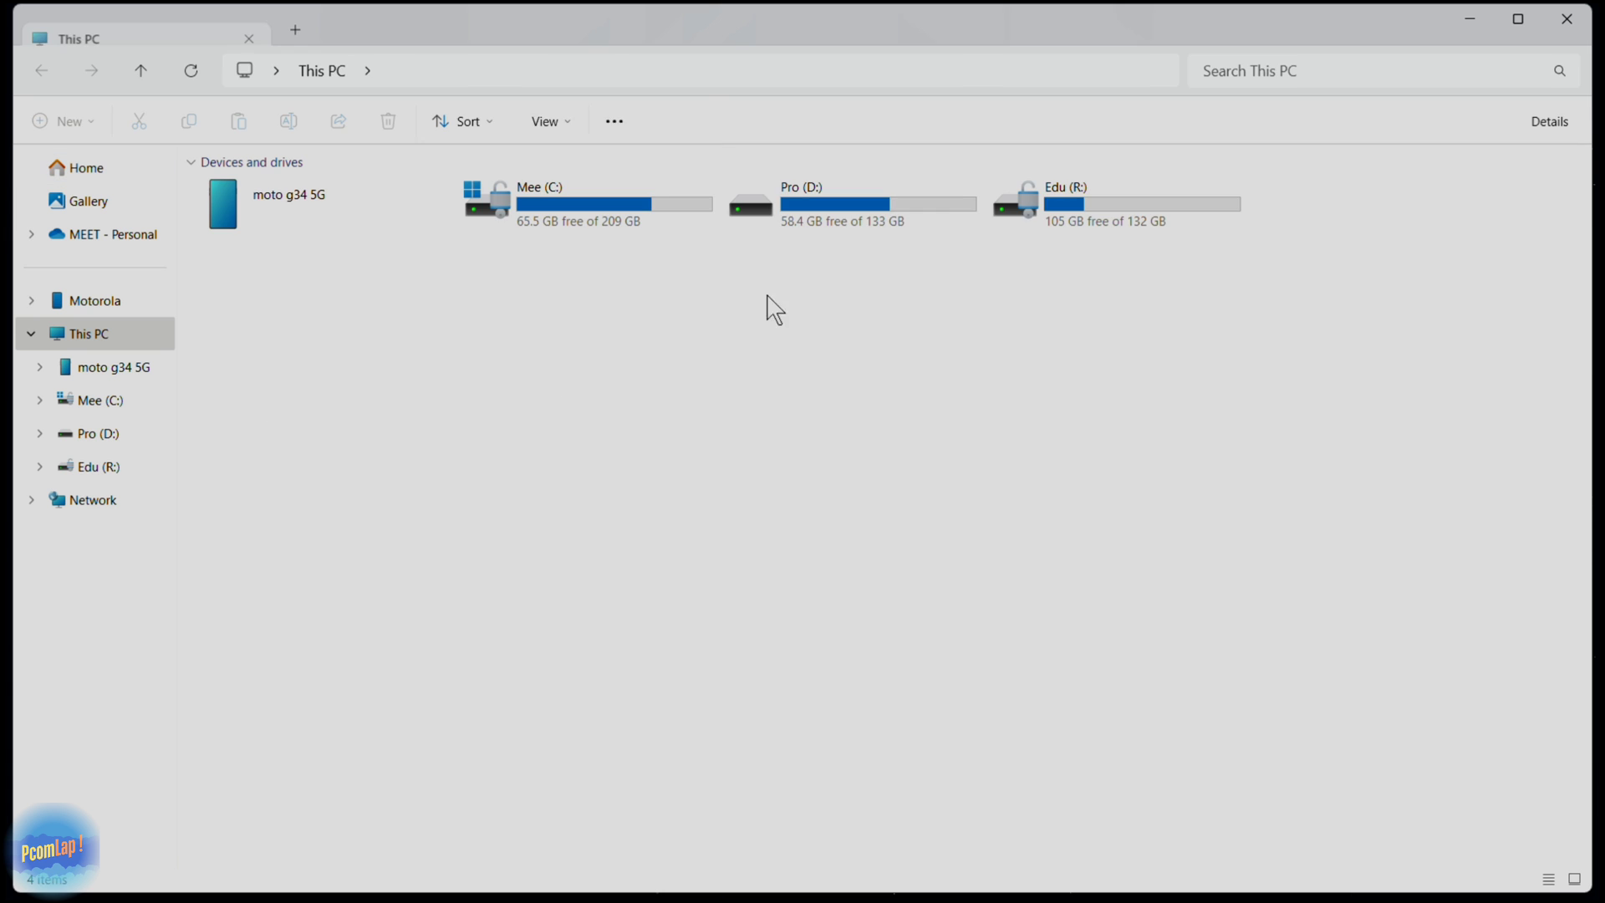
double_click(849, 226)
click(1266, 293)
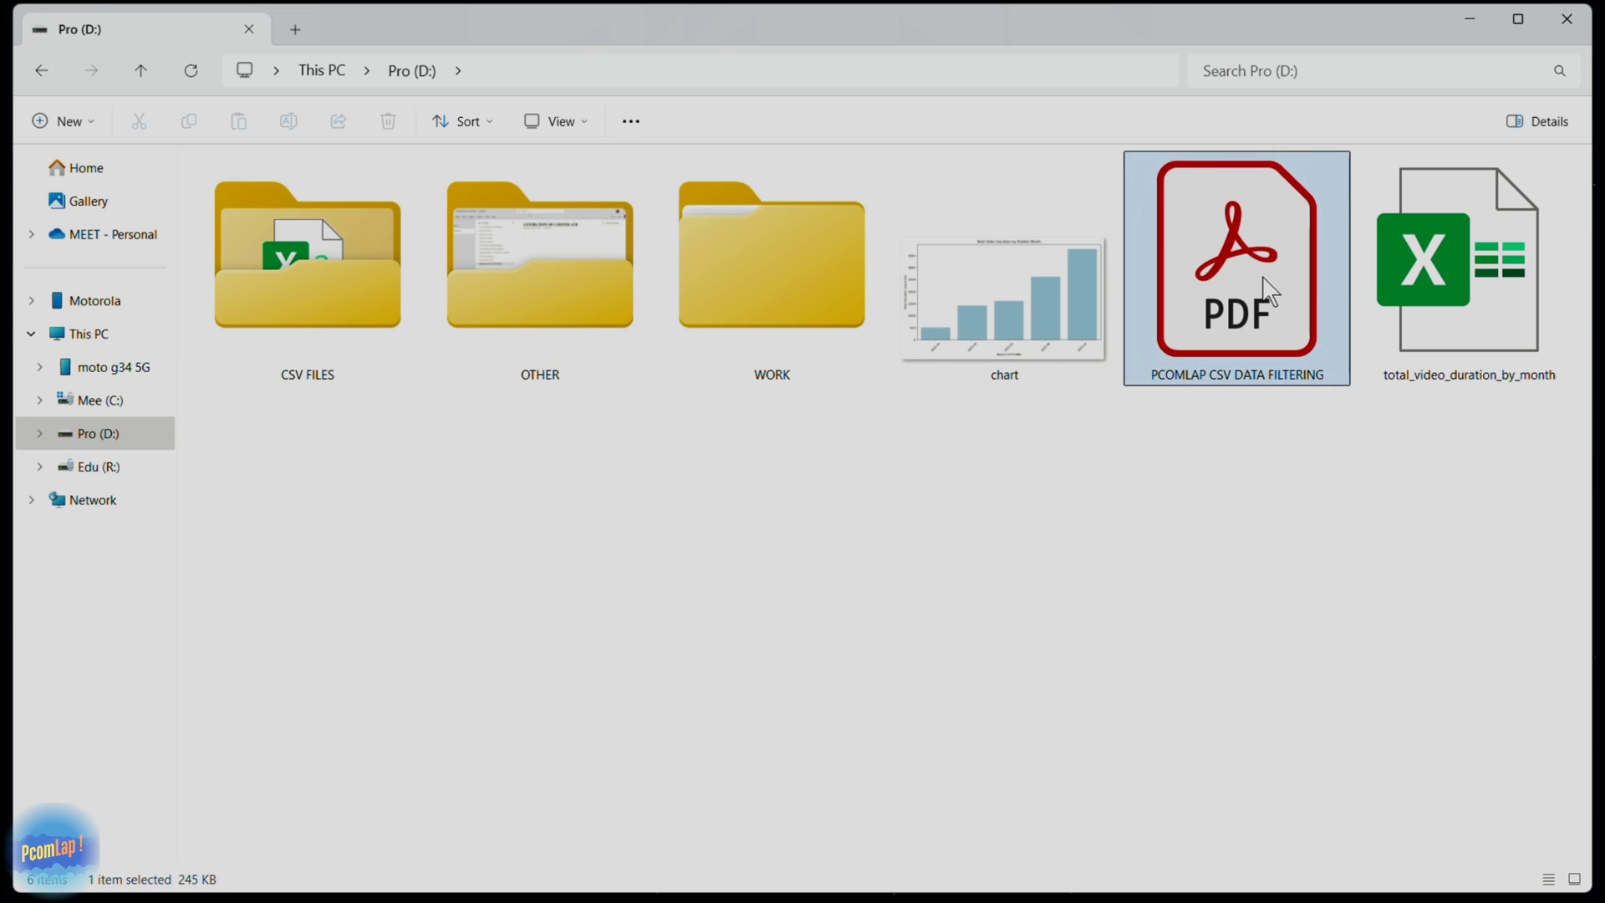
Open the exported thread PDF in Adobe Acrobat and hide the All tools panel.
double_click(1264, 280)
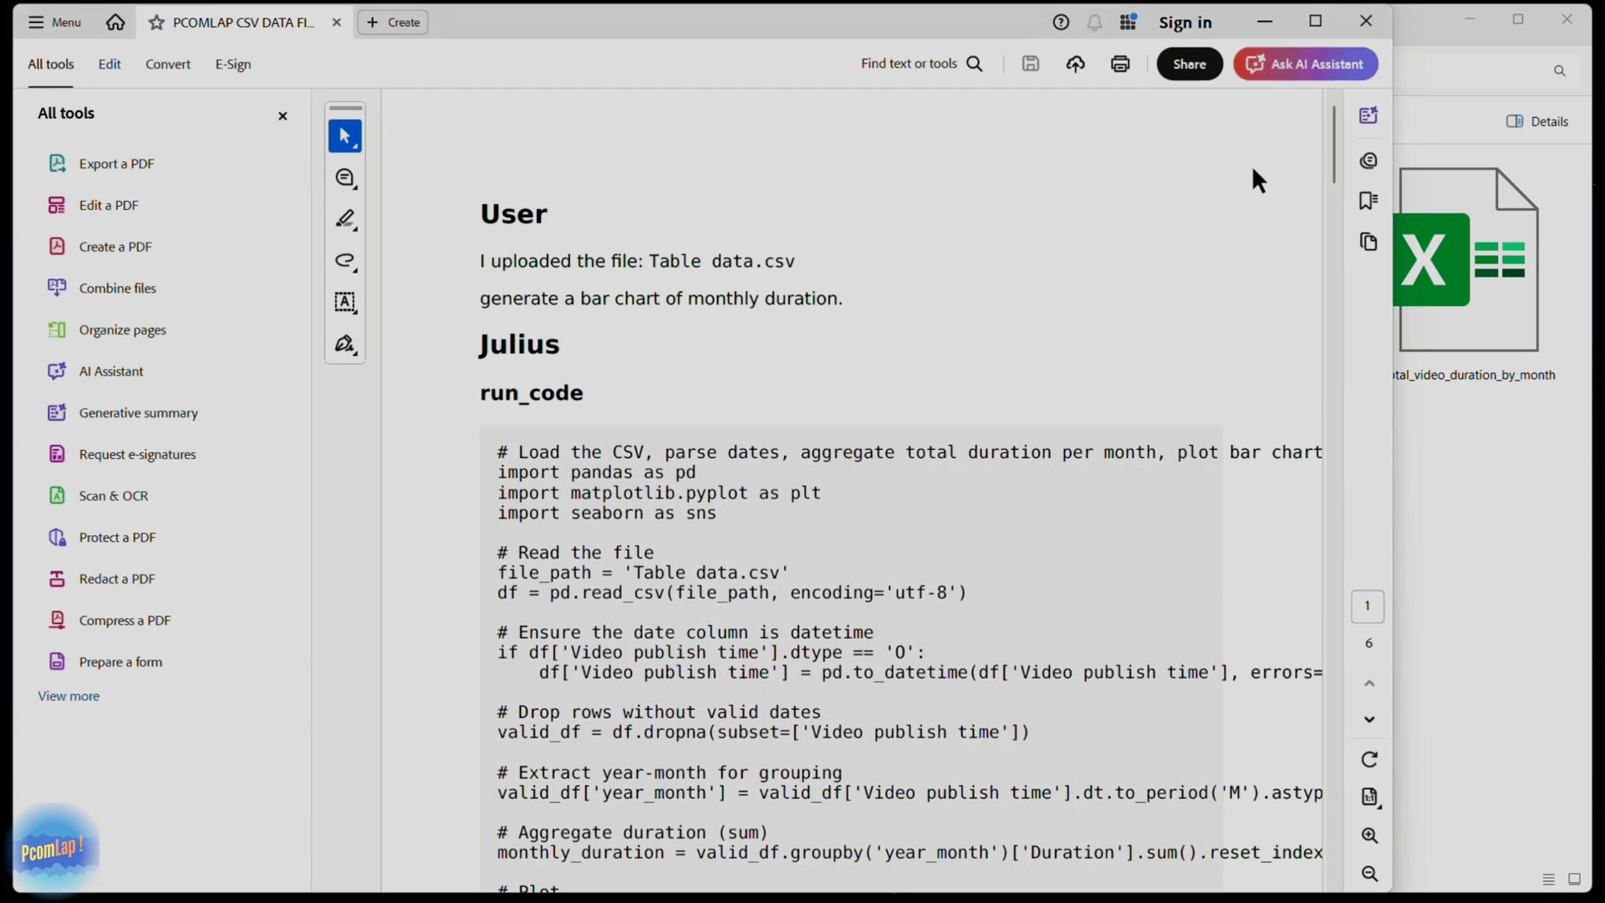
click(274, 116)
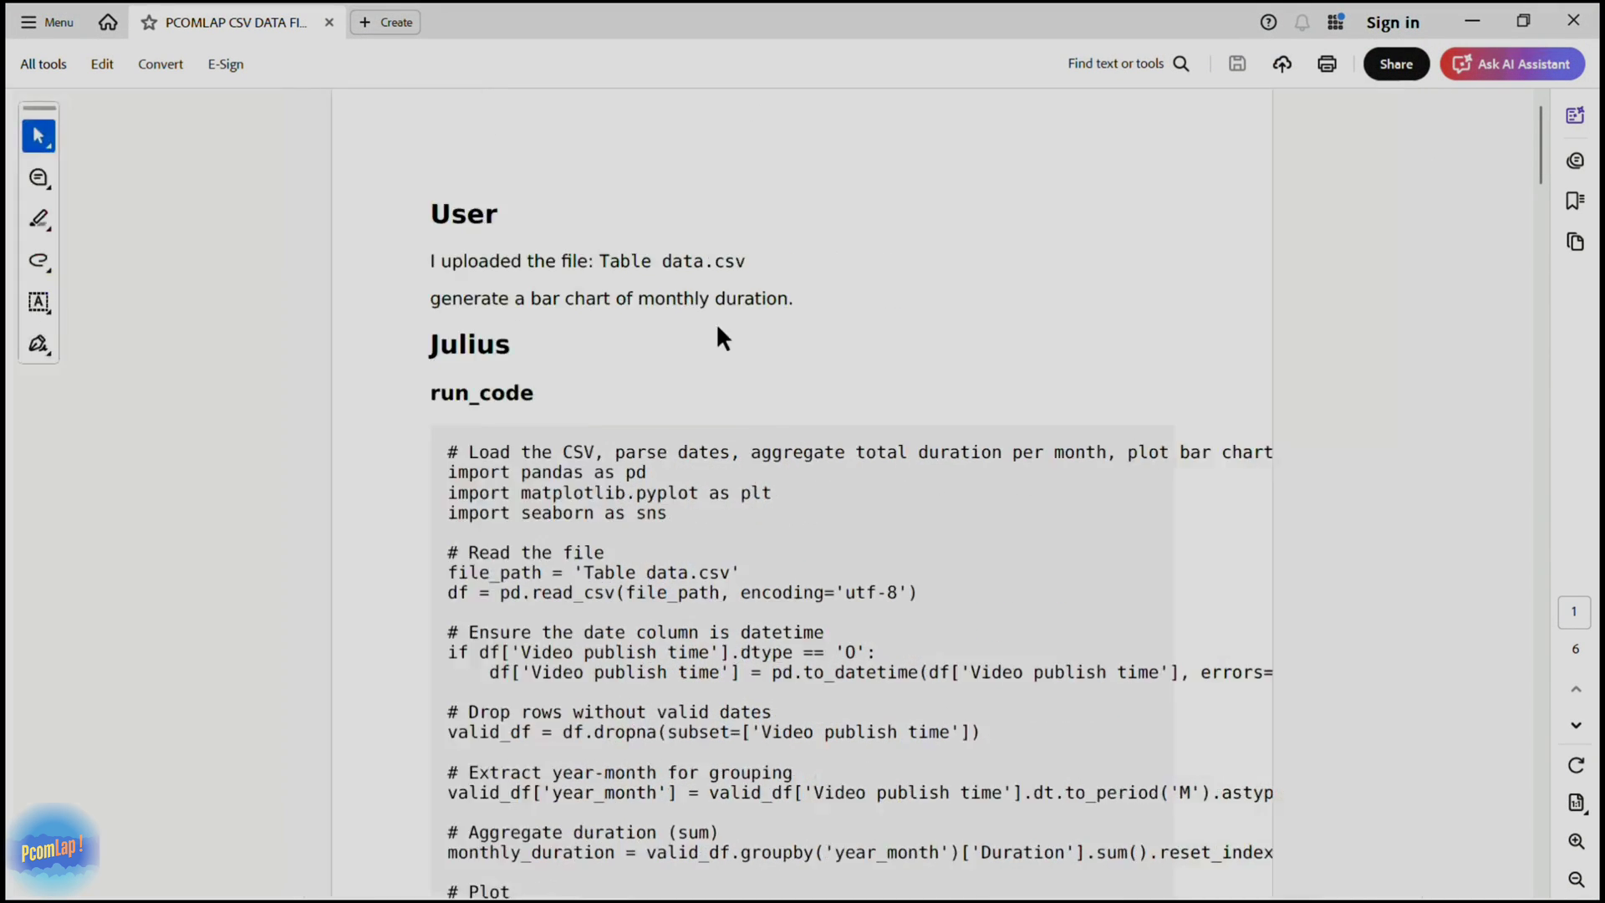
scroll(426, 326, down, 2)
scroll(434, 211, up, 2)
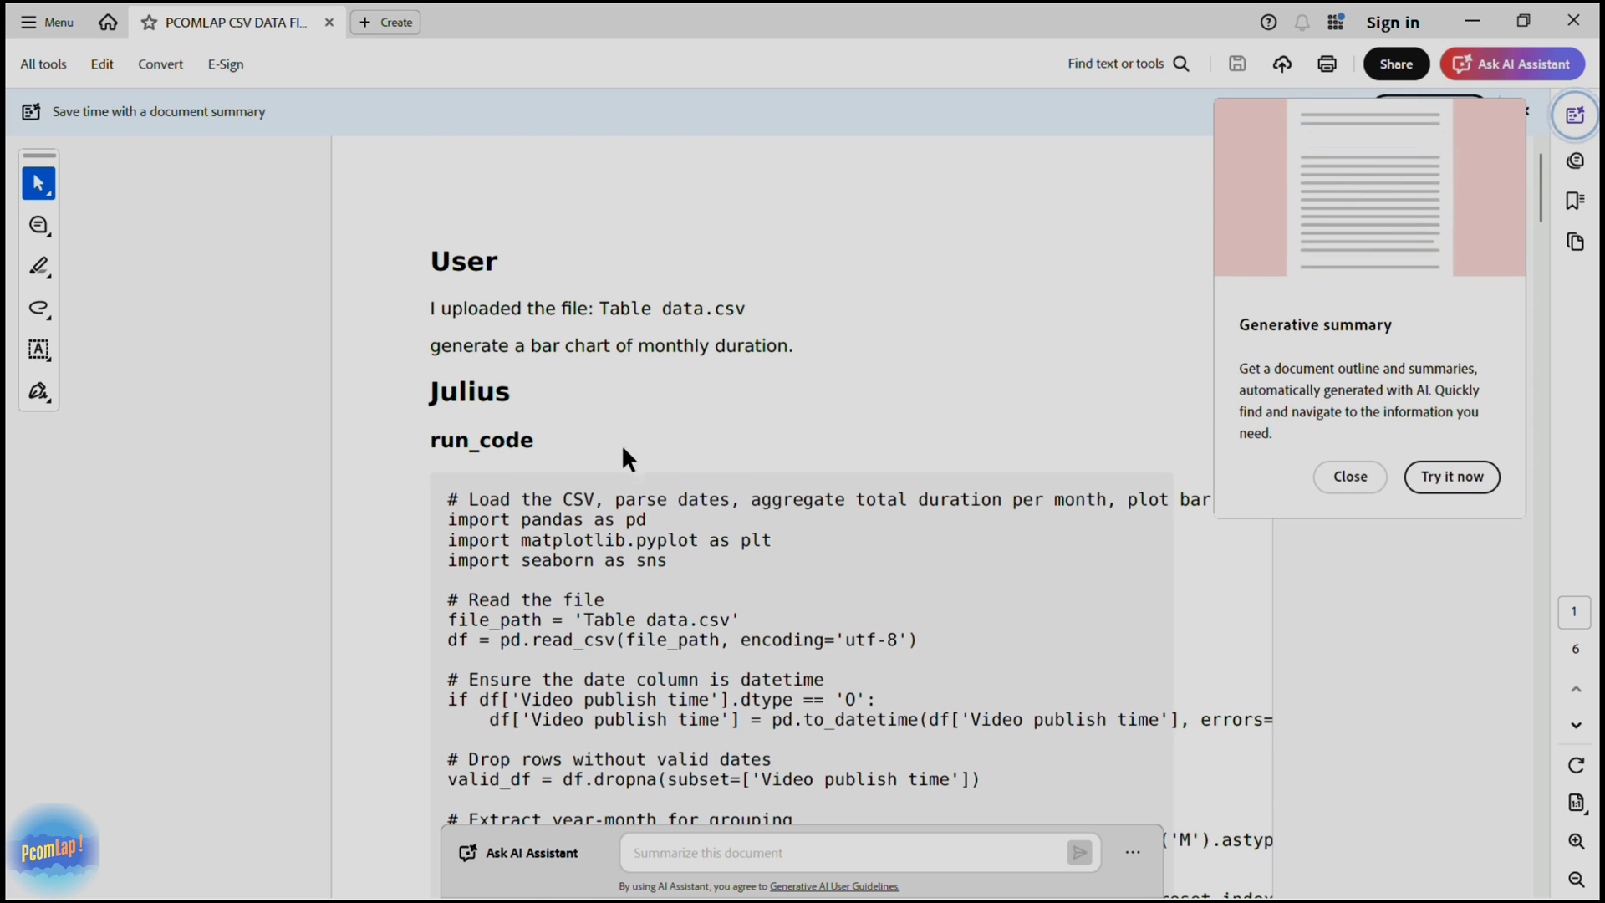
Scroll through the PDF and select the opening lines of the trends code.
scroll(623, 446, down, 2)
scroll(623, 446, down, 2)
scroll(586, 401, down, 2)
scroll(519, 351, down, 5)
scroll(509, 340, down, 2)
scroll(763, 308, down, 3)
scroll(820, 312, up, 2)
scroll(631, 405, down, 5)
scroll(556, 292, up, 1)
scroll(556, 292, up, 1)
scroll(583, 401, down, 4)
scroll(538, 404, down, 3)
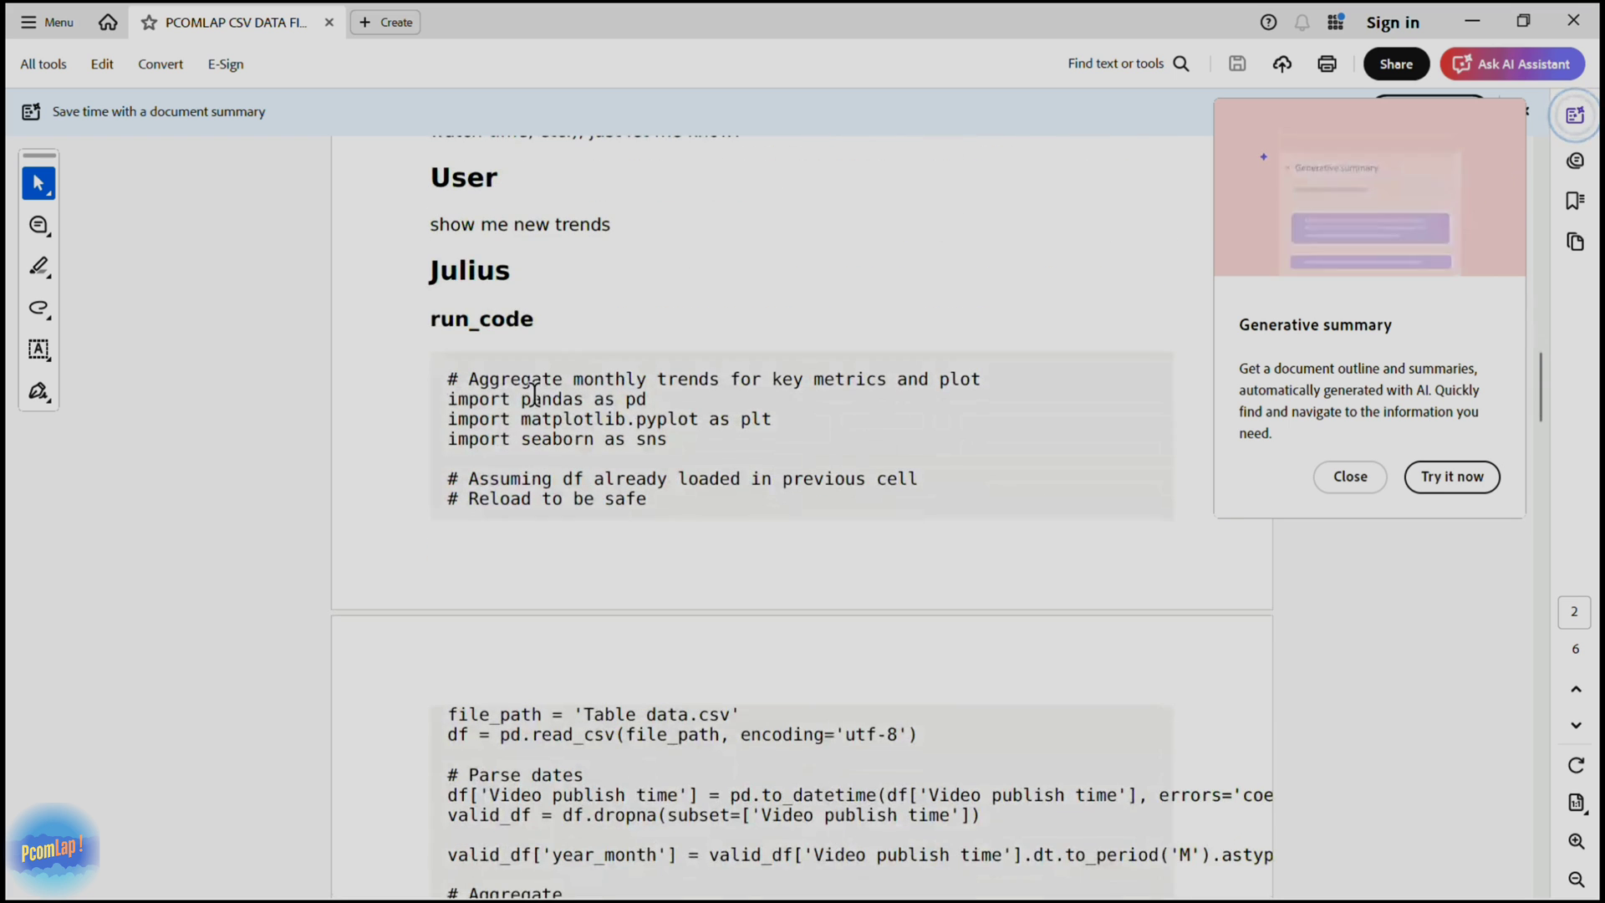
scroll(462, 271, up, 1)
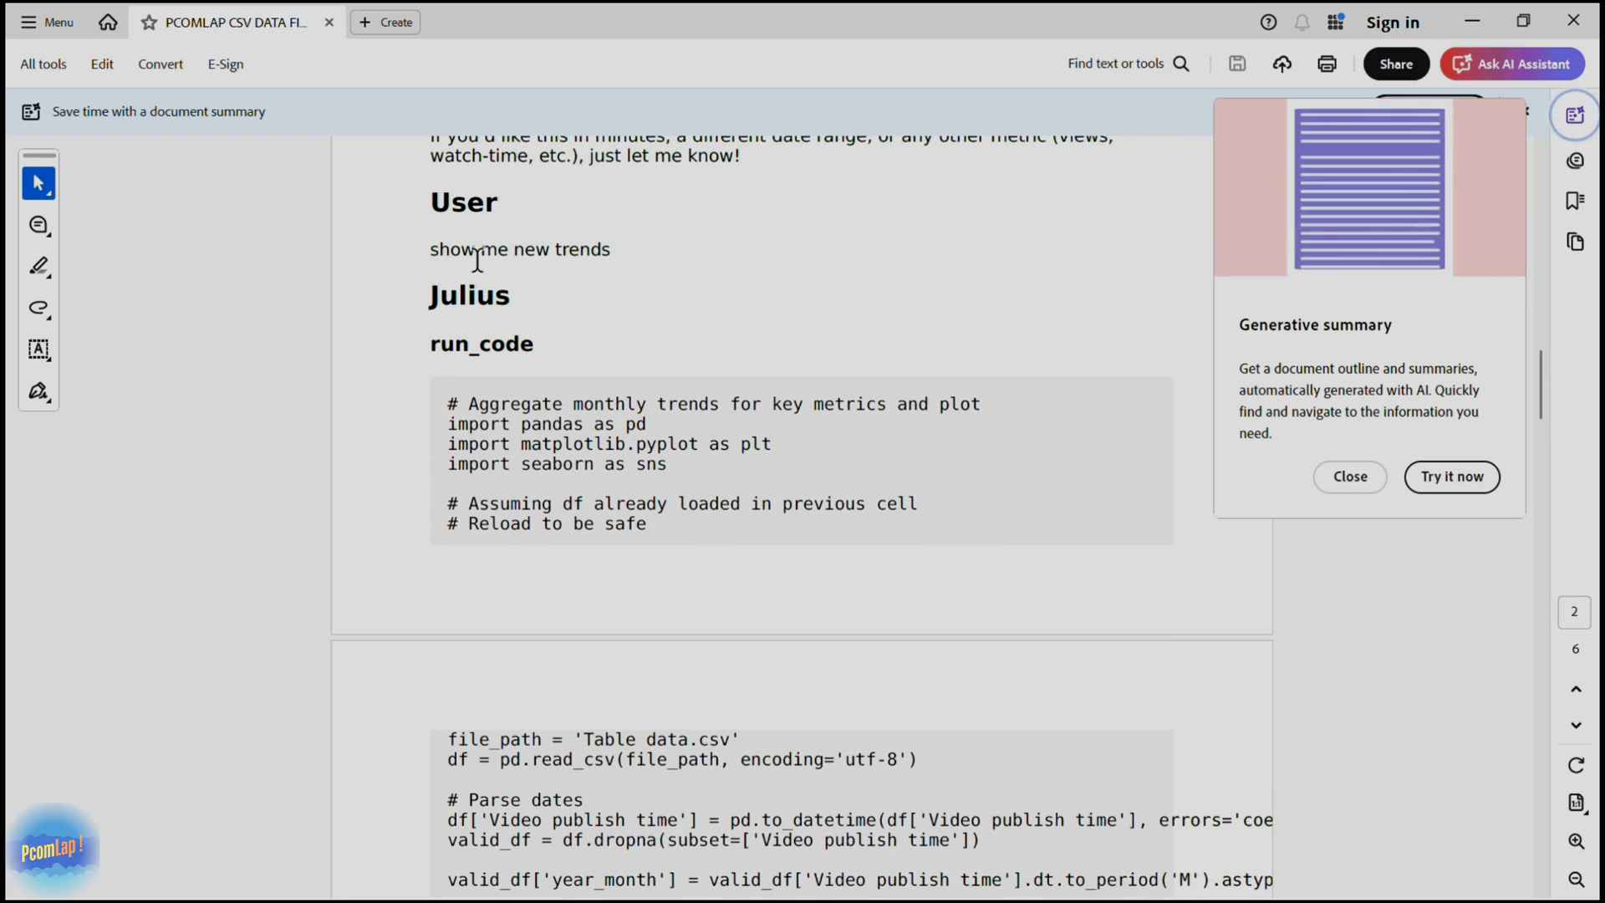
scroll(452, 343, down, 1)
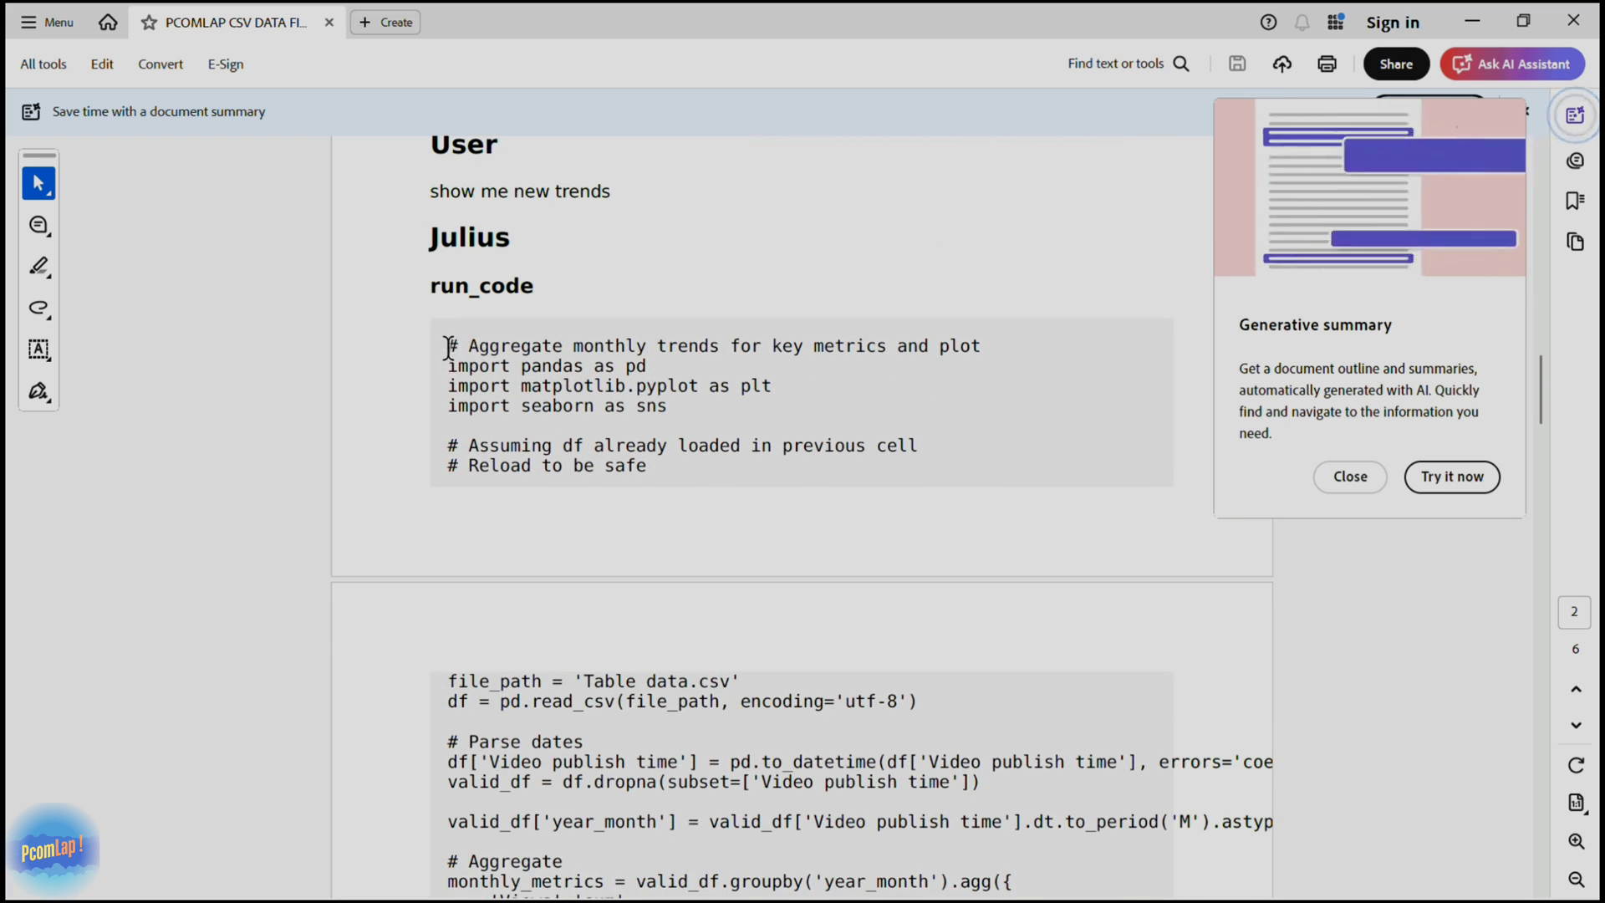
drag(447, 345, 665, 446)
Select a chart image, then the compare-videos request text further down the PDF.
scroll(651, 434, down, 10)
scroll(654, 393, down, 8)
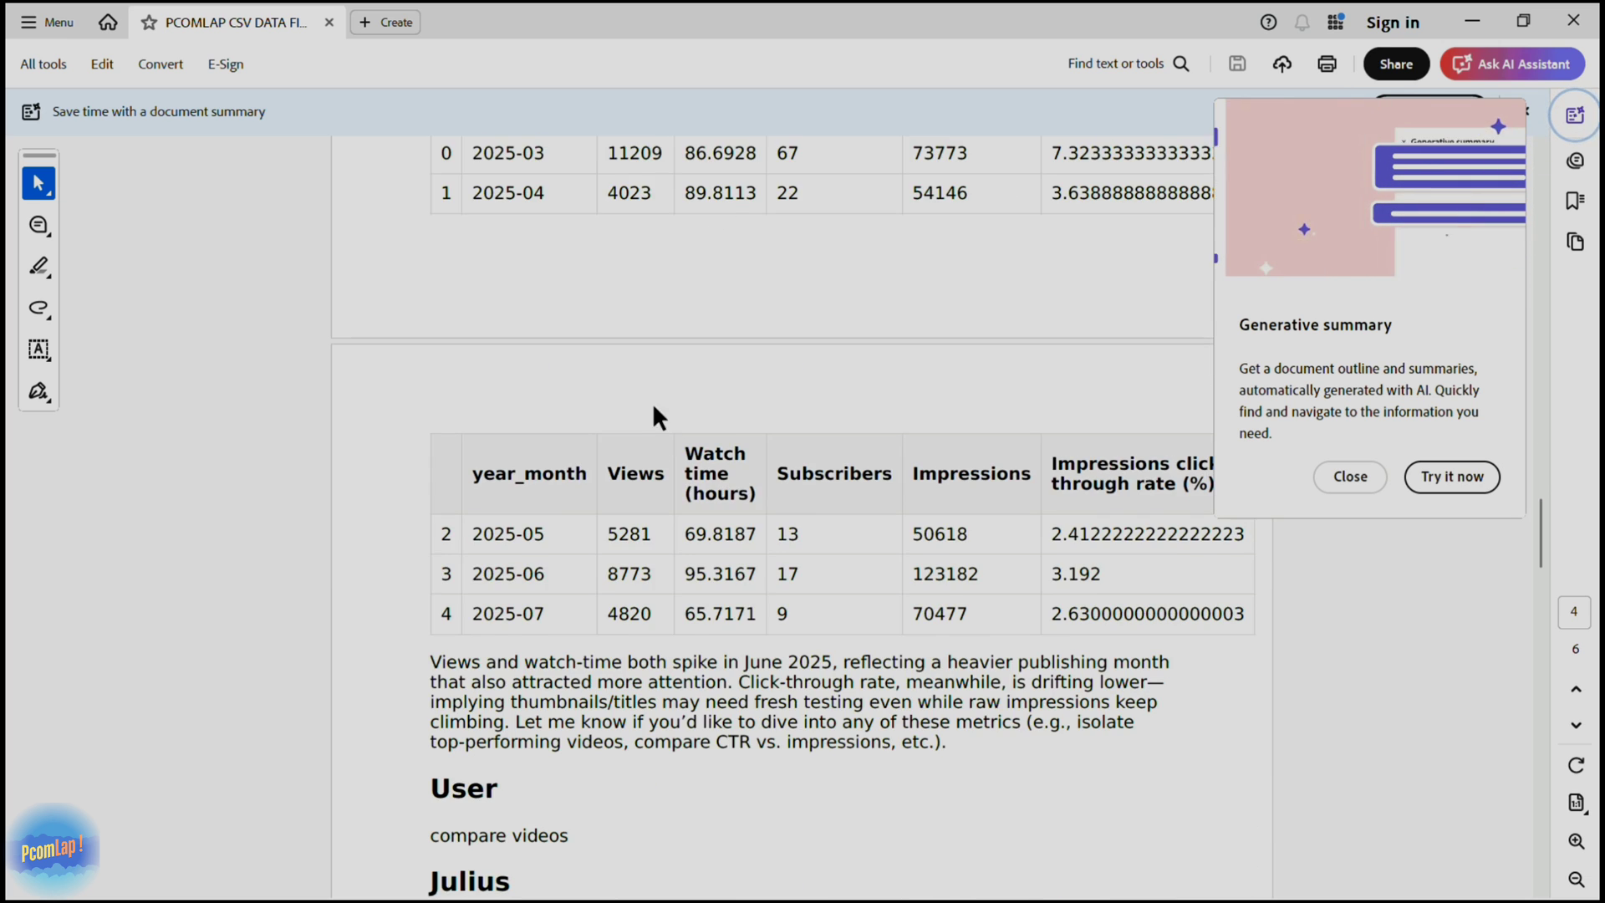
scroll(652, 380, up, 8)
click(710, 387)
scroll(711, 389, down, 7)
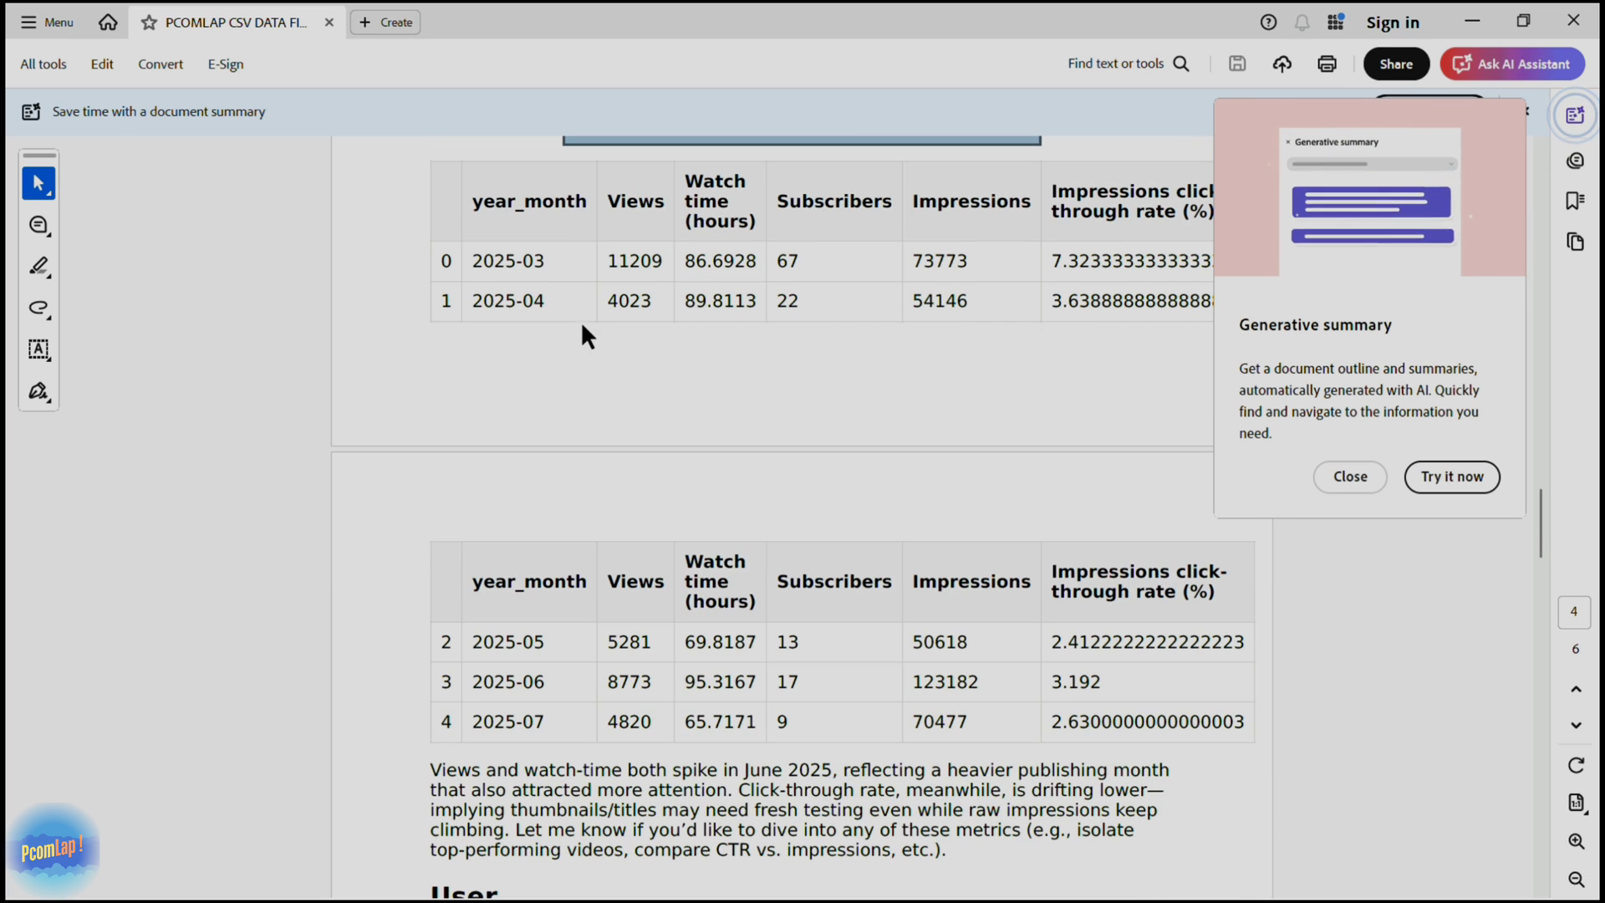
scroll(589, 268, down, 10)
scroll(472, 292, down, 3)
scroll(473, 270, up, 3)
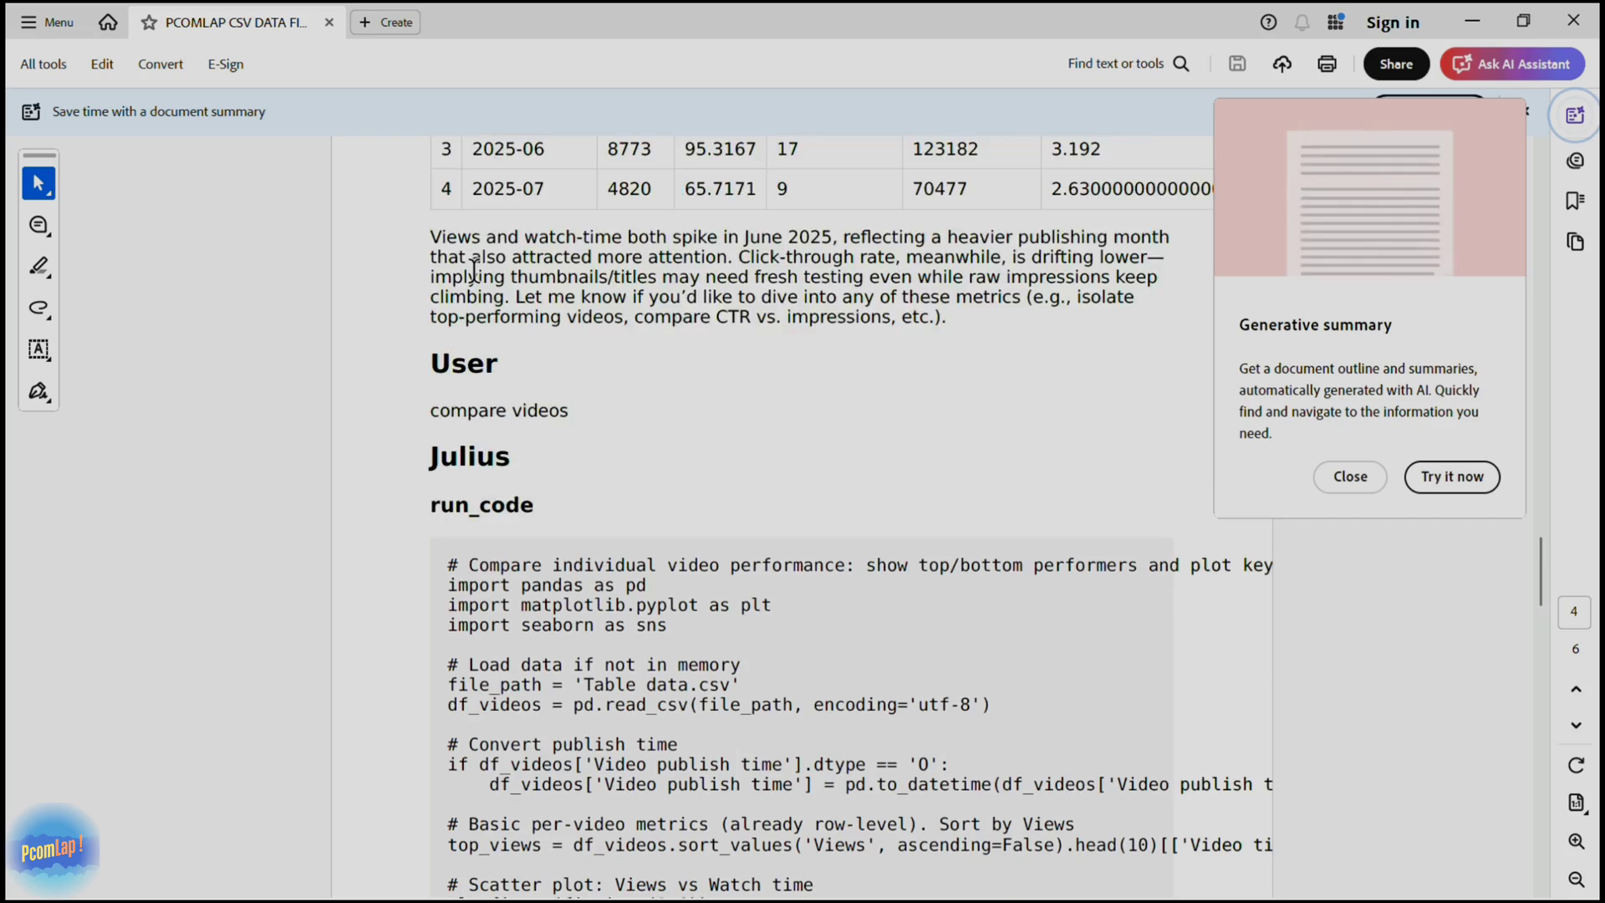
drag(430, 409, 594, 418)
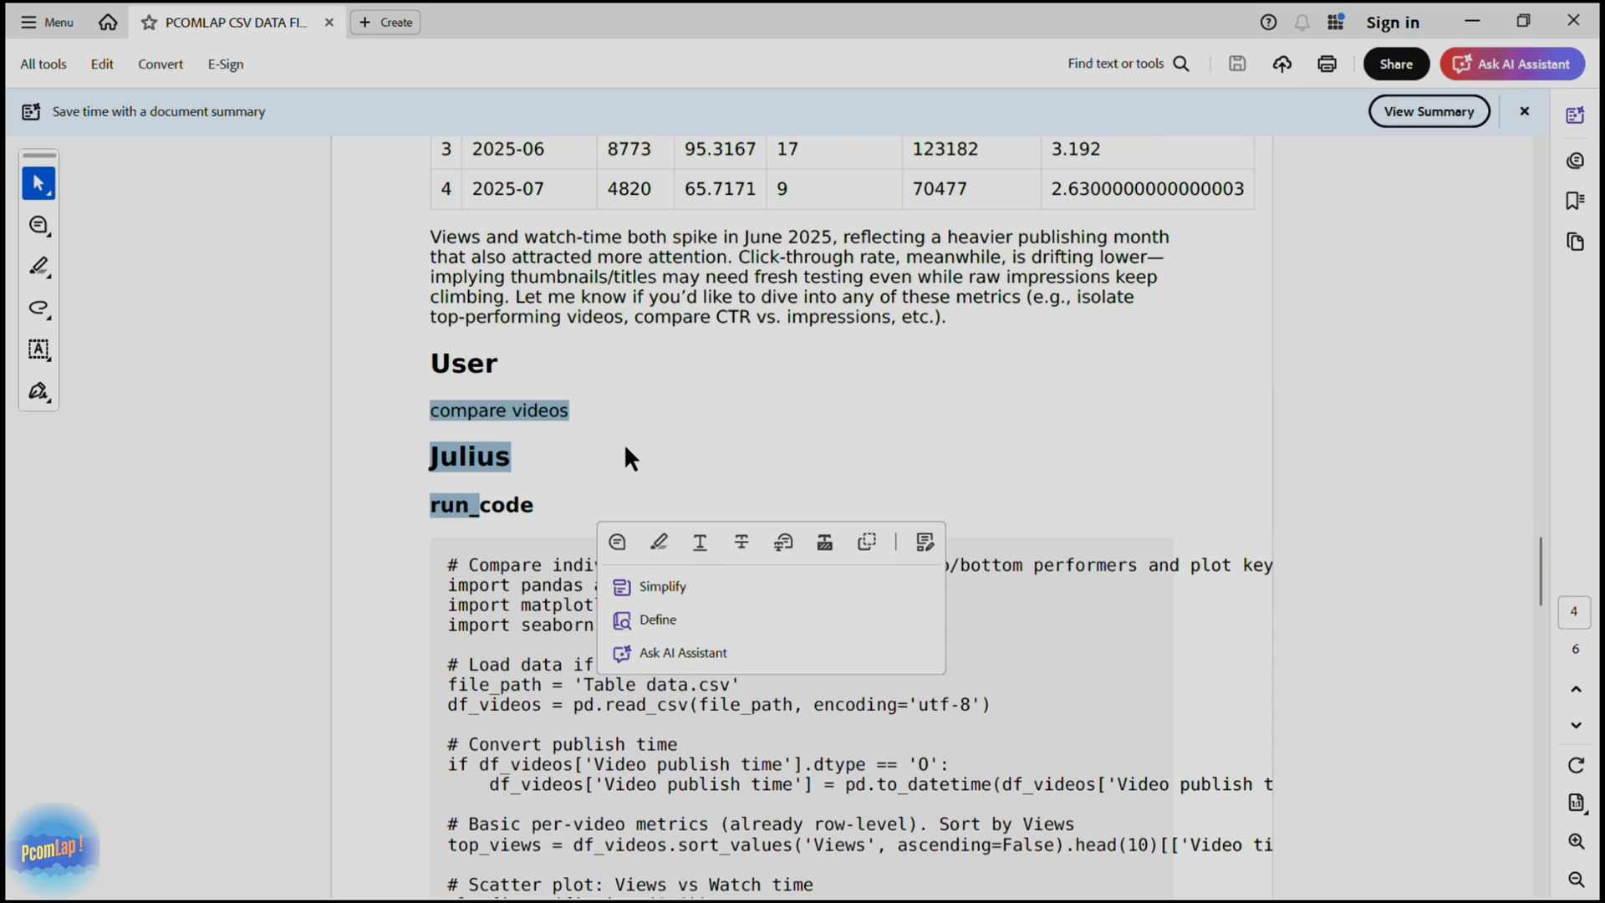
Scroll to the final takeaways page and close the PDF in Acrobat.
scroll(625, 448, down, 6)
scroll(530, 301, down, 5)
scroll(611, 314, up, 4)
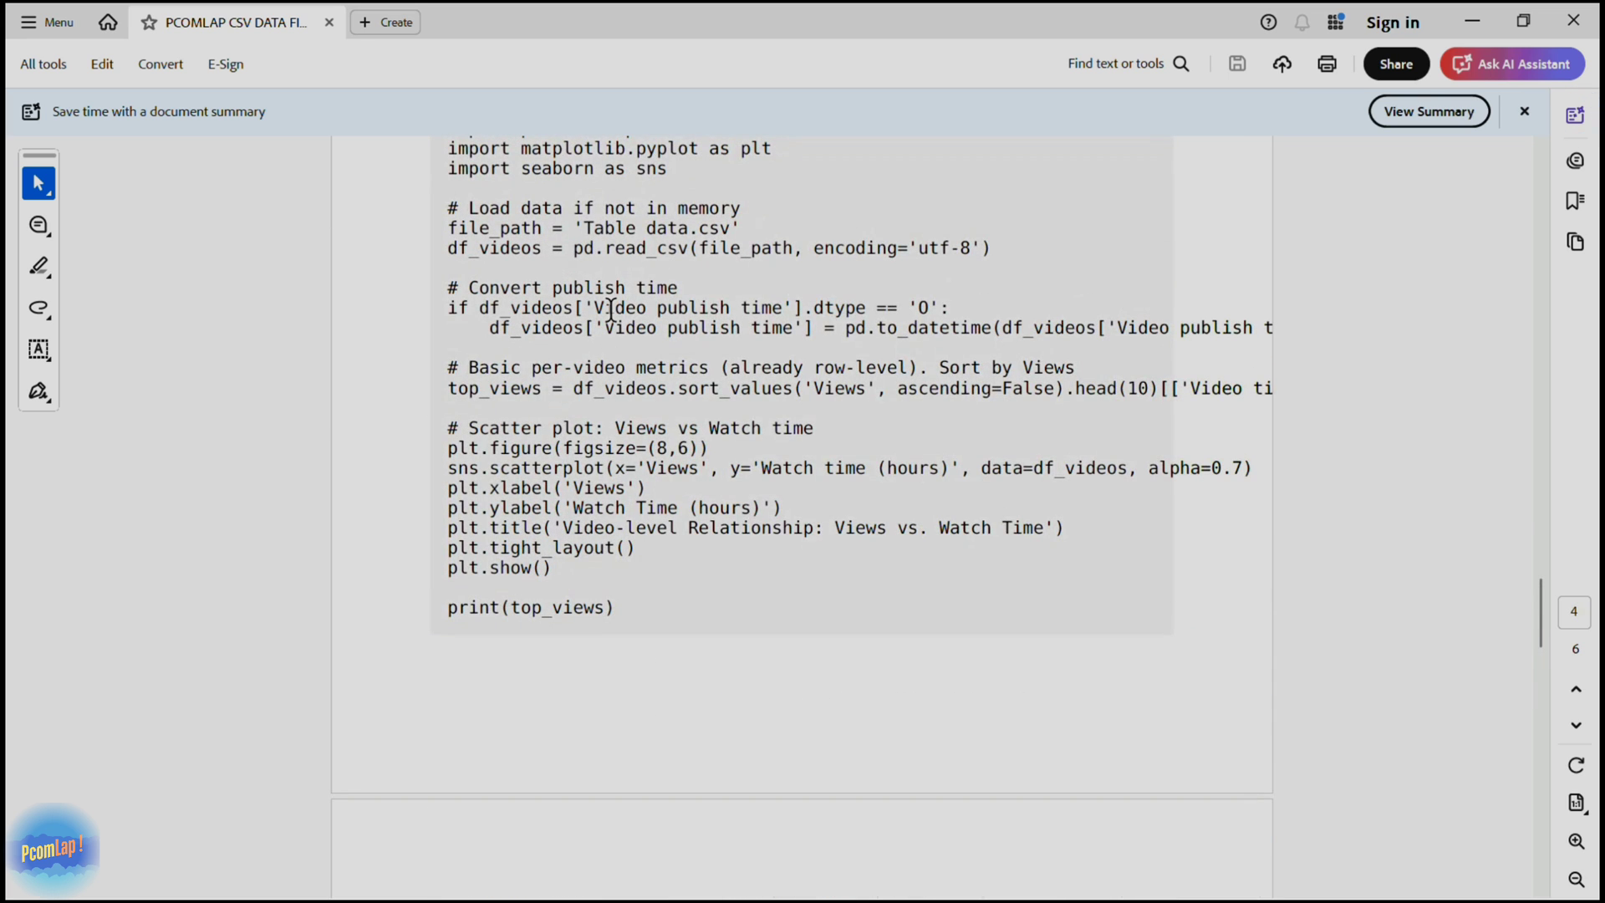
scroll(608, 326, up, 5)
scroll(690, 394, down, 10)
scroll(753, 468, down, 4)
scroll(672, 502, down, 6)
scroll(680, 484, down, 3)
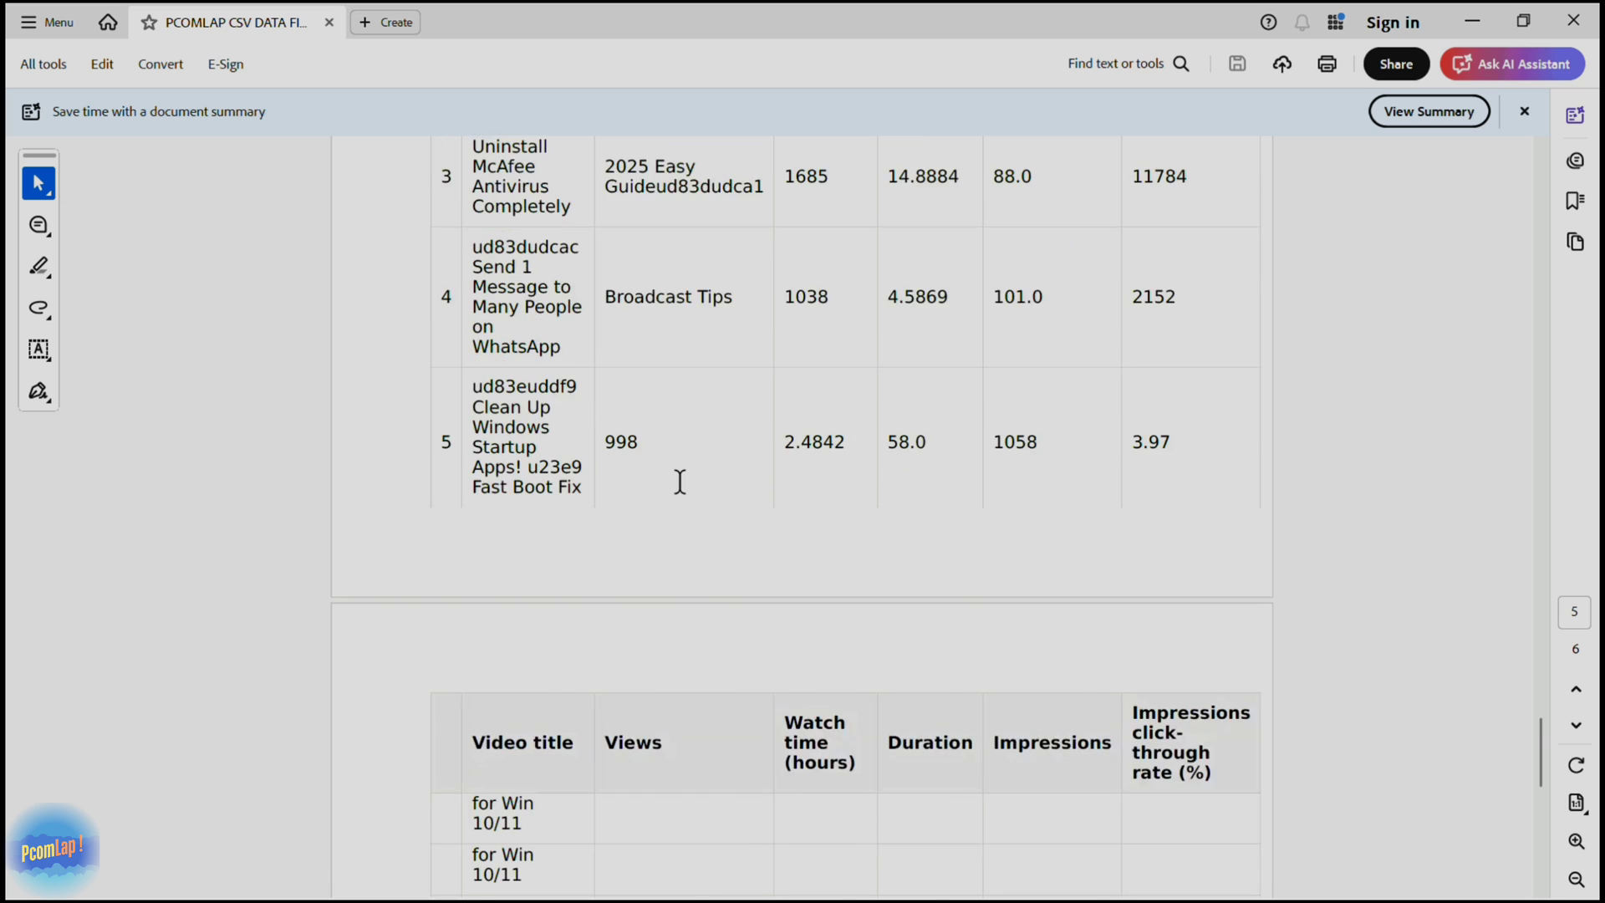
scroll(680, 483, down, 6)
scroll(680, 484, down, 5)
click(1573, 20)
Switch back to the Chrome window with the Video Duration Analysis thread.
key(alt+Tab)
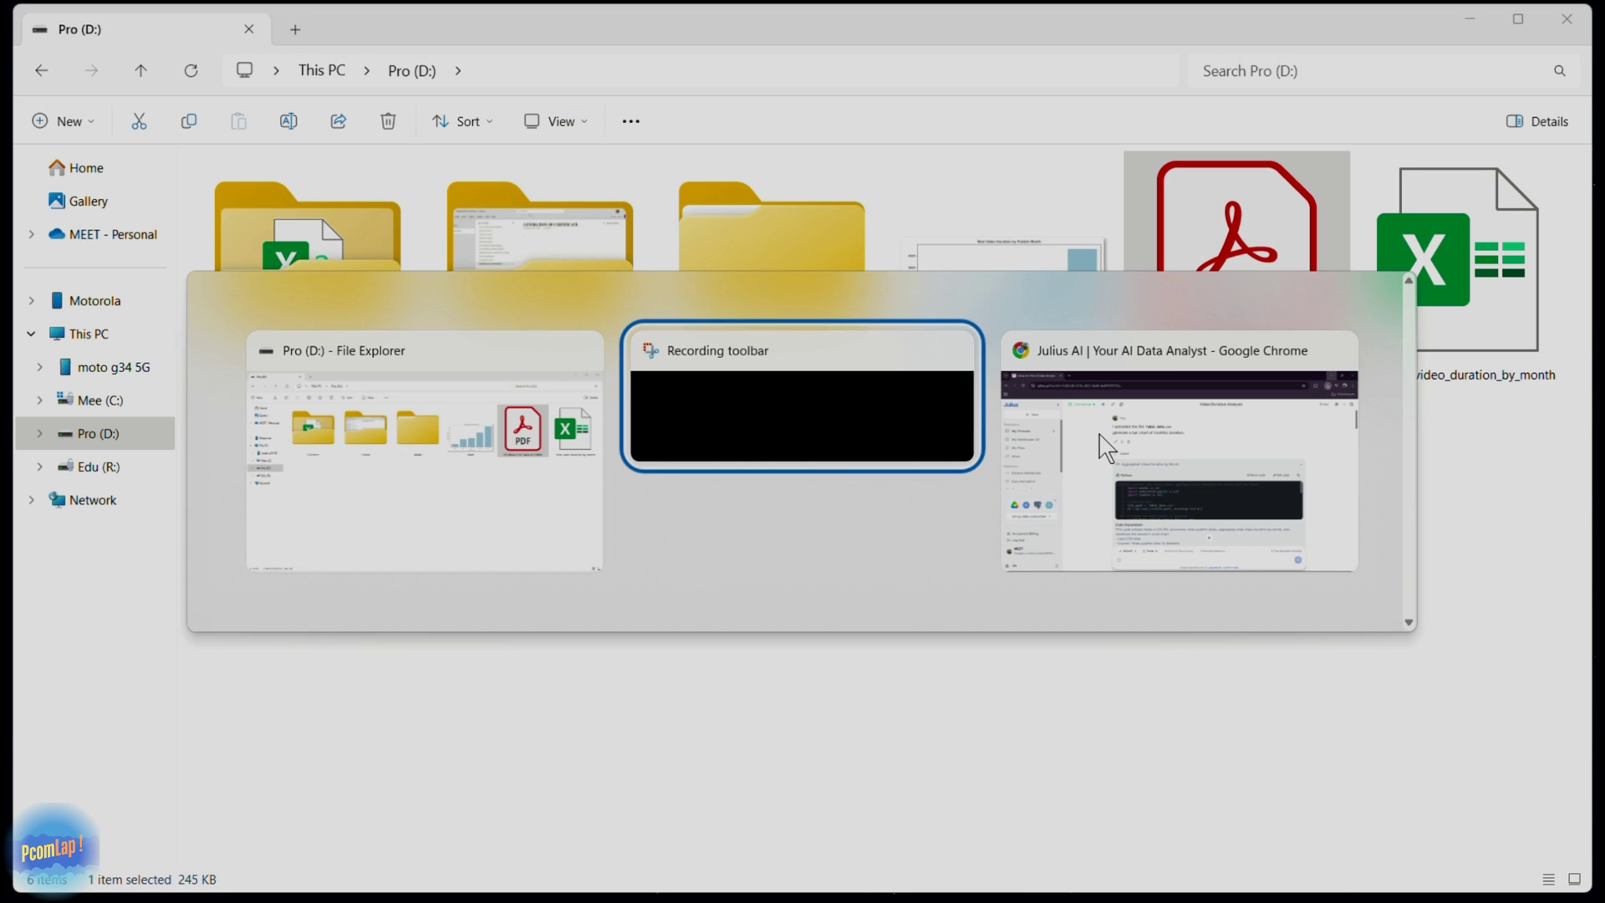
key(alt+Tab)
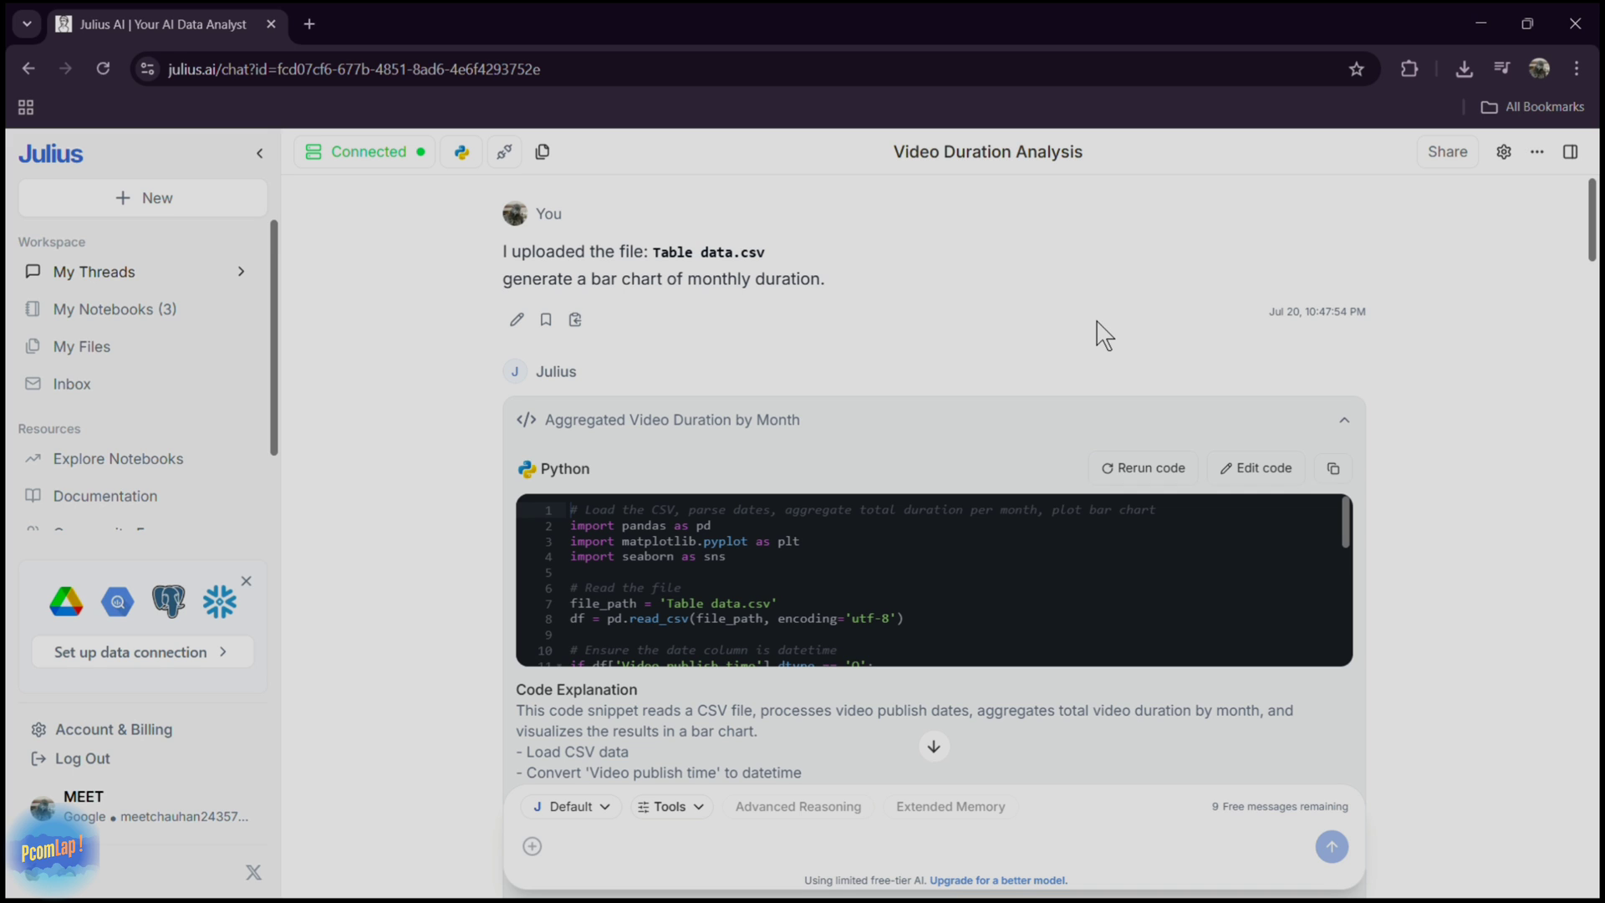
Close the Chrome window, then the Pro (D:) File Explorer window.
click(1575, 23)
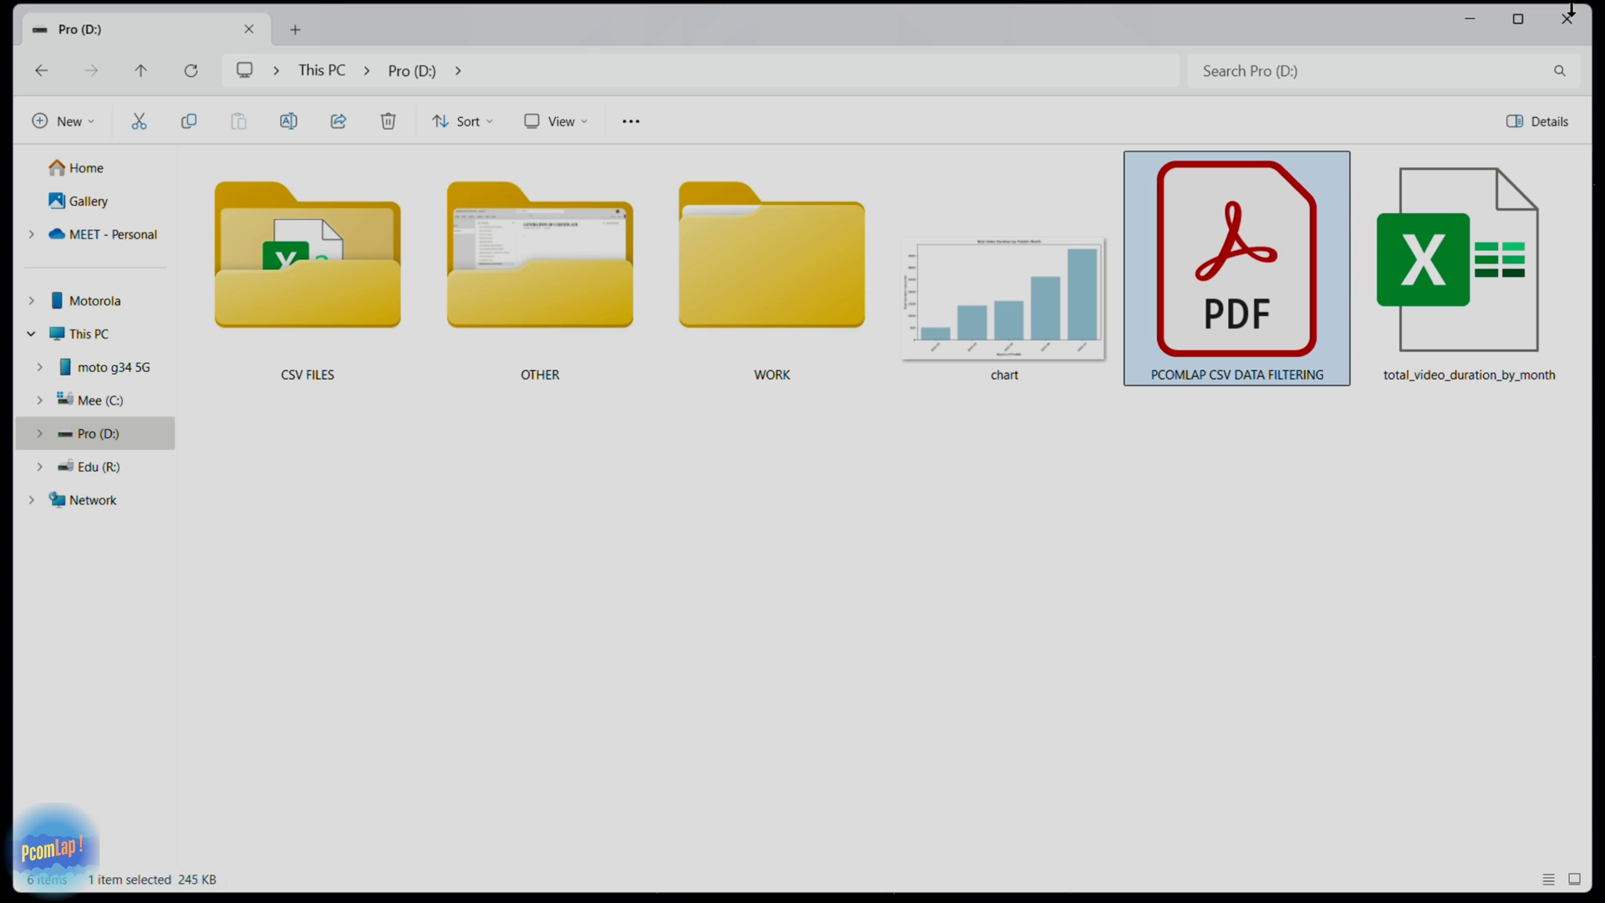
click(1568, 17)
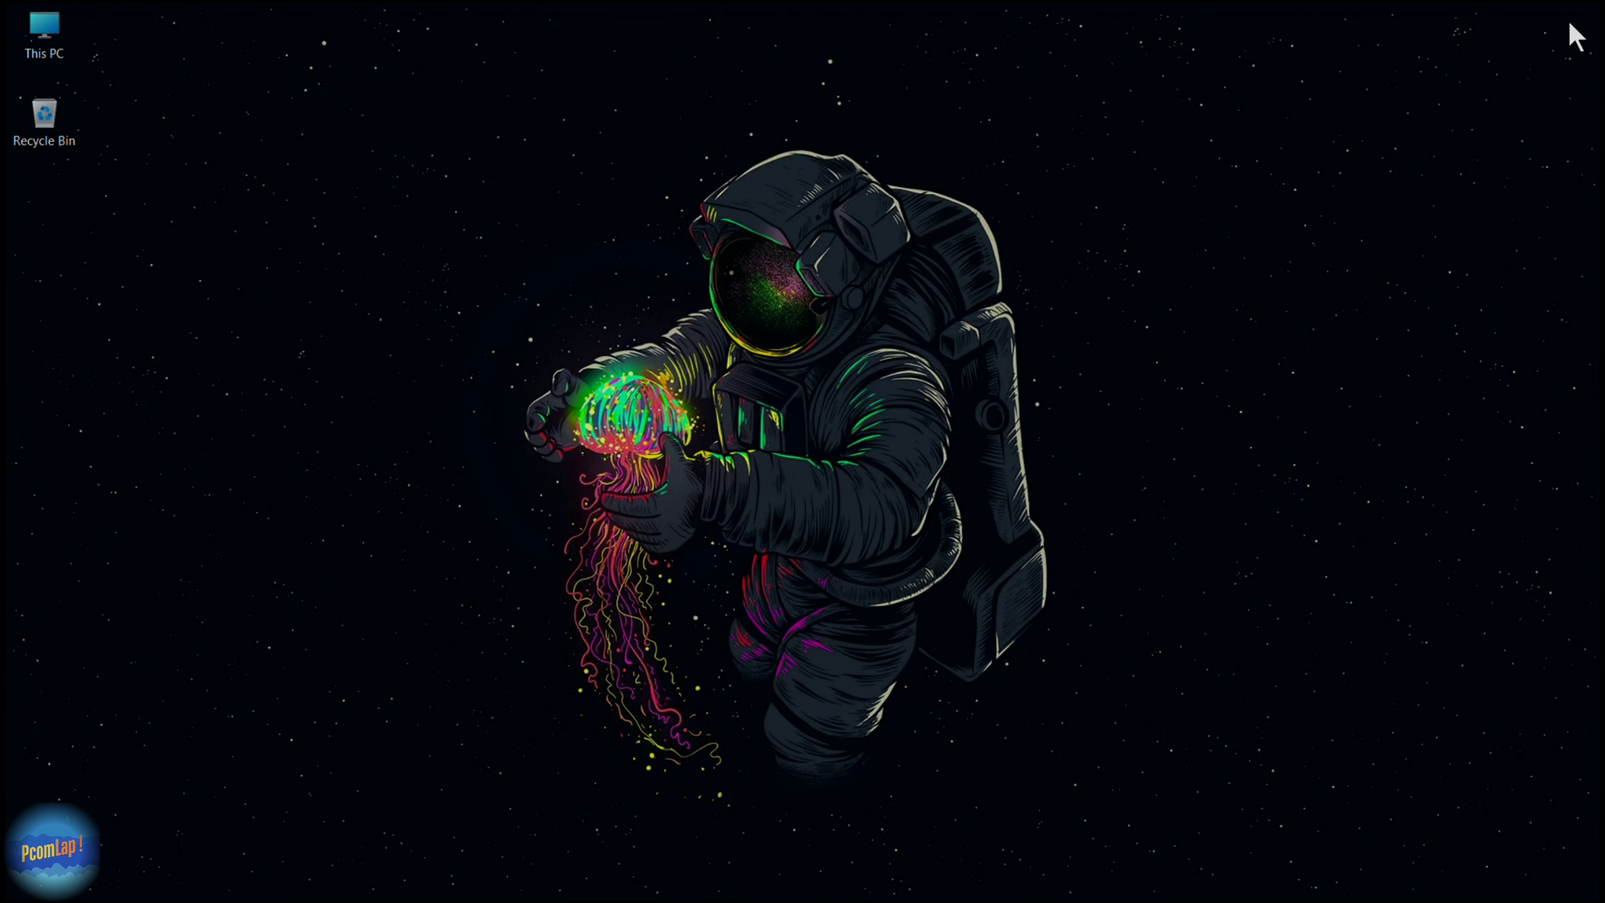